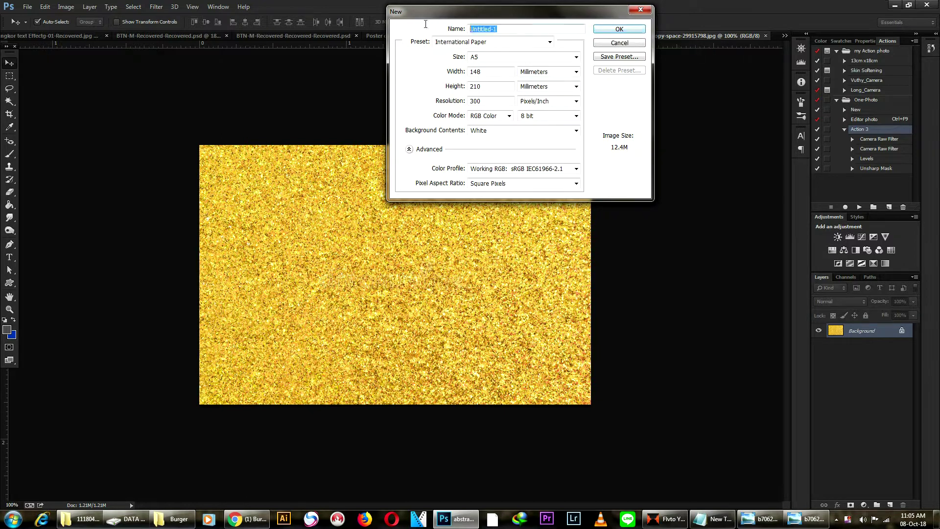
Create a new document named Berger with the A5 preset: 148 × 210 mm, 300 ppi, RGB.
type("b")
left_click(631, 30)
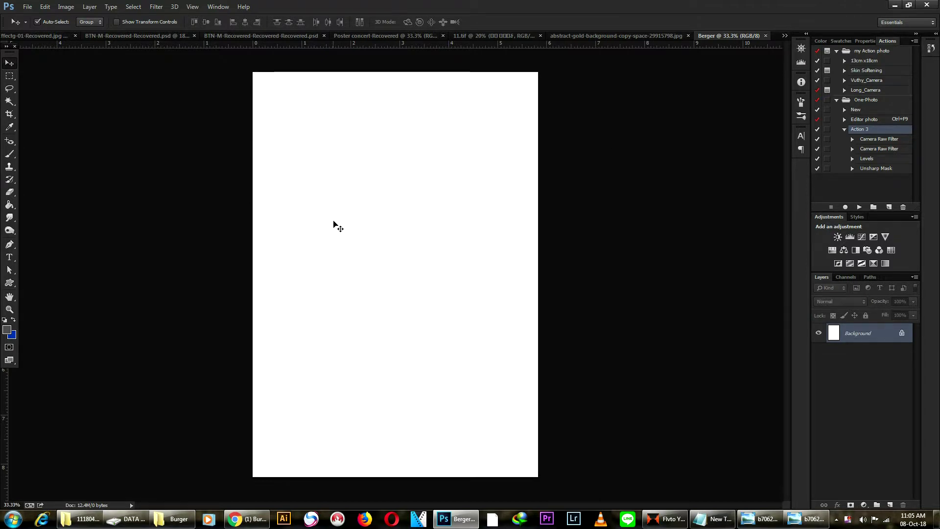
Refresh the Burger folder in Explorer and open its png subfolder of food icons.
left_click(184, 521)
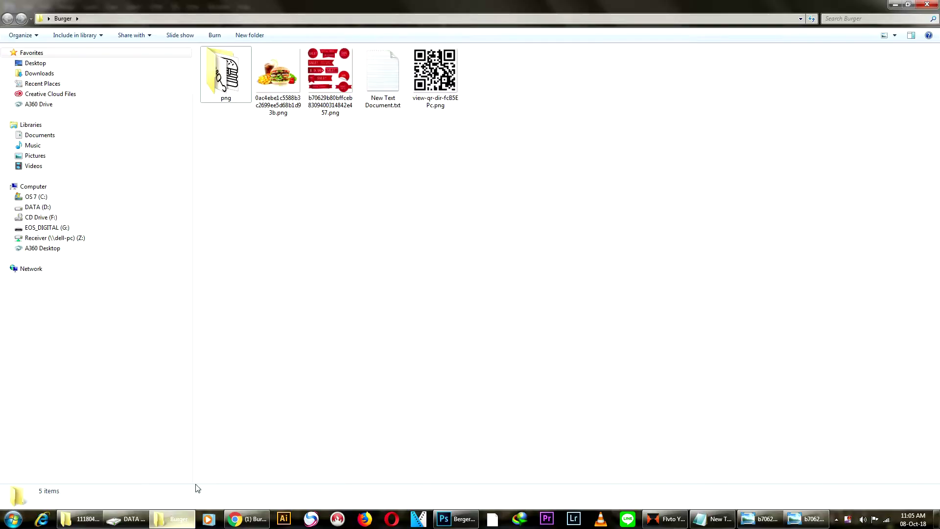
right_click(461, 209)
left_click(484, 245)
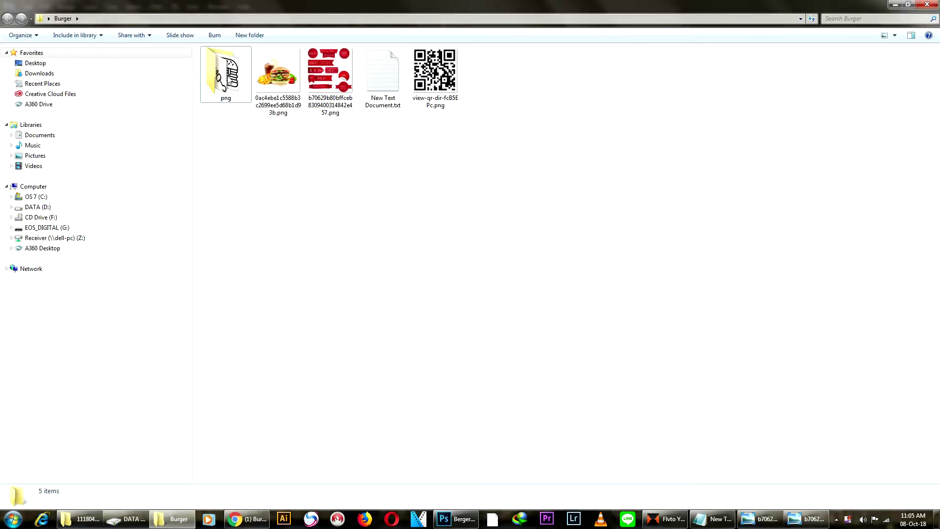
double_click(230, 88)
Drop all 40 food icons onto the poster and commit the french-fries and next placements.
left_click_drag(220, 273, 388, 175)
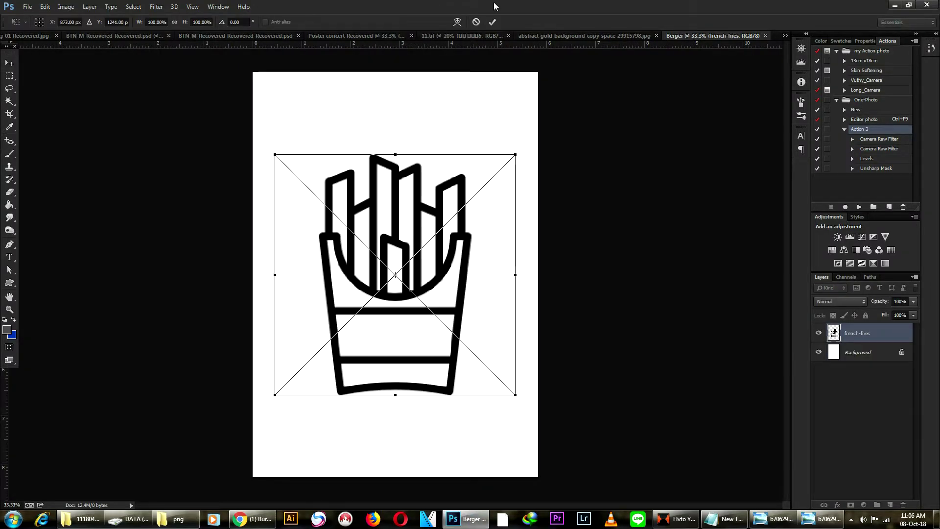
left_click(492, 22)
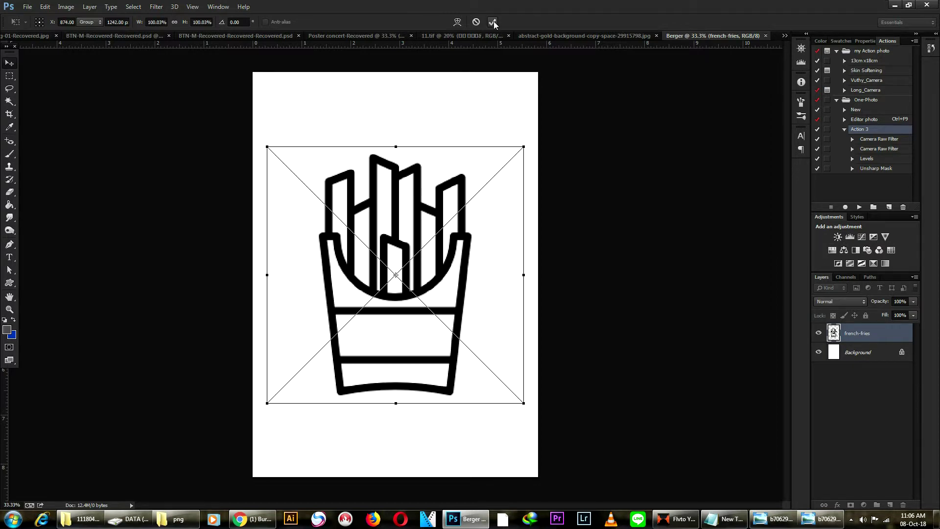
left_click(494, 22)
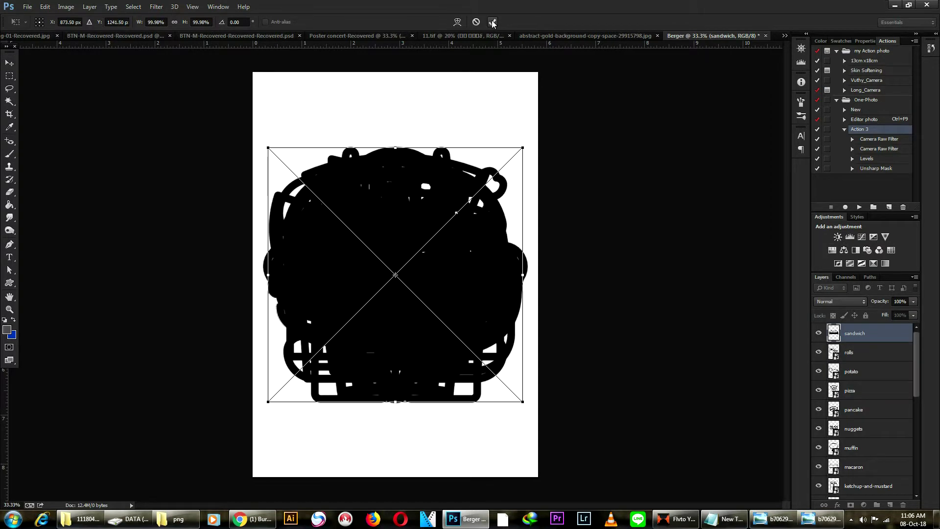
Commit the remaining icon placements and scale all icons down together.
left_click(492, 22)
left_click(491, 22)
left_click(492, 22)
key("ctrl+alt+a")
key("ctrl+t")
left_click_drag(524, 399, 343, 206)
scroll(304, 116, "up", 3)
scroll(368, 220, "up", 2)
left_click(491, 23)
Build the first row: cupcake, donut, kebab, noodles, canape, cheeseburger, burguer and burger.
left_click(433, 264)
left_click_drag(267, 194, 442, 191)
left_click_drag(244, 214, 556, 218)
left_click_drag(267, 203, 722, 200)
left_click_drag(616, 224, 550, 217)
scroll(333, 194, "down", 1)
left_click_drag(233, 194, 625, 240)
left_click_drag(129, 210, 700, 245)
left_click_drag(117, 181, 117, 265)
Build the second row with buger-and-soda, brochette, waffle, big-burger and the remaining stack.
left_click_drag(114, 186, 195, 274)
left_click_drag(125, 170, 420, 255)
left_click_drag(148, 111, 68, 171)
left_click_drag(119, 197, 514, 280)
left_click_drag(518, 273, 116, 195)
left_click_drag(497, 273, 583, 273)
left_click_drag(516, 262, 683, 264)
Fill the third row with sushi, muffin, pizza, coffee and the soup bowl.
left_click_drag(684, 191, 681, 191)
left_click_drag(616, 186, 606, 186)
scroll(515, 202, "down", 5)
left_click_drag(515, 181, 676, 266)
left_click_drag(513, 185, 595, 285)
left_click_drag(514, 182, 382, 272)
left_click_drag(514, 181, 126, 285)
left_click_drag(514, 183, 126, 355)
Fill the fourth row with box, wedges, macaron, pancake, ice-cream cup, ketchup-and-mustard and soda-2.
left_click_drag(515, 184, 233, 359)
left_click_drag(514, 182, 319, 363)
left_click_drag(511, 188, 496, 355)
left_click_drag(512, 181, 581, 358)
left_click_drag(516, 172, 661, 358)
scroll(538, 220, "down", 1)
left_click_drag(516, 149, 654, 432)
scroll(490, 215, "down", 2)
Place kebab-roll, fried-chicken, ice-creams and the hot-dog and hamburger icons in the lower rows.
left_click_drag(511, 175, 533, 357)
left_click_drag(512, 175, 474, 353)
left_click_drag(498, 170, 408, 349)
left_click_drag(504, 182, 356, 362)
left_click(355, 315)
left_click_drag(499, 176, 277, 360)
left_click_drag(500, 173, 319, 416)
left_click_drag(502, 180, 397, 414)
left_click_drag(502, 183, 432, 424)
left_click(522, 199)
scroll(584, 191, "down", 3)
scroll(584, 191, "down", 3)
Align the bottom edges of each of the six icon rows, from the bottom row up.
left_click_drag(203, 325, 453, 386)
left_click(218, 22)
left_click_drag(208, 261, 548, 279)
left_click(218, 22)
left_click_drag(207, 228, 520, 227)
left_click(218, 22)
left_click_drag(174, 179, 539, 186)
left_click(218, 22)
left_click_drag(201, 125, 548, 126)
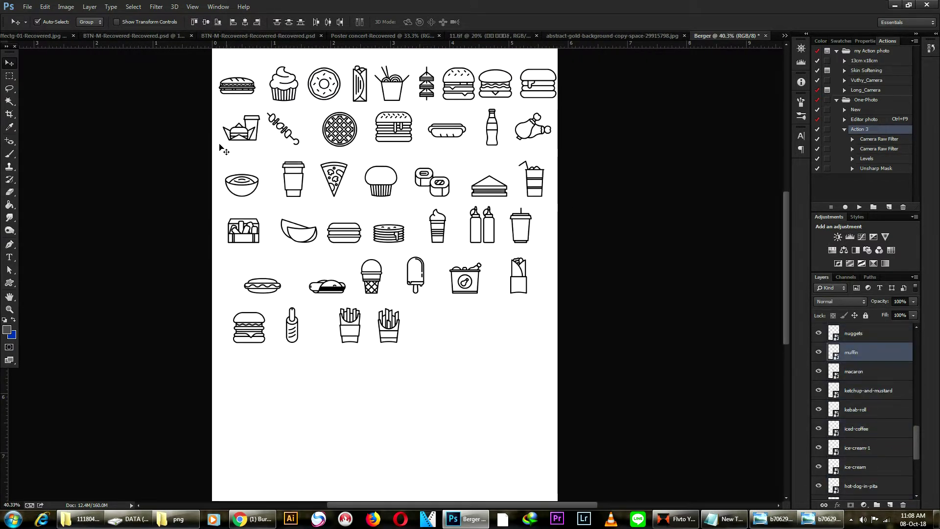
left_click(218, 22)
left_click_drag(199, 79, 529, 105)
left_click(218, 22)
left_click(170, 191)
scroll(263, 128, "down", 3)
Shrink and tilt the whole icon grid, then shift the skewer and three burgers left.
left_click_drag(263, 128, 426, 210)
key("ctrl+t")
key("Return")
left_click_drag(362, 82, 489, 104)
left_click(197, 276)
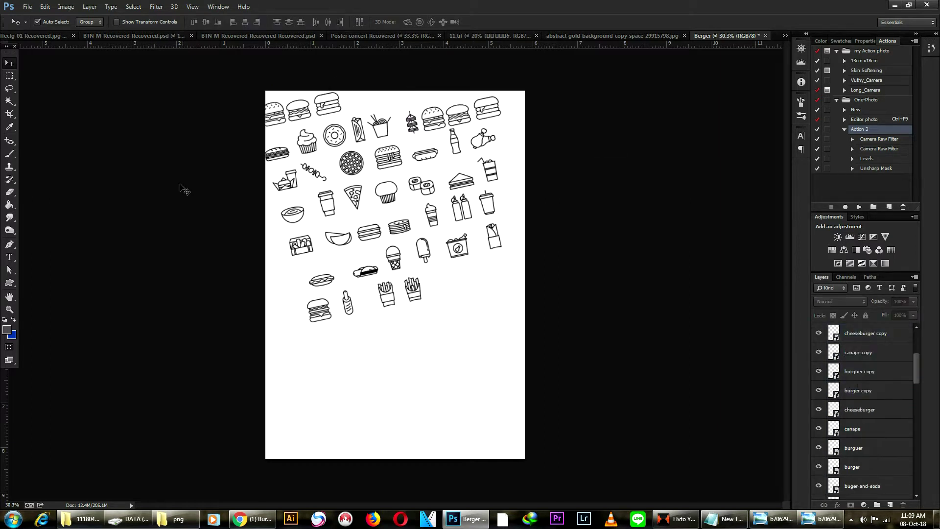
Duplicate the whole icon set down the page and delete the overlapping skewer and burgers.
key("ctrl+alt+a")
left_click_drag(460, 249, 499, 330)
key("ctrl+alt+a")
left_click_drag(396, 201, 406, 394, "alt")
left_click_drag(254, 293, 308, 303)
key("Delete")
left_click(338, 298)
key("Delete")
Move the cupcake copy up-left into a gap in the pattern.
scroll(404, 281, "down", 2)
left_click_drag(370, 345, 467, 268)
left_click(379, 340)
key("ctrl+z")
left_click_drag(509, 439, 299, 142)
scroll(509, 439, "down", 1)
scroll(497, 286, "up", 6)
left_click(497, 286)
Adjust the remaining copied icons to close gaps and select all icon layers.
left_click_drag(503, 402, 472, 265)
left_click_drag(529, 424, 525, 253)
scroll(495, 333, "down", 1)
left_click_drag(456, 370, 474, 360)
scroll(484, 268, "down", 4)
left_click_drag(260, 91, 577, 498)
scroll(857, 412, "up", 5)
right_click(855, 408)
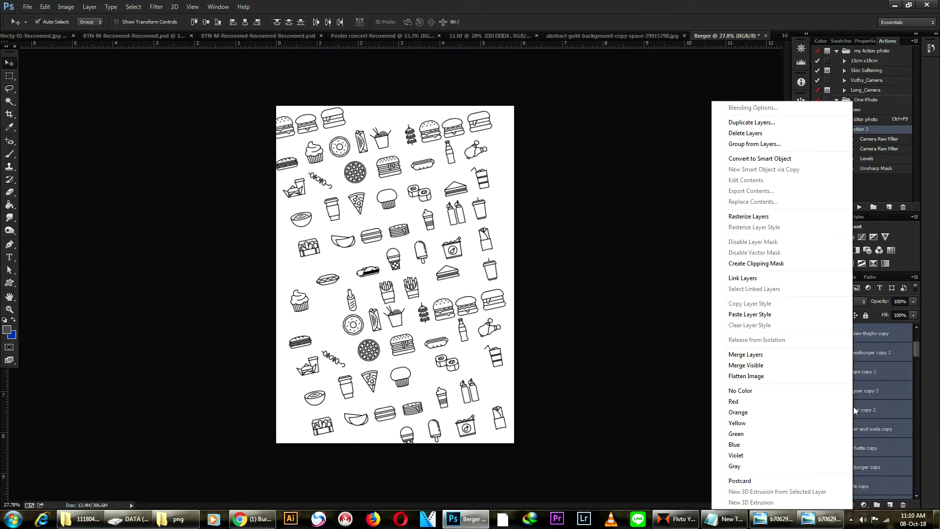
Group the selected icon layers as 'Icon' and fade the group to about 10% opacity.
left_click(765, 144)
type("I")
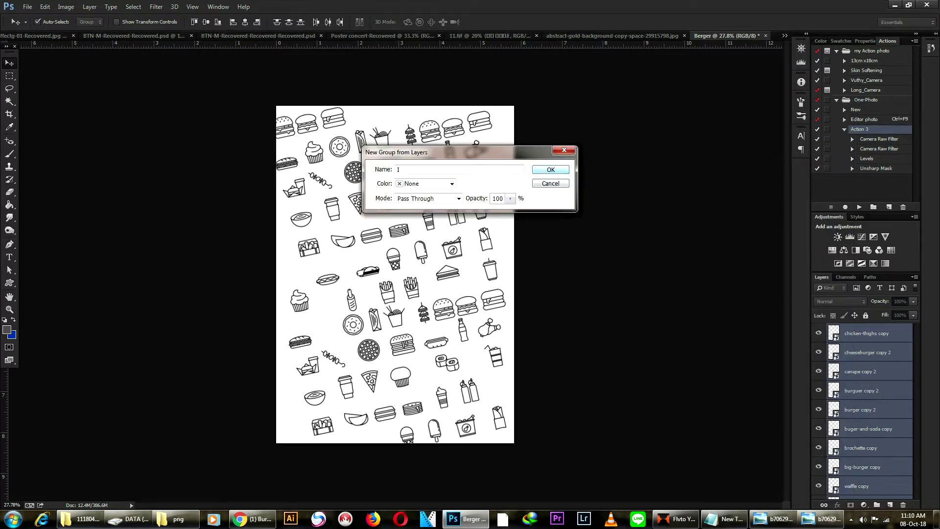
type("con")
left_click(550, 172)
scroll(903, 301, "down", 20)
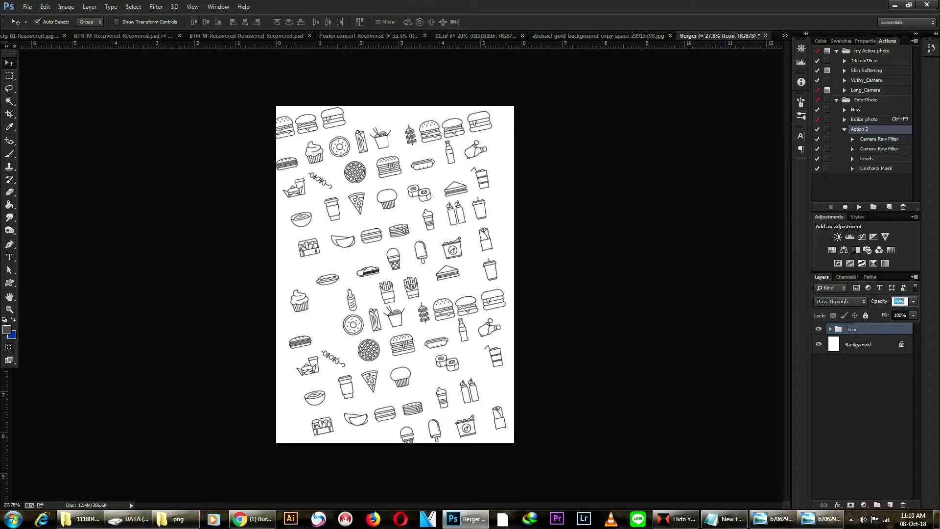
scroll(900, 303, "down", 20)
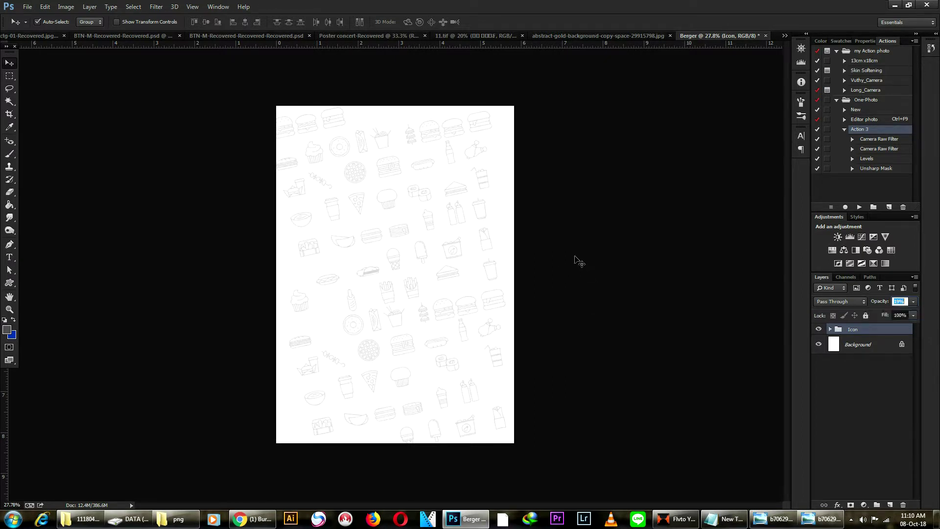
left_click(622, 245)
scroll(378, 280, "up", 1)
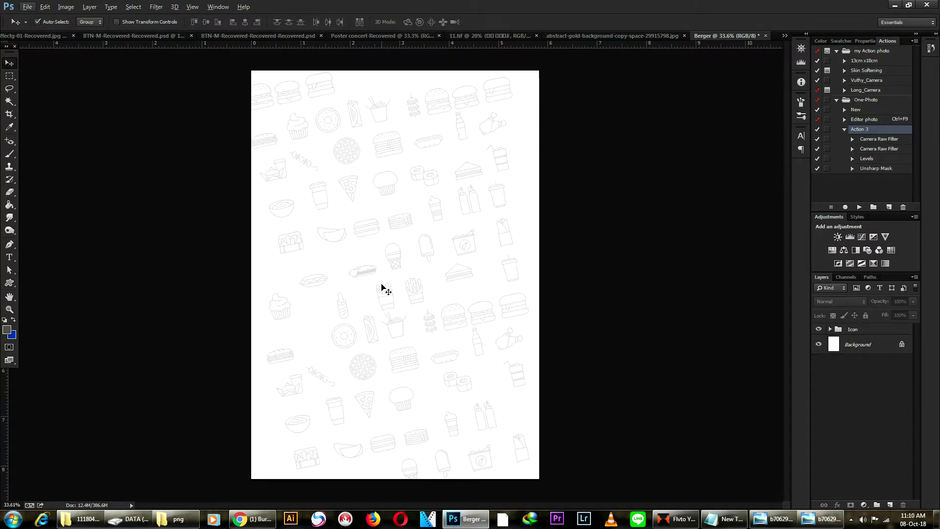
Go up to the Burger folder and drop the burger, fries and drink photo onto the poster.
left_click(174, 523)
left_click(319, 250)
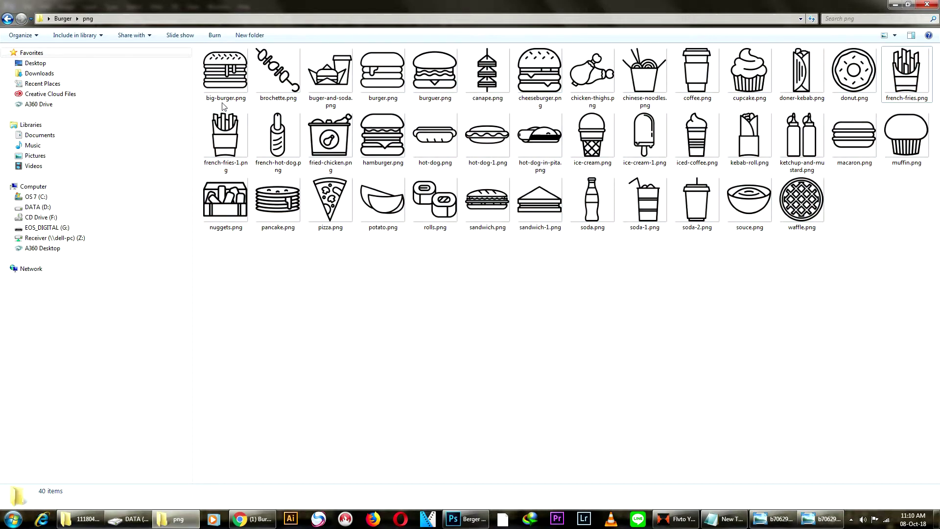
left_click(63, 19)
left_click(264, 81)
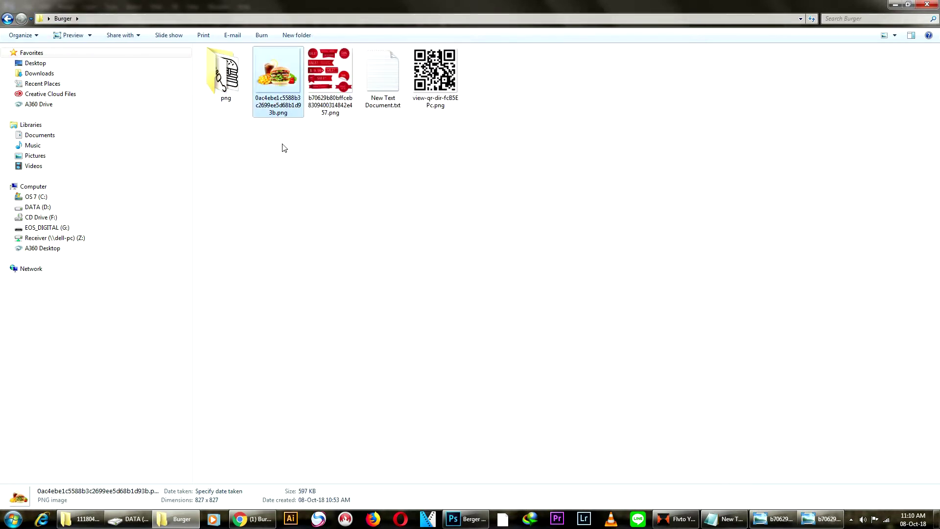
left_click_drag(290, 90, 359, 239)
Enlarge the burger photo to about 229% across the poster's middle and commit it.
left_click_drag(461, 342, 506, 410)
left_click_drag(411, 325, 412, 296)
left_click_drag(523, 367, 544, 387)
left_click_drag(249, 91, 241, 83)
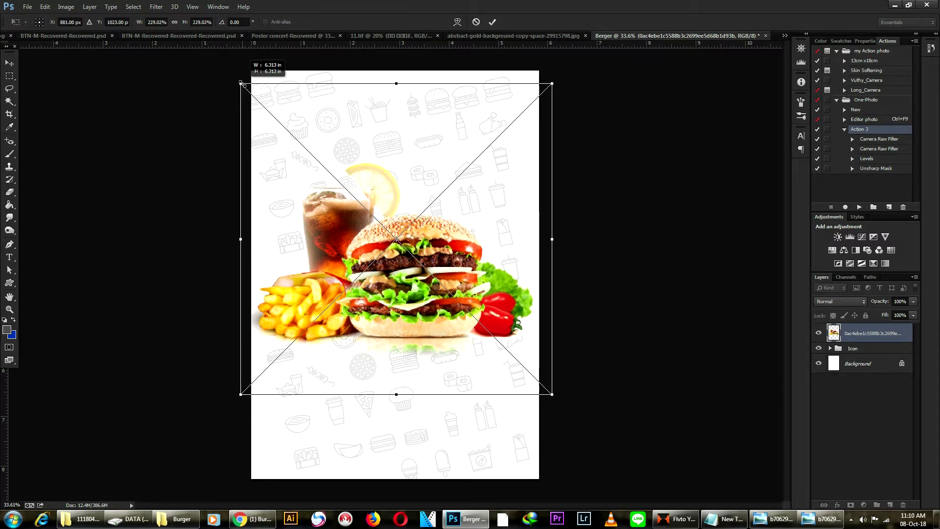
left_click(492, 22)
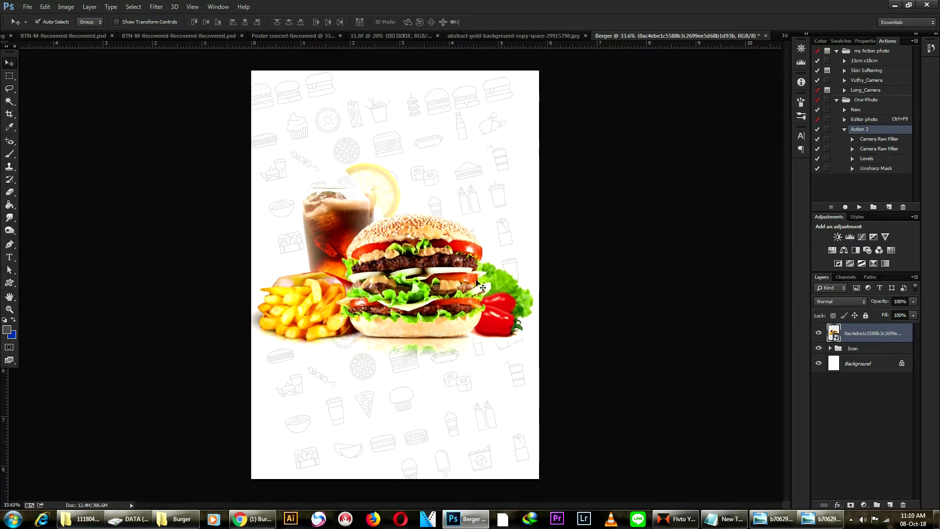
On a new layer, paint a large 1400-px soft black brush dab below the burger.
scroll(381, 331, "up", 1)
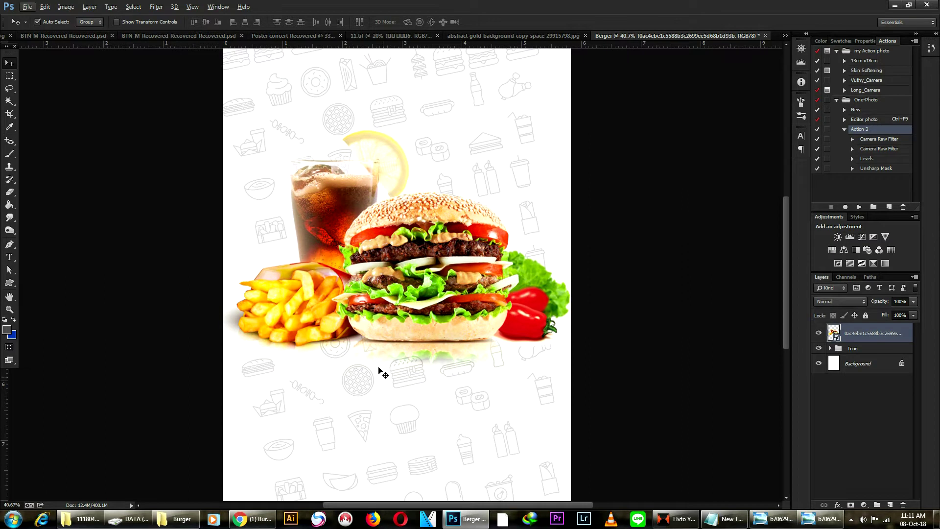
left_click(891, 504)
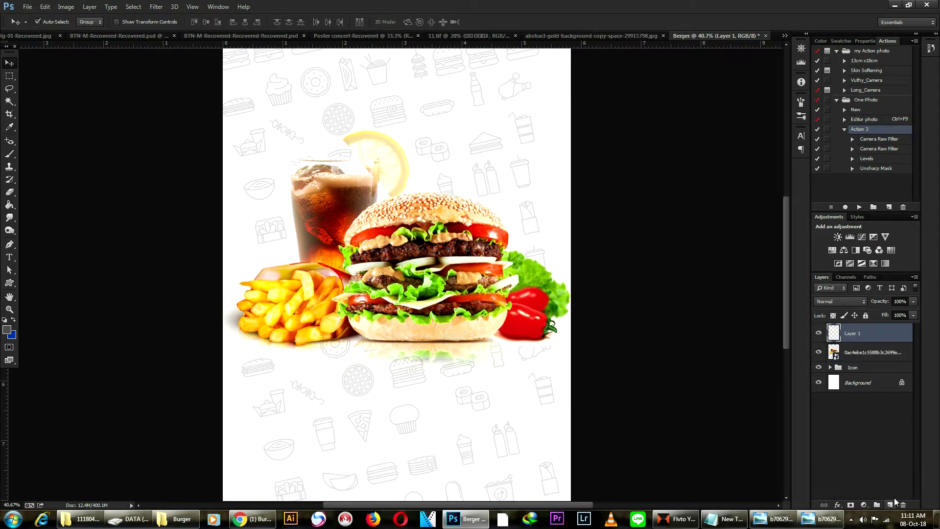
left_click(7, 330)
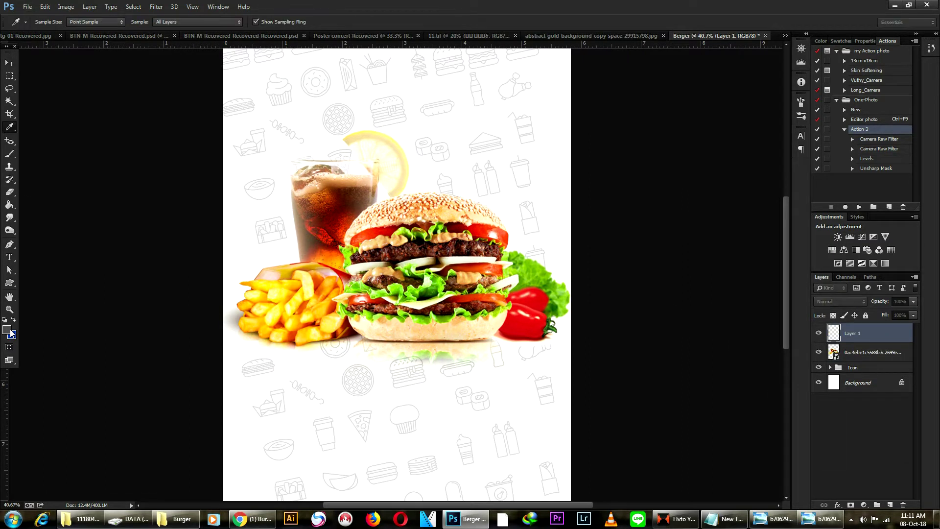
left_click_drag(647, 262, 688, 335)
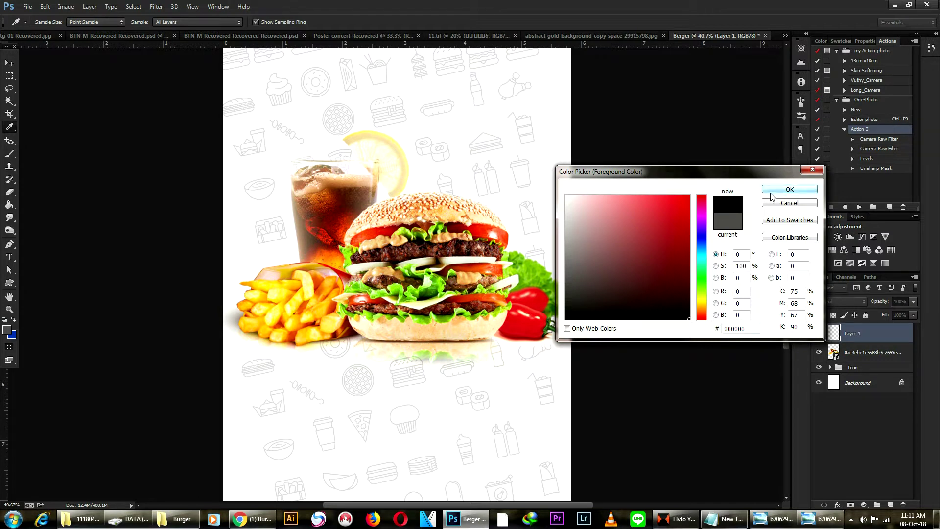
left_click(771, 192)
key("v")
left_click(9, 155)
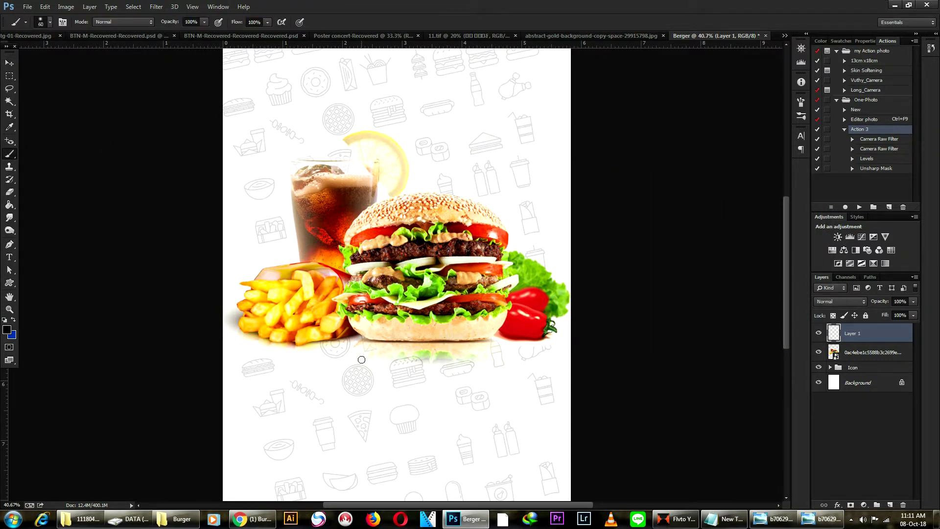
key("bracketright")
key("bracketright")
key("bracketright")
key("bracketright")
key("bracketright")
key("bracketright")
left_click(392, 389)
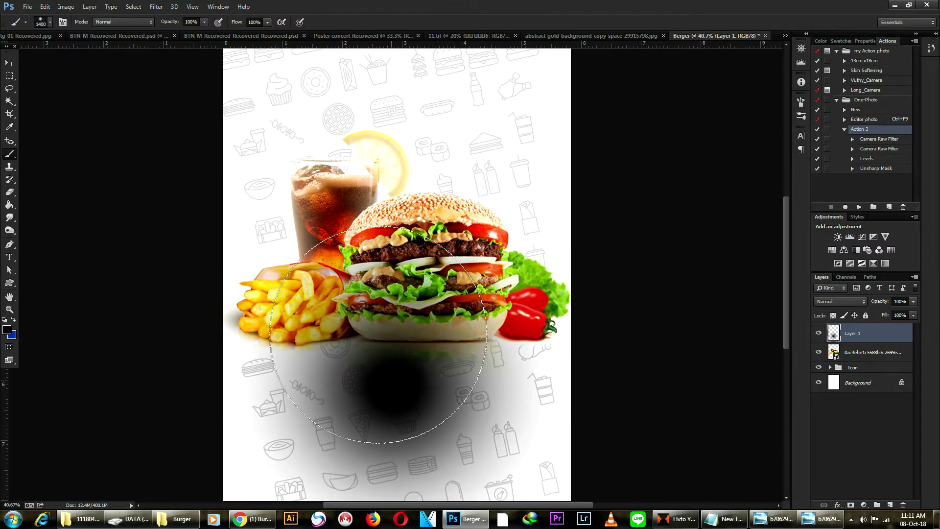
Squash the black dab into a thin band with Free Transform.
key("ctrl+t")
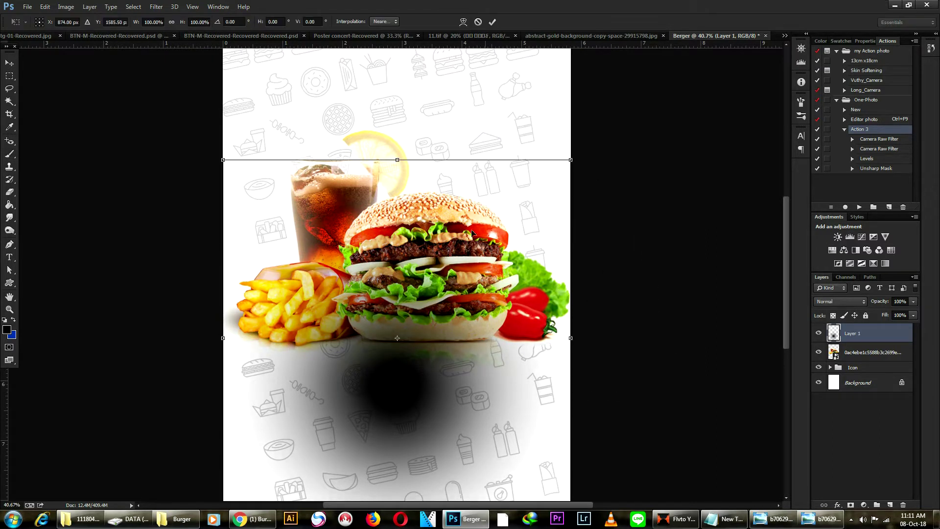
key("ctrl+0")
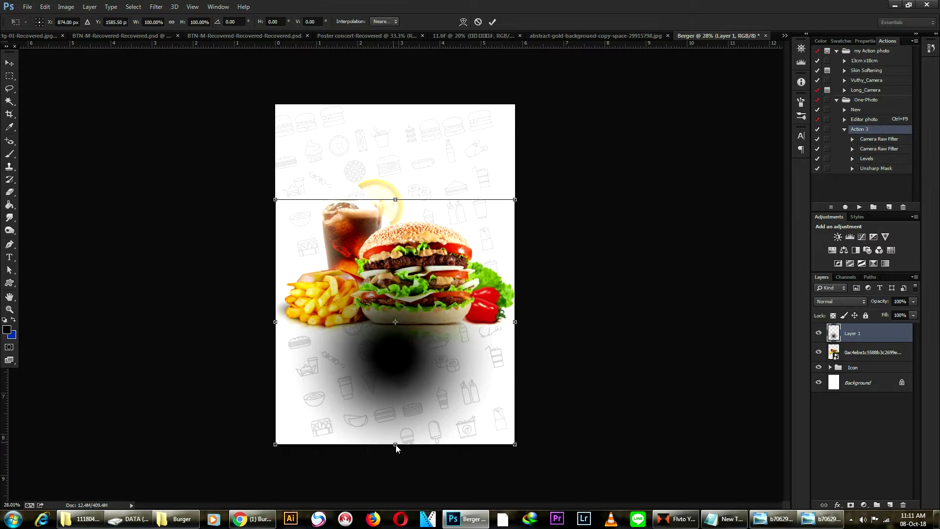
left_click_drag(396, 443, 420, 233)
key("Return")
Move the shadow band beneath the burger, then flip and flatten it into place.
key("b")
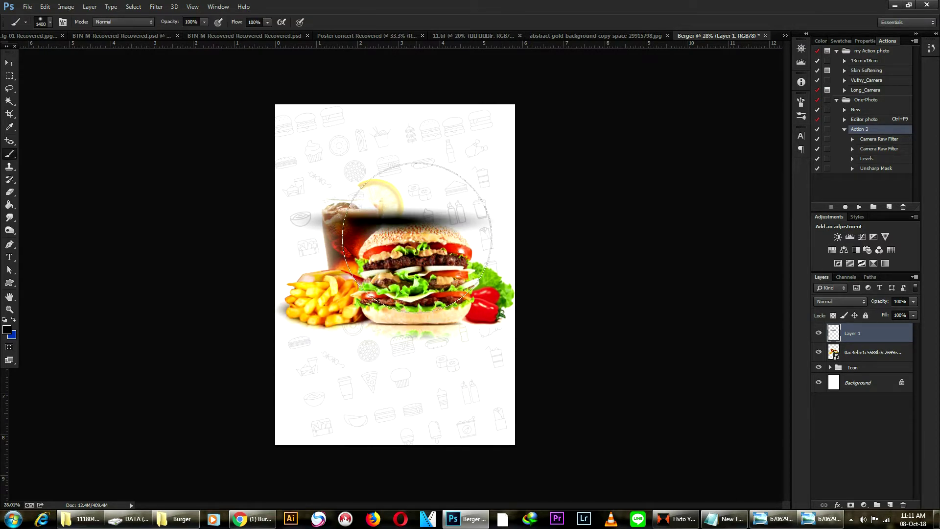
left_click(10, 65)
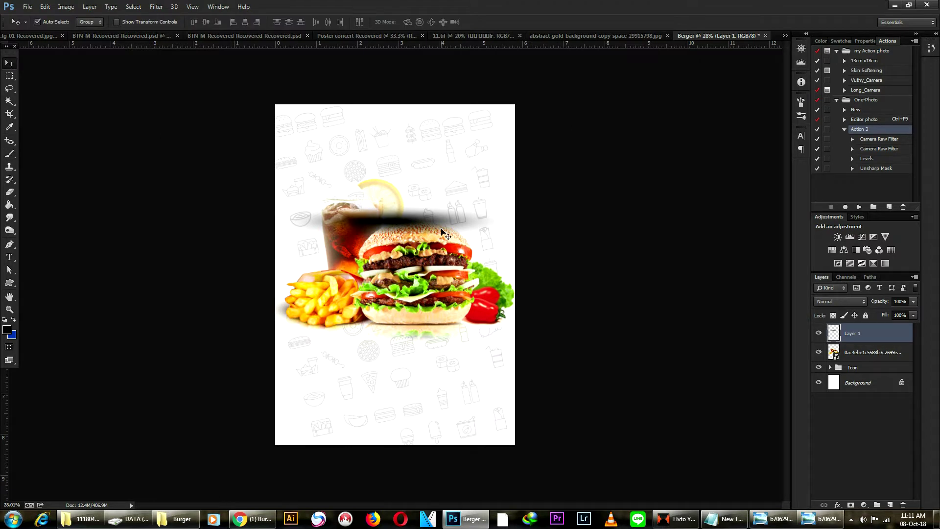
left_click_drag(406, 230, 437, 352)
key("ctrl+t")
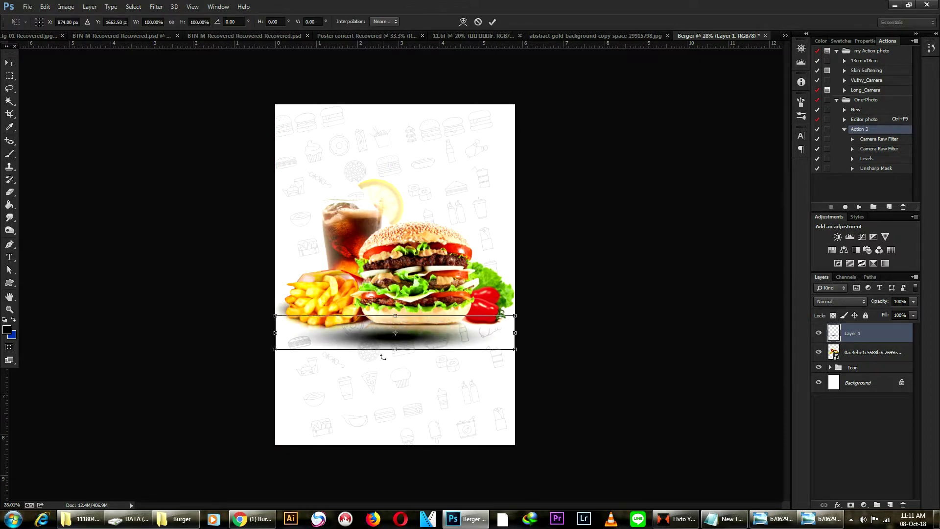
left_click_drag(528, 323, 223, 347)
left_click_drag(395, 351, 426, 338)
key("Return")
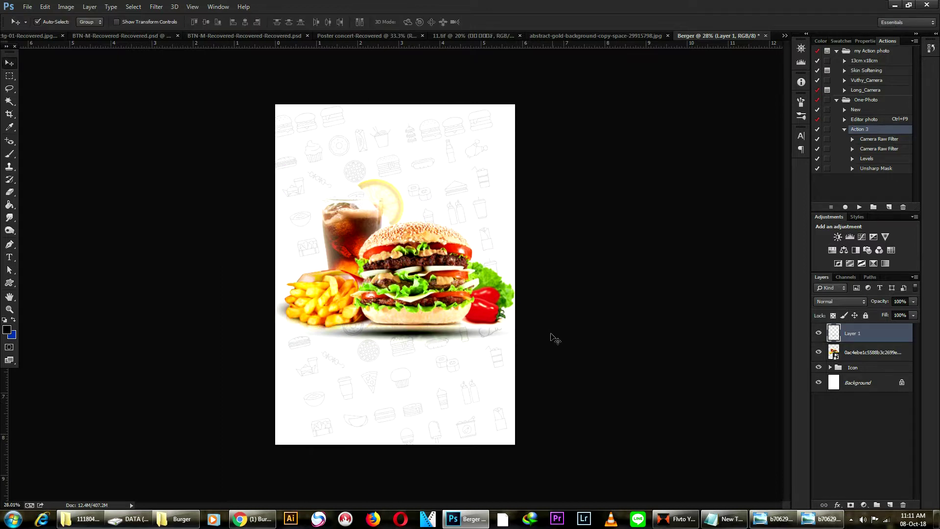
scroll(562, 342, "down", 6)
Nudge the shadow slightly up under the burger and deselect all layers.
scroll(557, 339, "up", 8)
left_click_drag(423, 349, 423, 346)
left_click(497, 384)
scroll(501, 376, "down", 3)
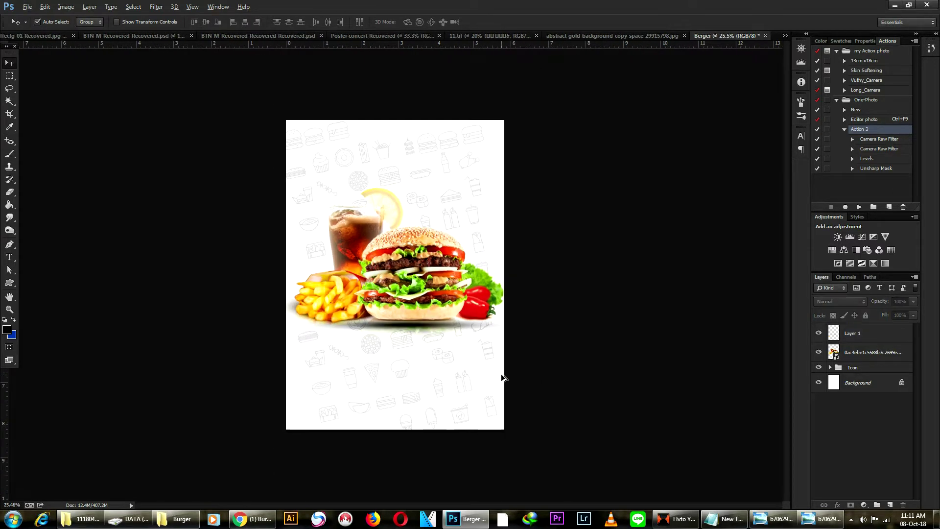
scroll(390, 299, "up", 5)
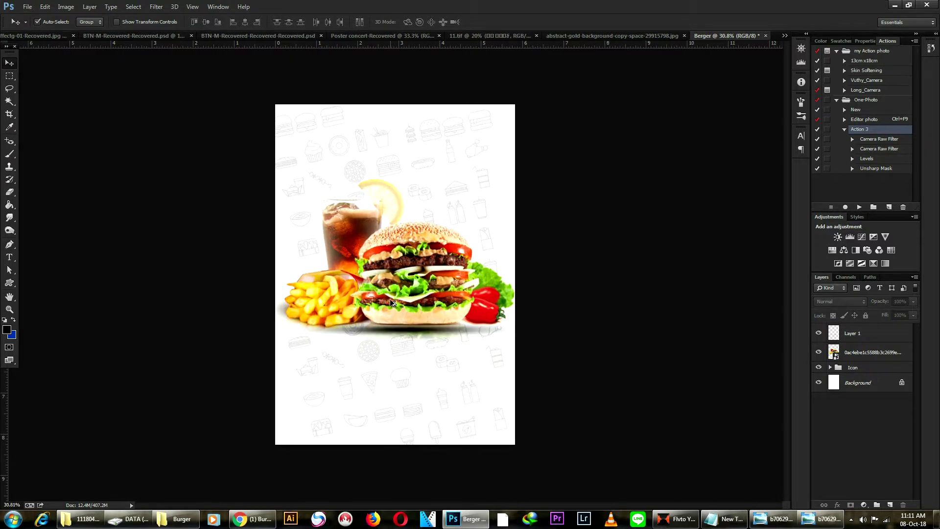
scroll(394, 302, "down", 1)
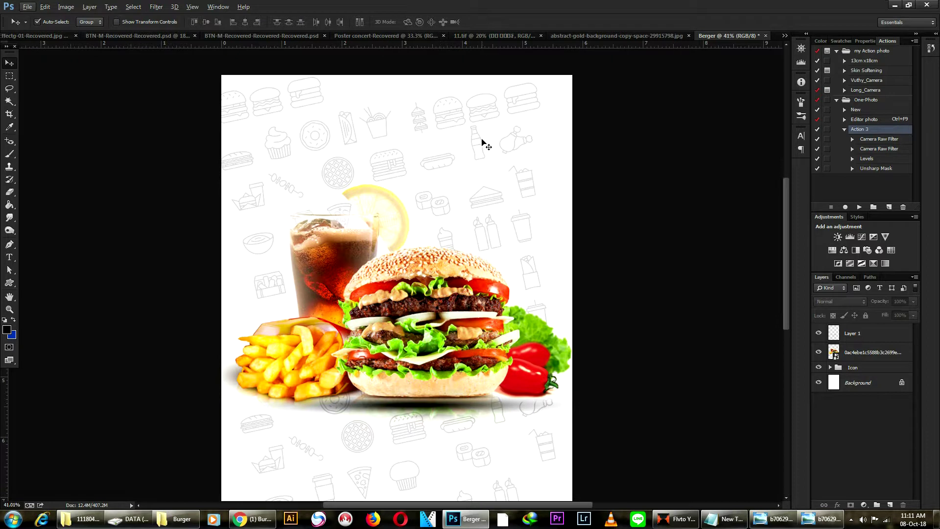
Open New Text Document.txt from the Burger folder in Notepad, then return to the Berger poster.
left_click(177, 518)
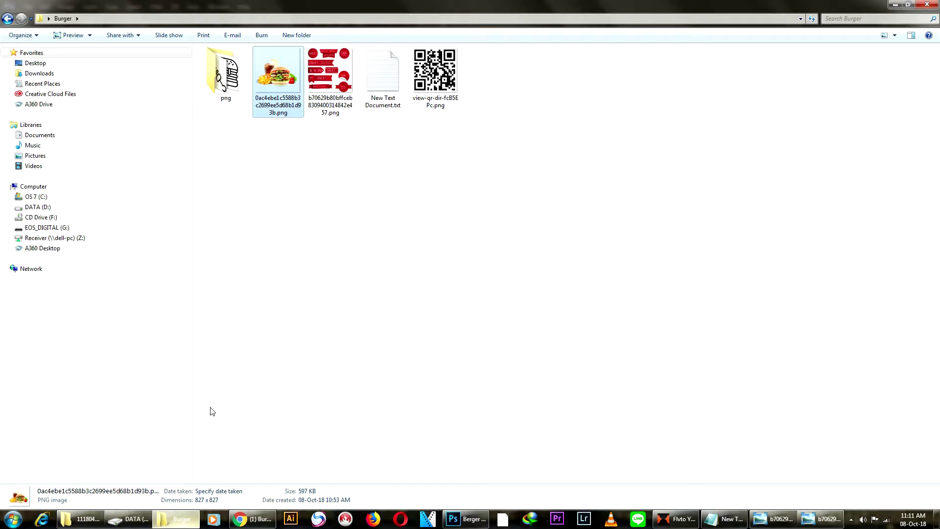
left_click(386, 86)
double_click(386, 86)
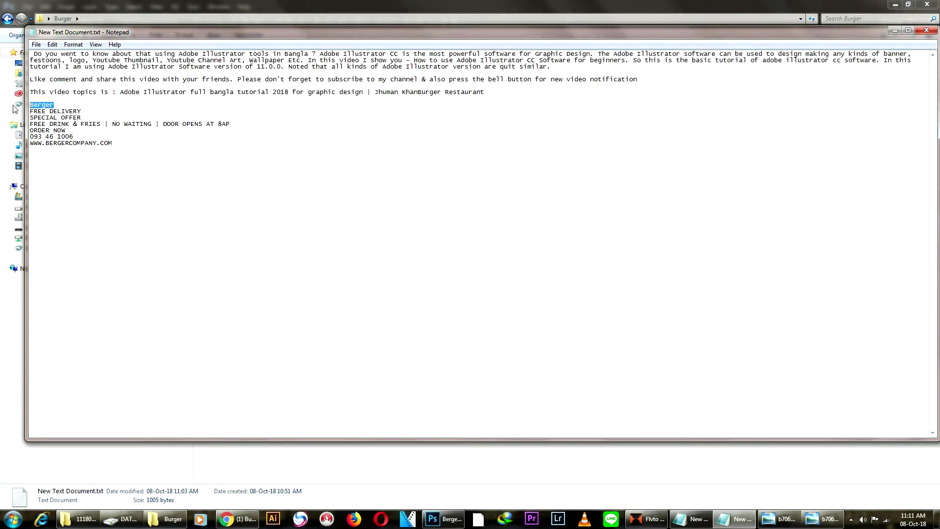
left_click(446, 522)
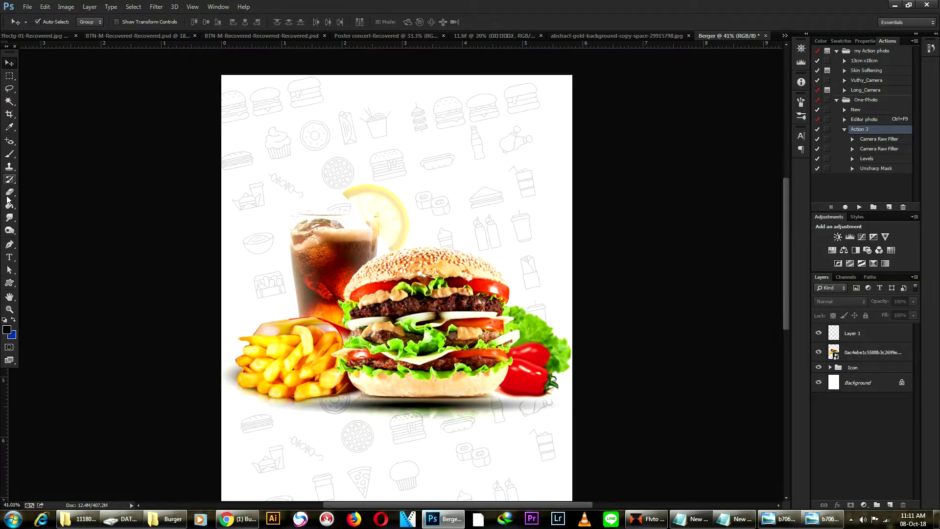
Paste 'Berger' as a text layer, enlarge it about twice, and move it toward the top.
key("t")
left_click(390, 155)
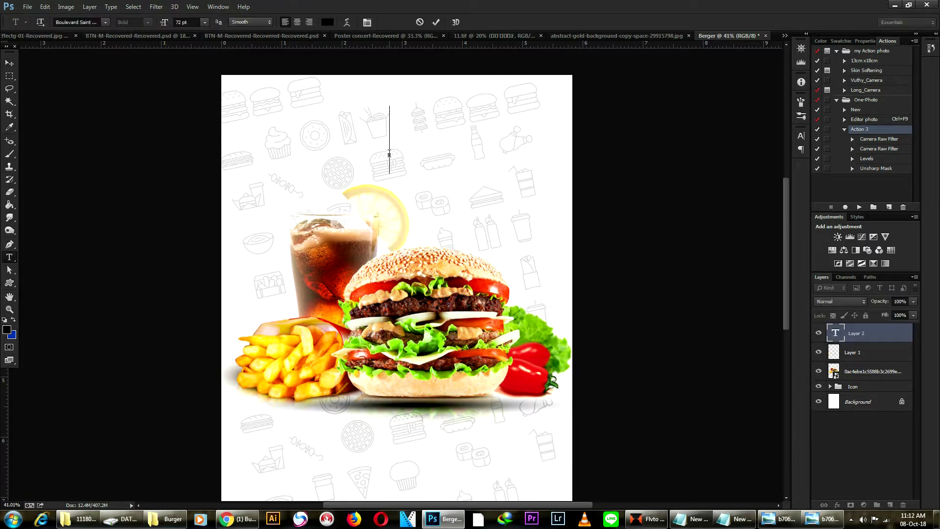
type("Berger")
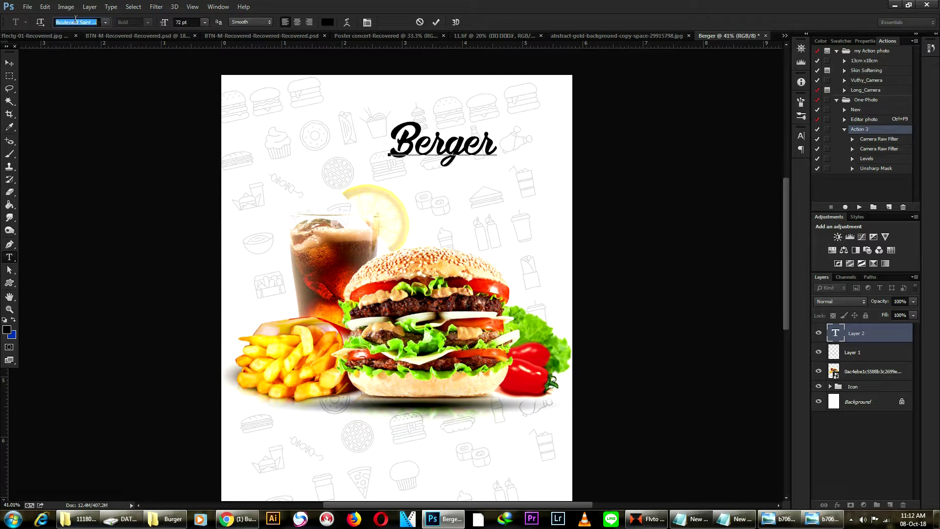
left_click(9, 63)
left_click_drag(434, 164, 396, 180)
key("ctrl+t")
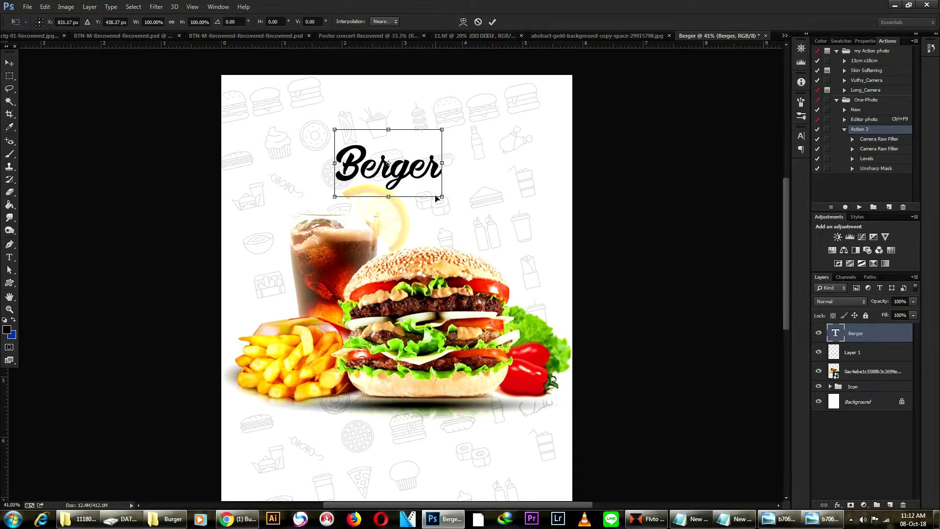
left_click_drag(467, 209, 507, 238)
left_click_drag(417, 191, 431, 172)
key("Return")
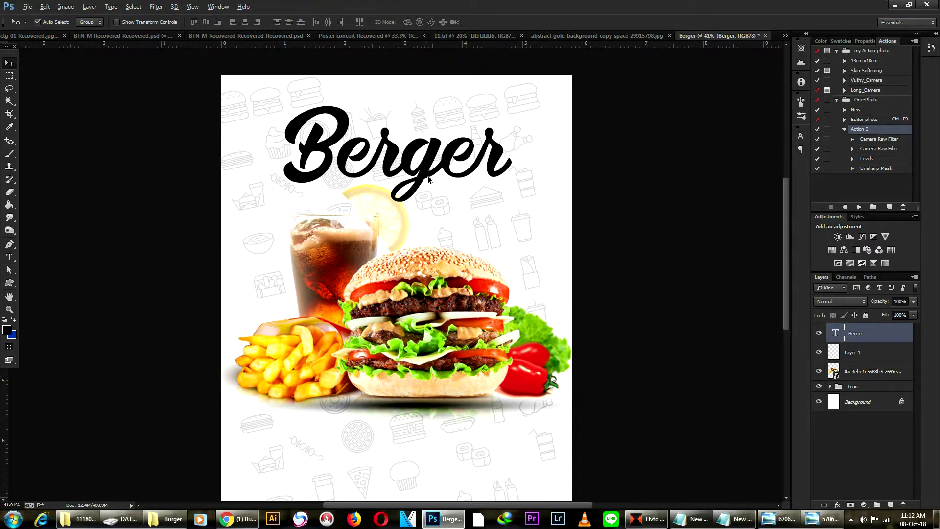
Duplicate the Berger text and try editing the copy, erasing stray characters.
left_click_drag(427, 174, 451, 124)
key("t")
left_click(421, 119)
key("ctrl+a")
type("ះ")
key("BackSpace")
type("ះ")
key("BackSpace")
type("ហ")
key("BackSpace")
left_click(10, 62)
Copy Berger below the original and change the copy's text to 'happy'.
left_click_drag(385, 165, 382, 246)
key("t")
left_click(382, 246)
key("ctrl+a")
type("happy")
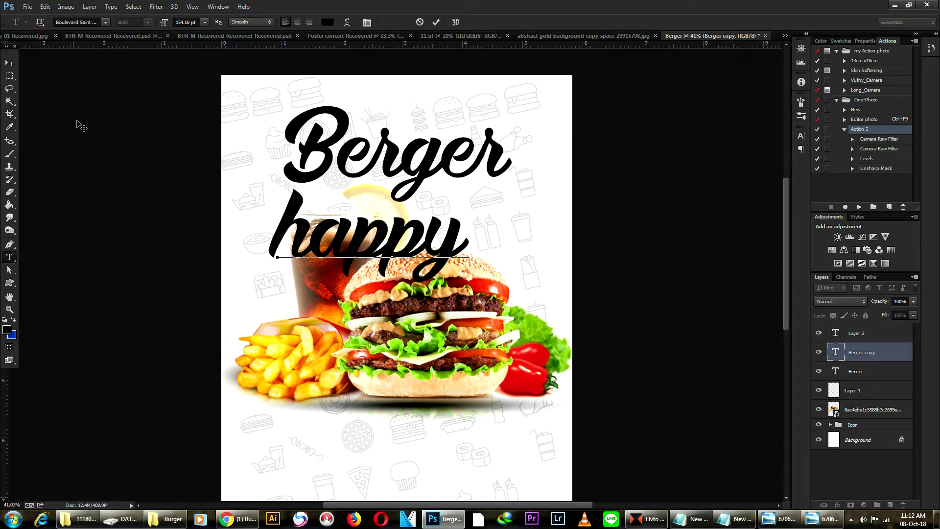
left_click(9, 63)
Shrink 'happy' to about 58% and place it above the end of Berger.
scroll(430, 254, "up", 1)
left_click_drag(430, 255, 510, 134)
key("ctrl+t")
left_click_drag(548, 209, 505, 177)
left_click_drag(459, 153, 437, 164)
left_click_drag(483, 189, 475, 183)
left_click_drag(439, 155, 455, 200)
key("Return")
Scale the happy Berger pair to about 80% together and move it up.
key("ctrl+t")
left_click_drag(511, 256, 489, 244)
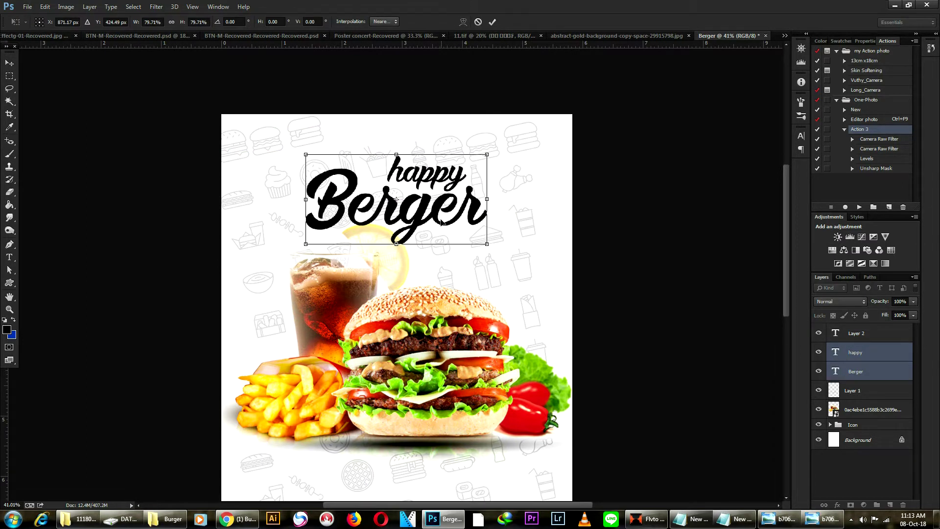
left_click_drag(436, 218, 436, 197)
key("Return")
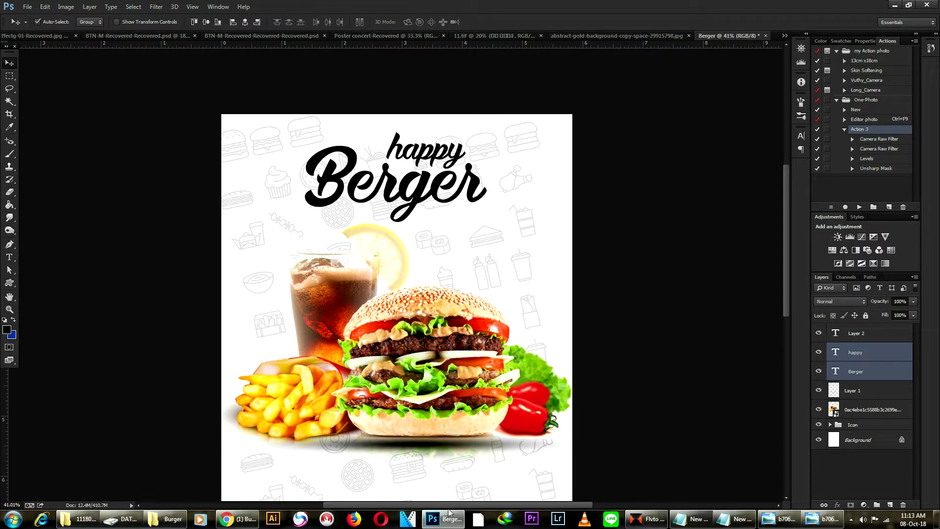
left_click(177, 524)
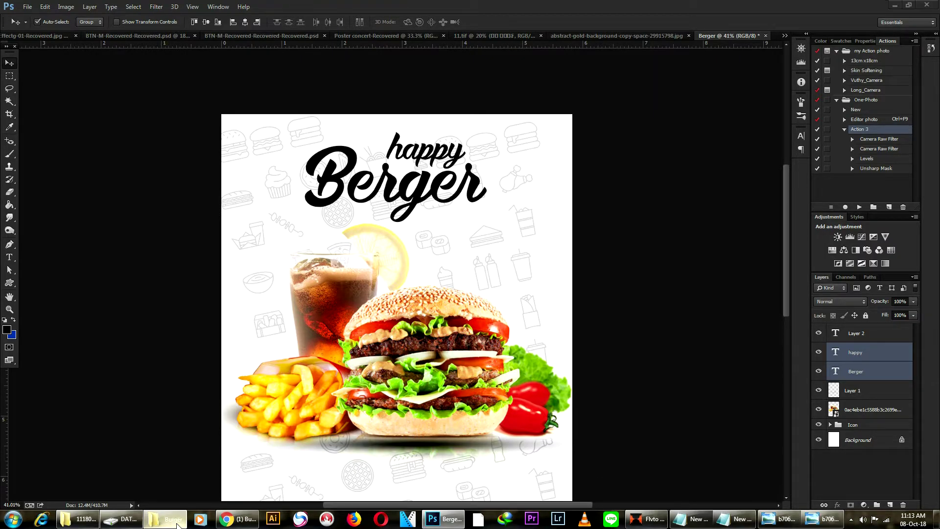
Open the poster wording file and copy its SPECIAL OFFER line, then return to Photoshop.
double_click(398, 84)
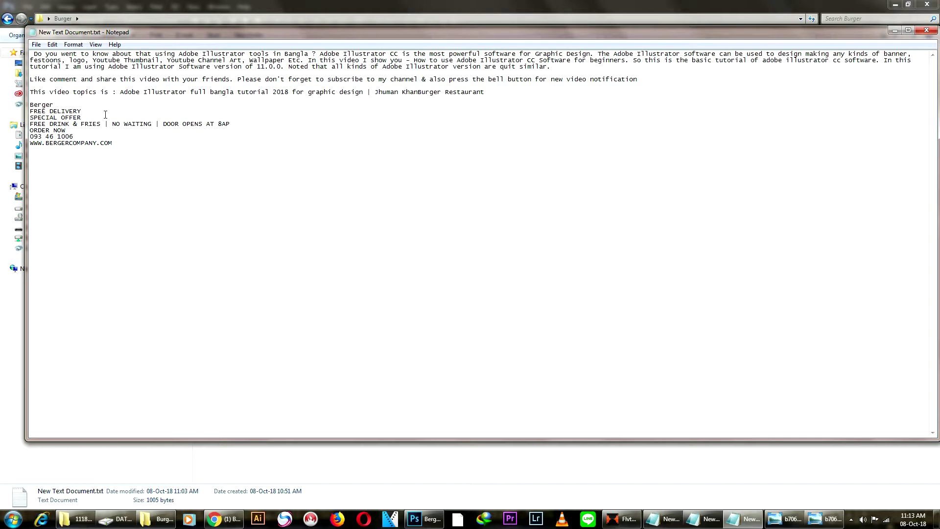
left_click_drag(30, 117, 102, 120)
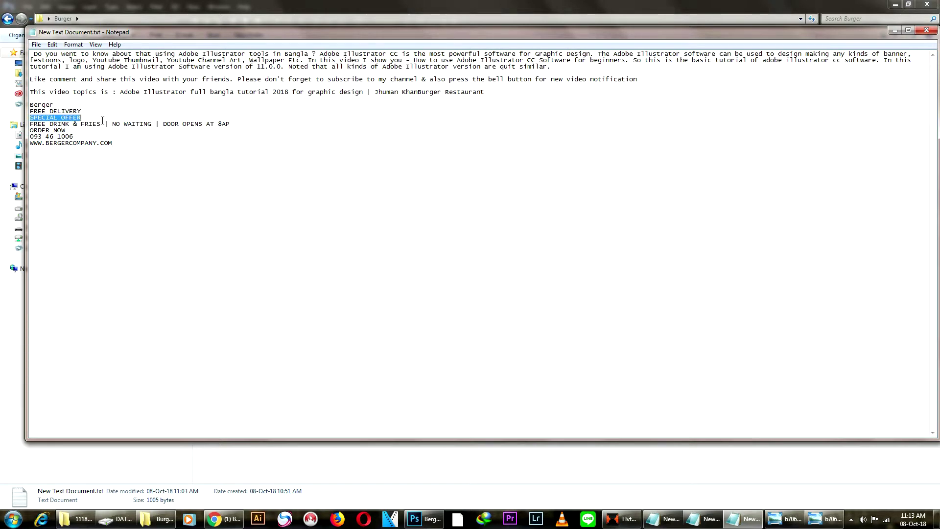
left_click(434, 523)
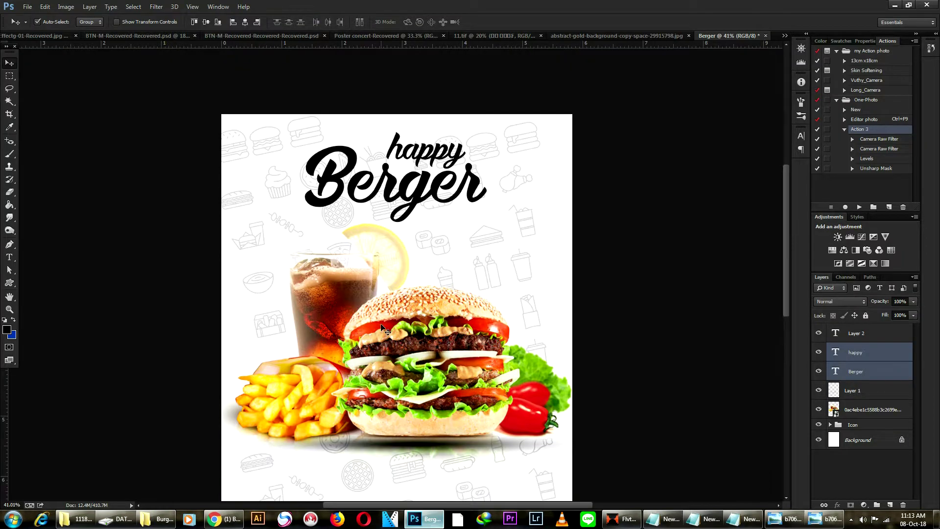
Paste SPECIAL OFFER as a new text layer and set its font to Proxima Nova.
left_click(10, 258)
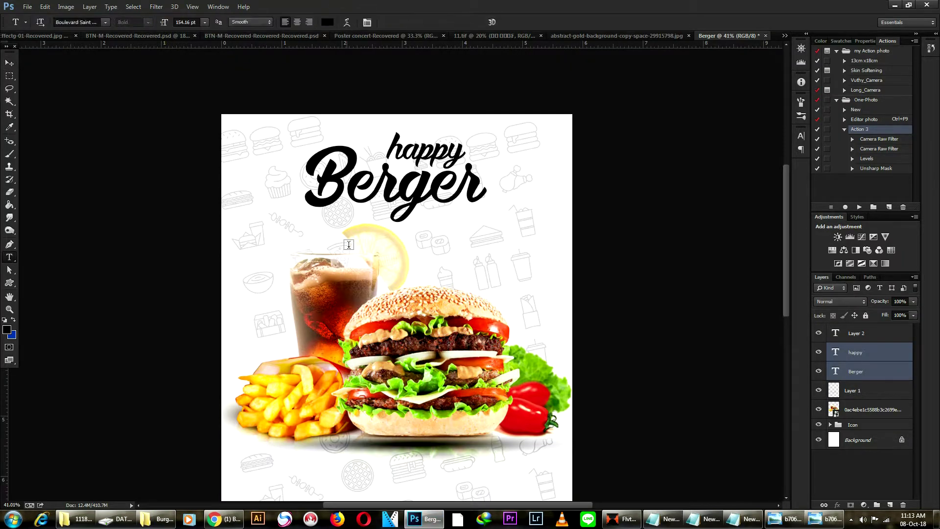
left_click(369, 241)
type("SPECIAL")
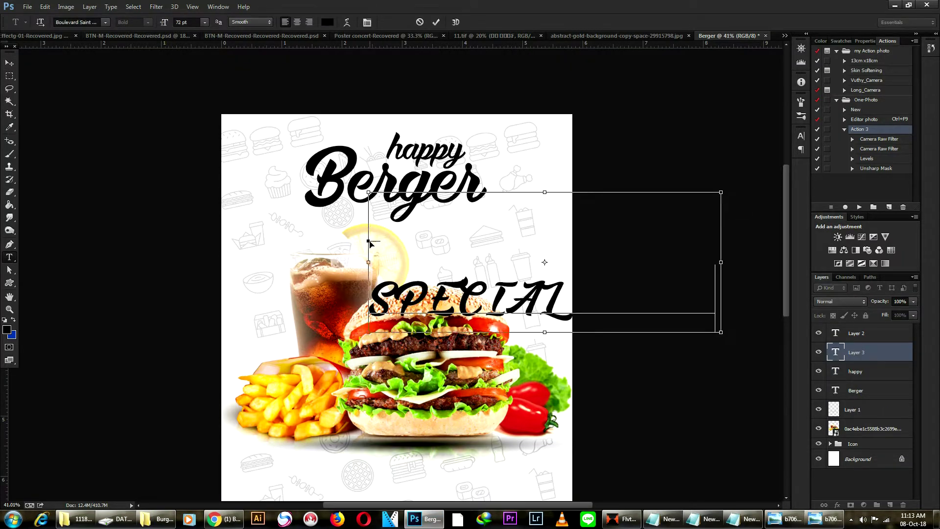
left_click(71, 22)
key("Down")
key("Down")
key("Down")
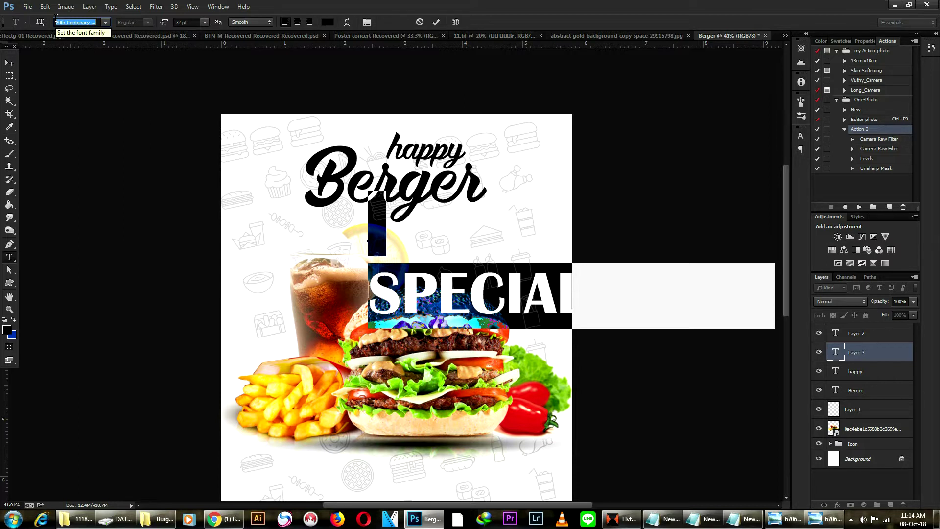
type("r")
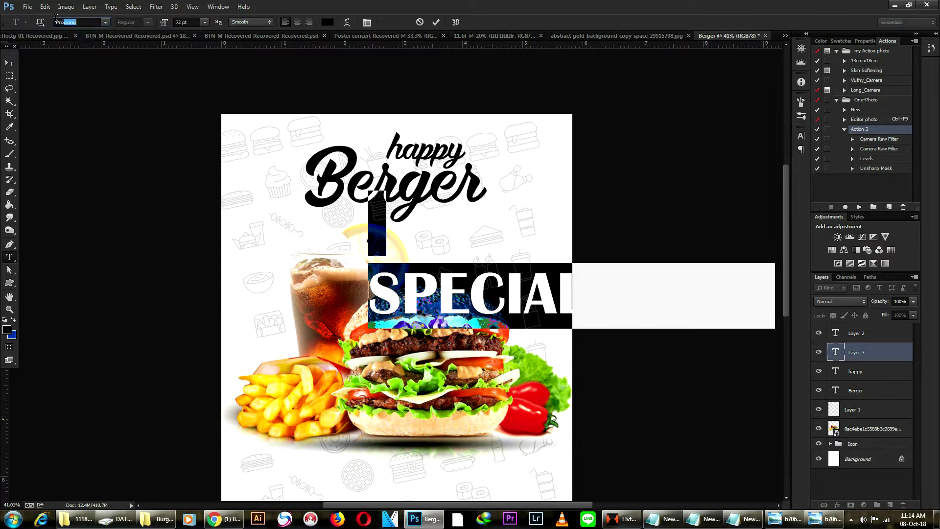
type("ox")
key("Return")
Reduce SPECIAL OFFER from 72 pt to 33 pt and commit, undoing an accidental photo move.
left_click_drag(167, 23, 151, 26)
key("ctrl+Return")
key("v")
left_click_drag(402, 251, 359, 233)
key("ctrl+z")
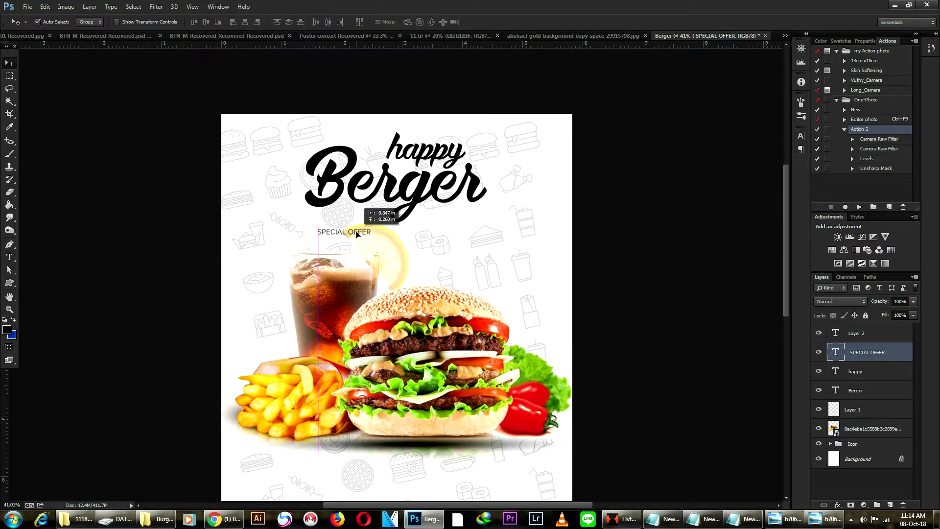
Shrink the Berger headline slightly and nudge SPECIAL OFFER up and right.
scroll(377, 180, "up", 3)
left_click(396, 205)
key("ctrl+t")
left_click_drag(279, 97, 295, 108)
key("Return")
left_click_drag(362, 251, 366, 244)
Widen the SPECIAL OFFER letter tracking to 1000, then 1100.
key("t")
left_click(353, 244)
key("ctrl+a")
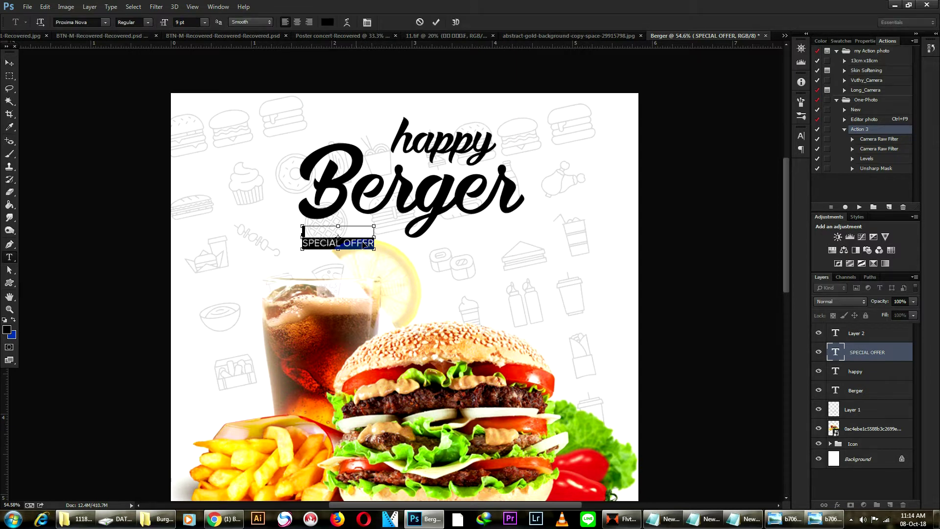
left_click(802, 135)
left_click(758, 167)
type("1000")
key("Return")
left_click_drag(760, 171, 760, 172)
left_click(9, 63)
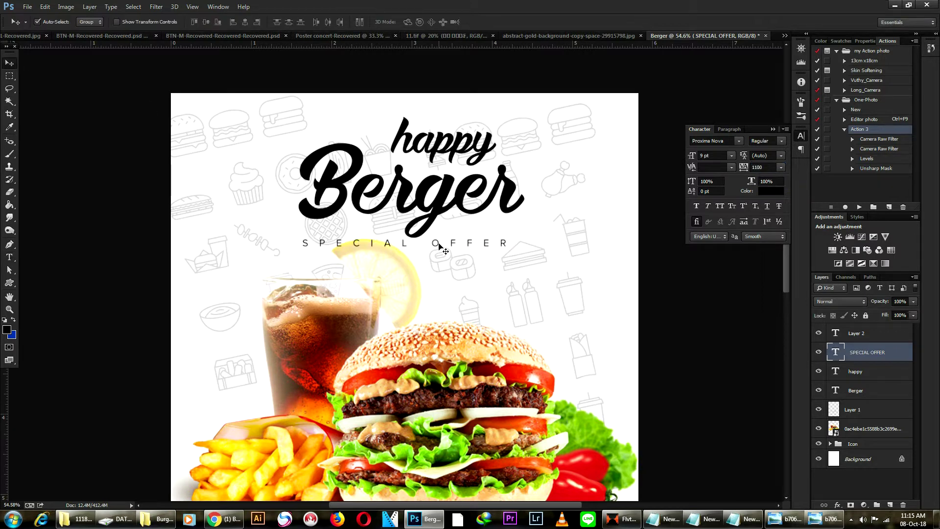
Set SPECIAL OFFER tracking to 800 and shift it slightly right under the headline.
scroll(372, 245, "up", 2)
left_click_drag(747, 170, 730, 172)
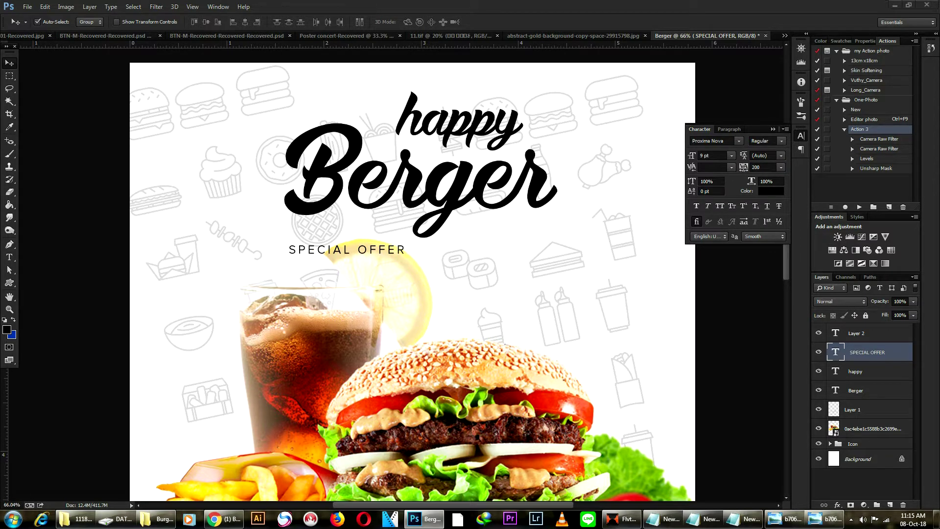
left_click(757, 167)
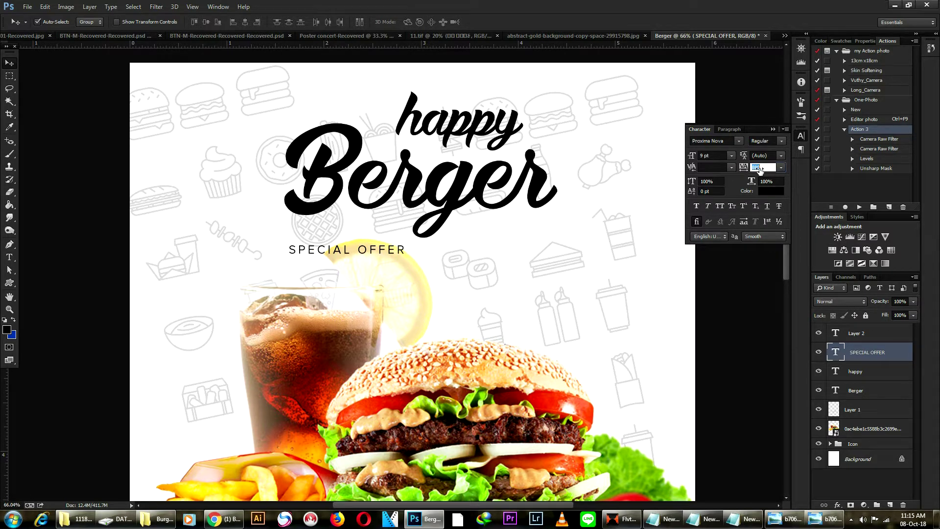
type("800")
key("Return")
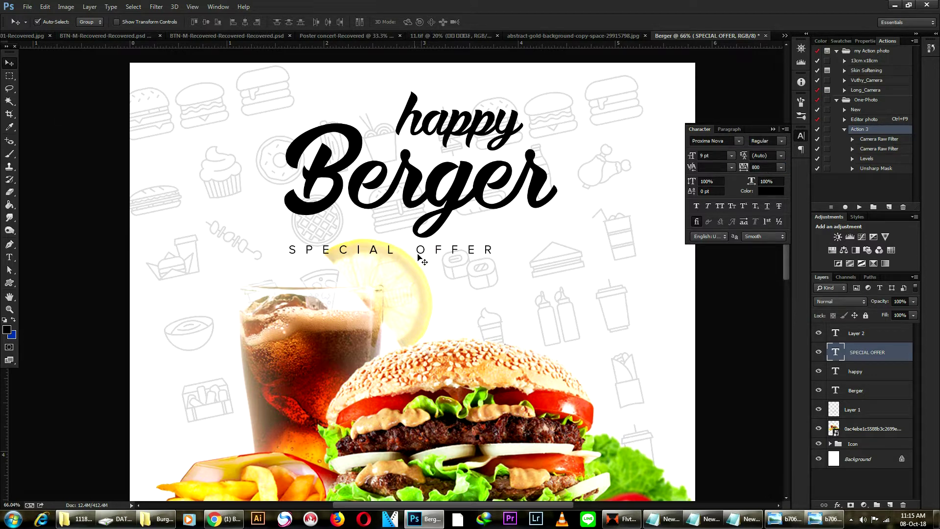
left_click_drag(424, 251, 449, 251)
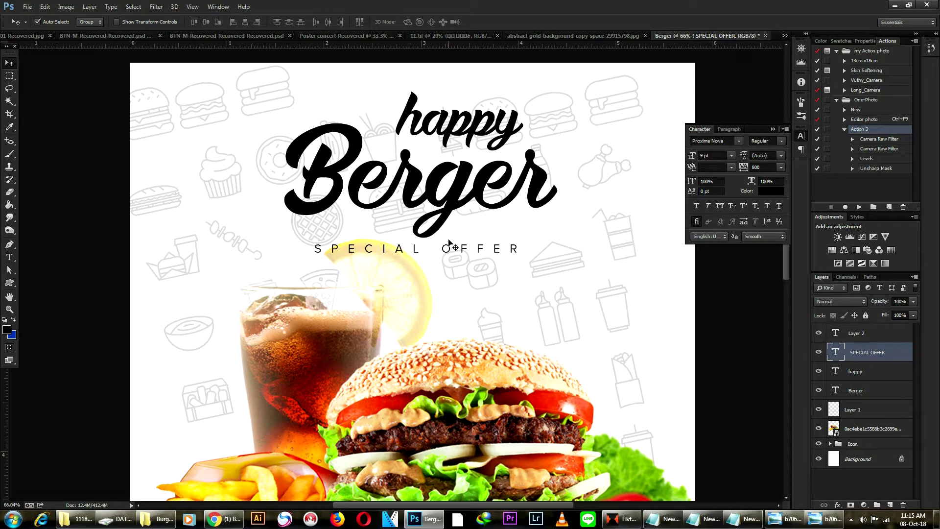
scroll(505, 235, "down", 7)
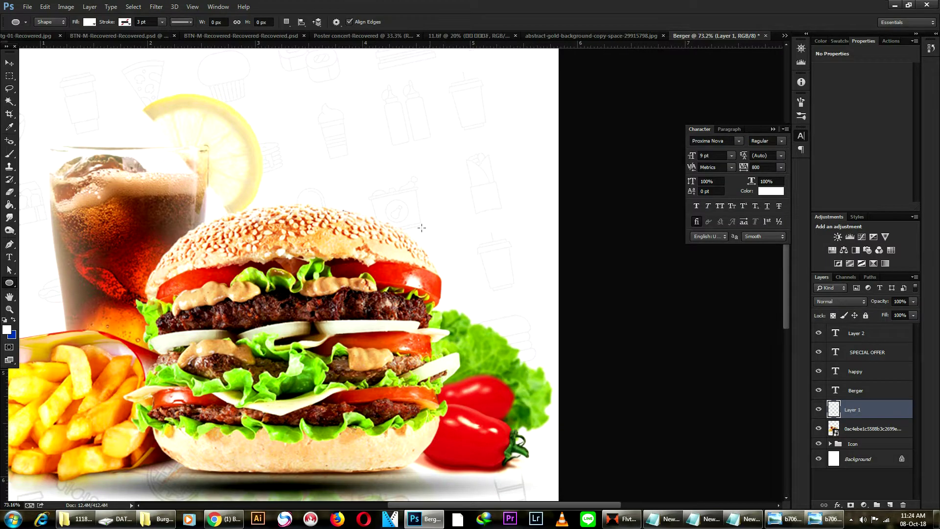
Draw a white circle beside the burger and move it down and right.
mouse_move(421, 228)
left_mouse_down()
mouse_move(515, 294)
mouse_move(502, 319)
left_mouse_up()
key("v")
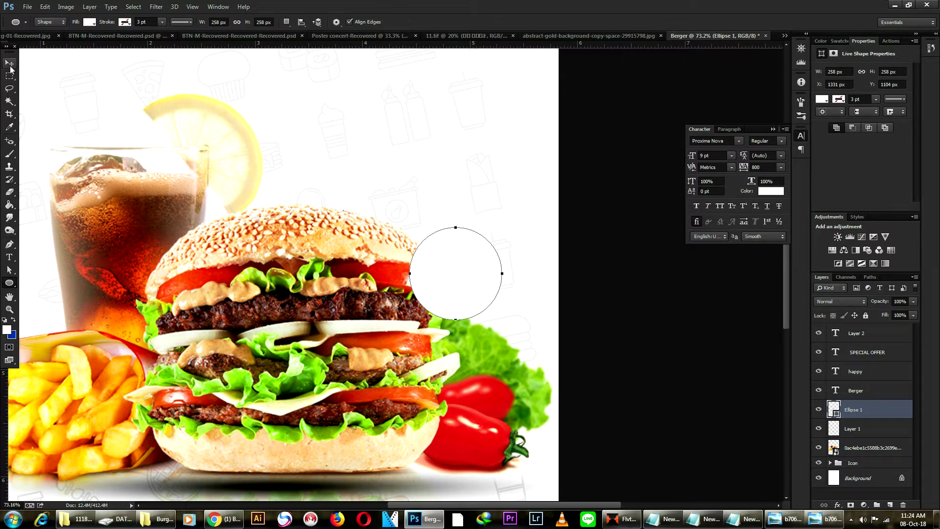
left_click_drag(470, 279, 492, 288)
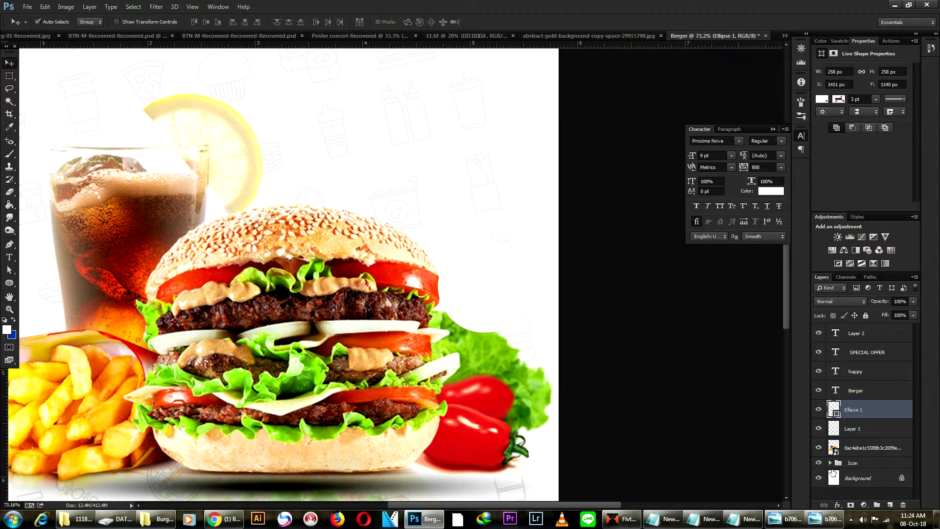
scroll(860, 480, "down", 4)
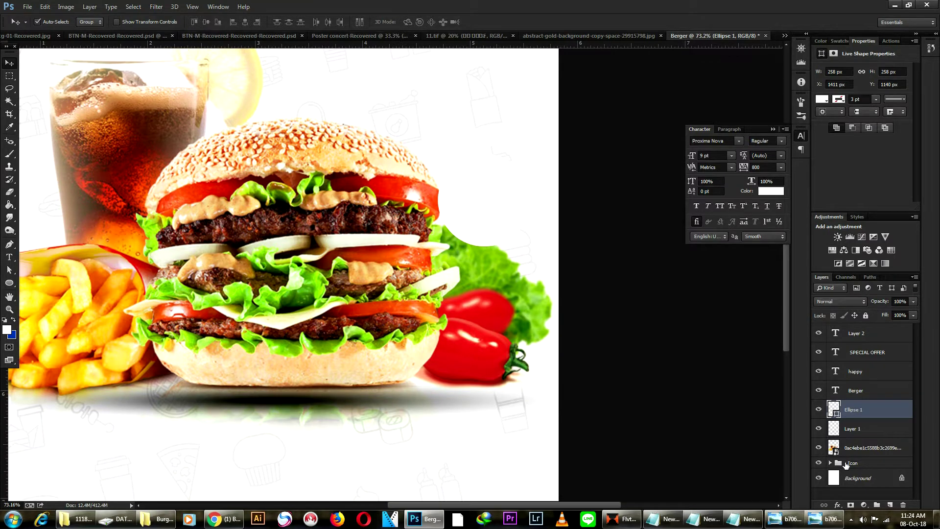
scroll(827, 470, "down", 2)
Give the circle a Gradient Overlay with stops sampled from the pepper's red, right stop darkened to deep red.
left_click(838, 505)
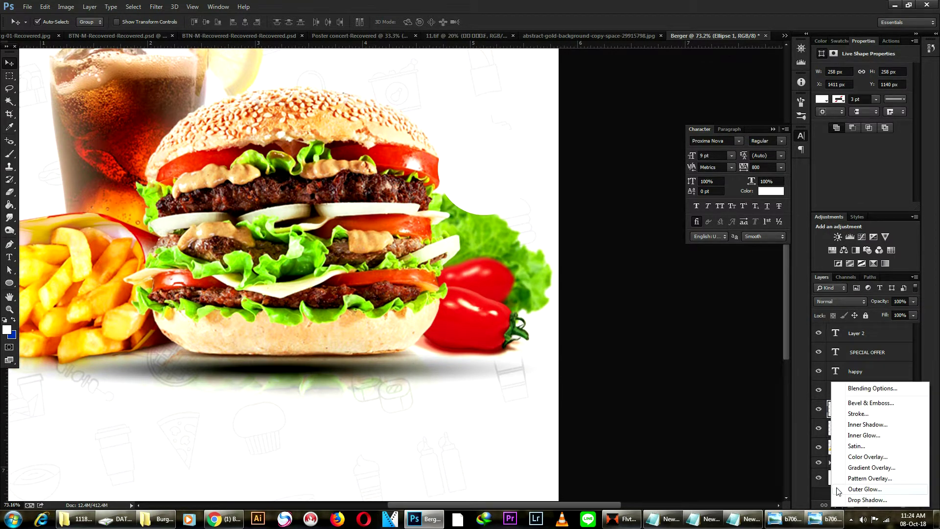
left_click(872, 467)
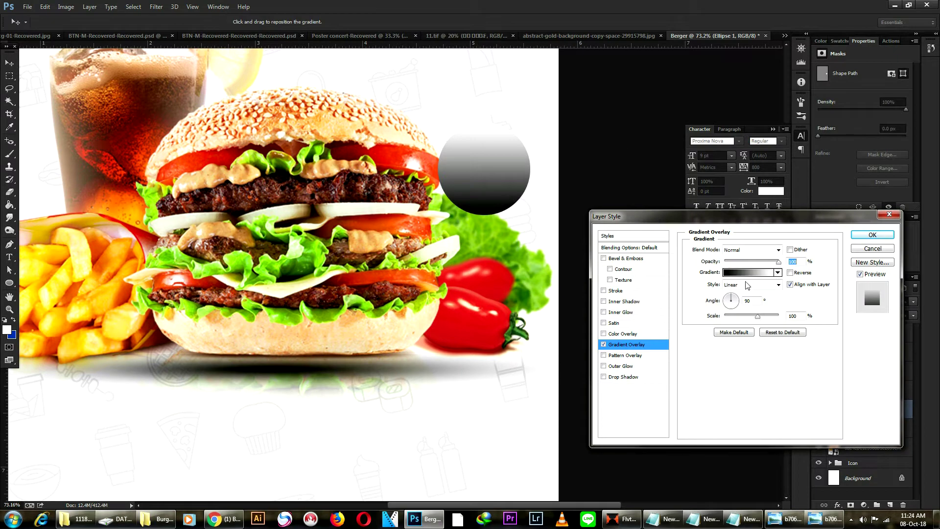
left_click(745, 272)
left_click(646, 399)
left_click(468, 336)
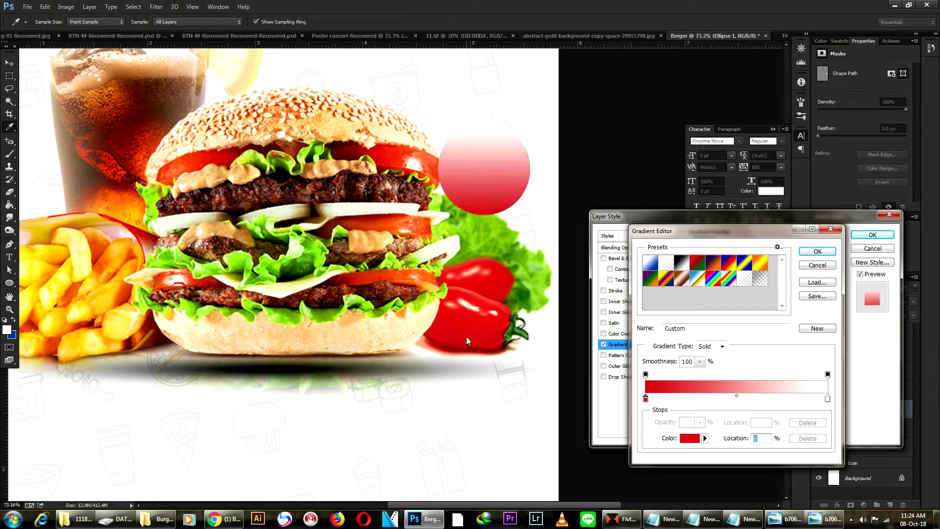
left_click(827, 399)
left_click(491, 325)
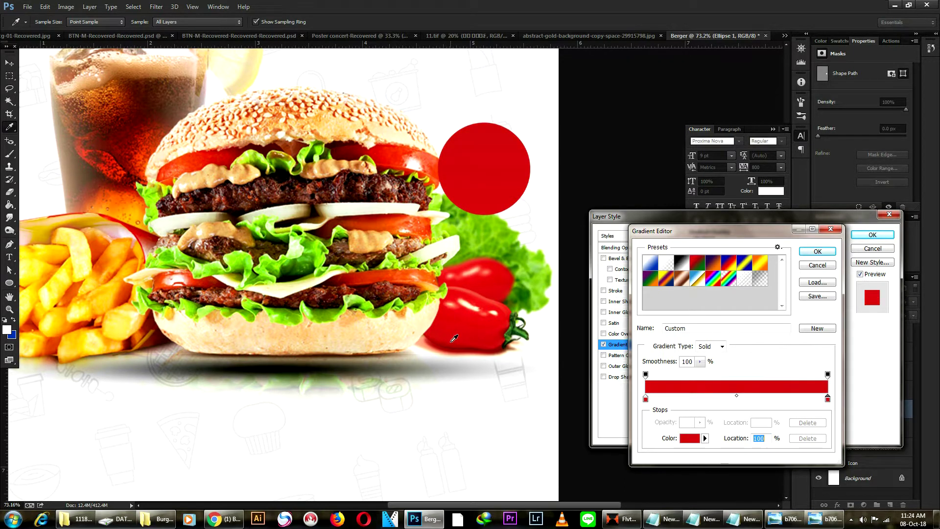
left_click(356, 165)
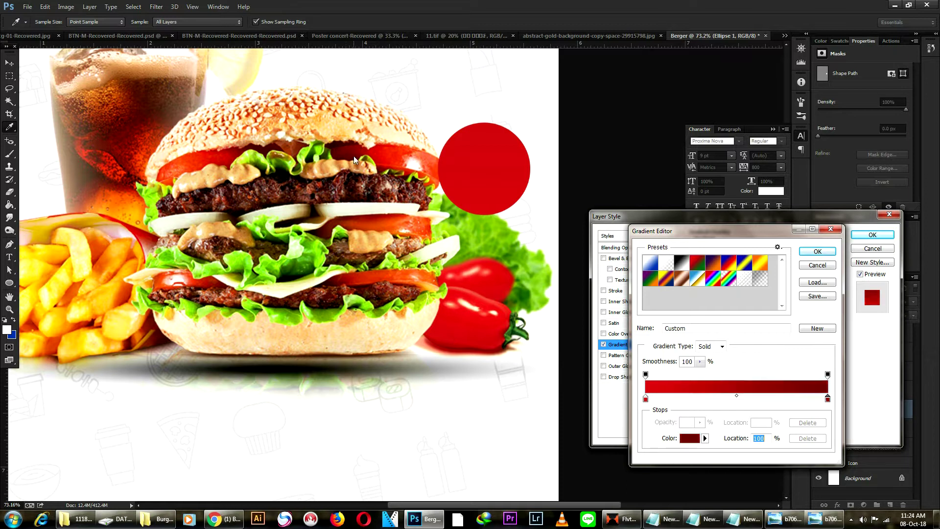
left_click(817, 251)
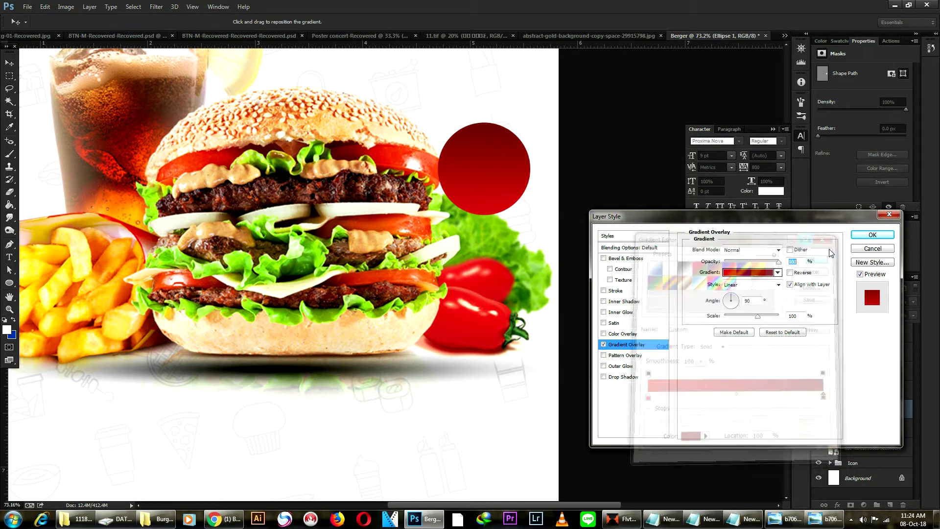
left_click(880, 237)
scroll(505, 181, "up", 1)
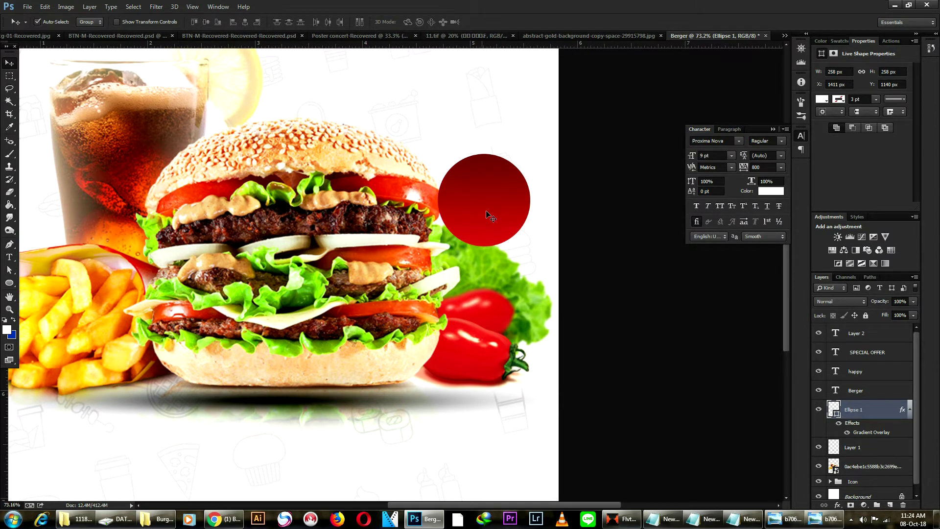
Duplicate the red circle, shrink the copy to about 92%, clear its gradient style, and centre it.
scroll(488, 213, "up", 2)
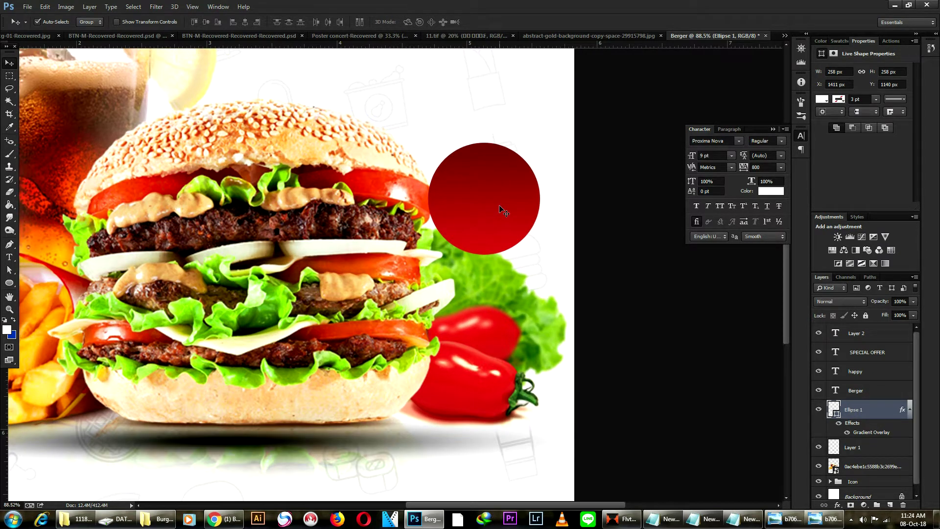
left_click_drag(498, 215, 498, 215)
key("ctrl+t")
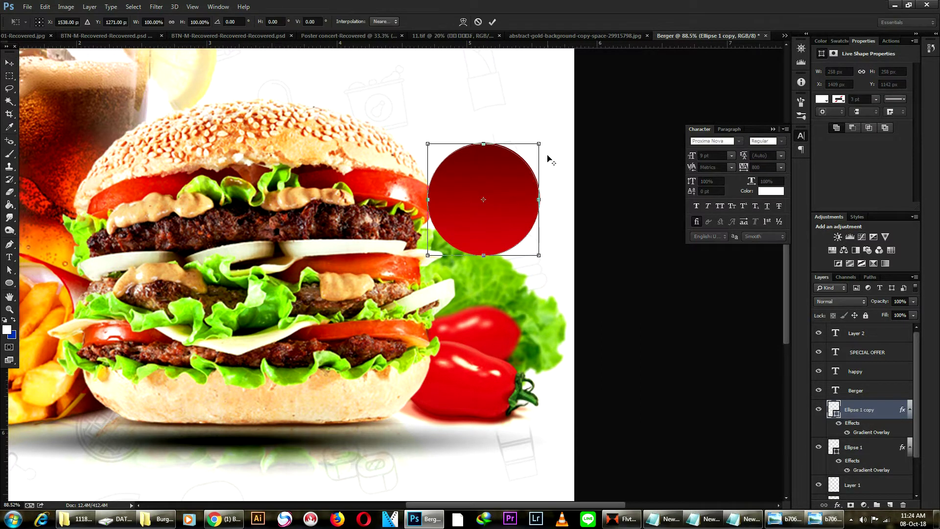
left_click_drag(543, 144, 535, 148)
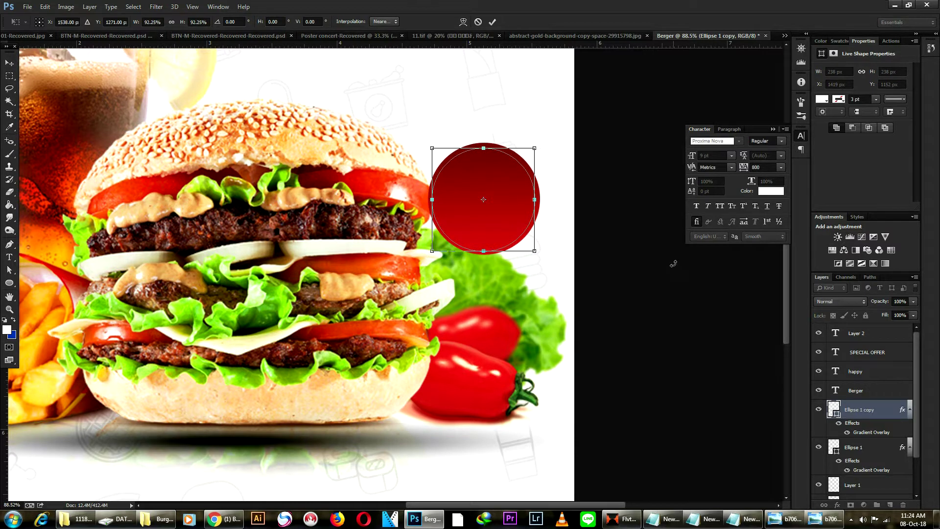
key("Return")
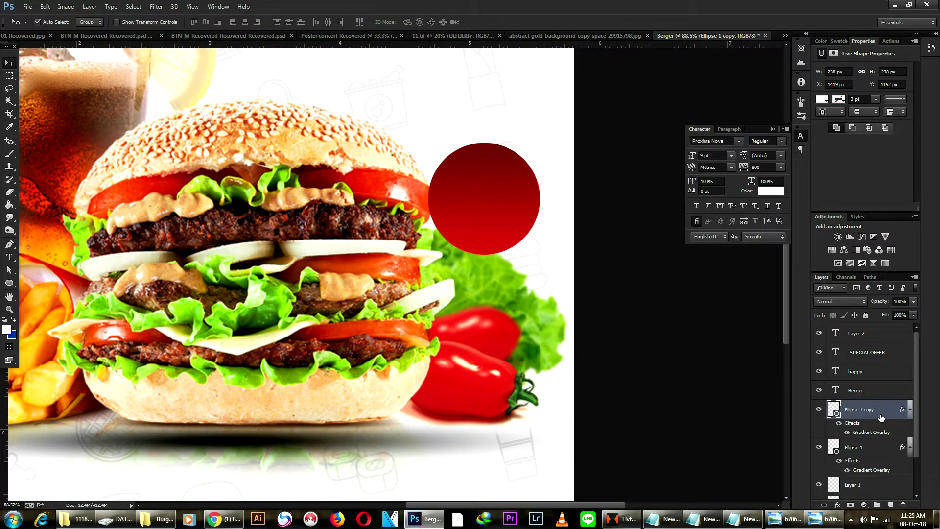
right_click(881, 417)
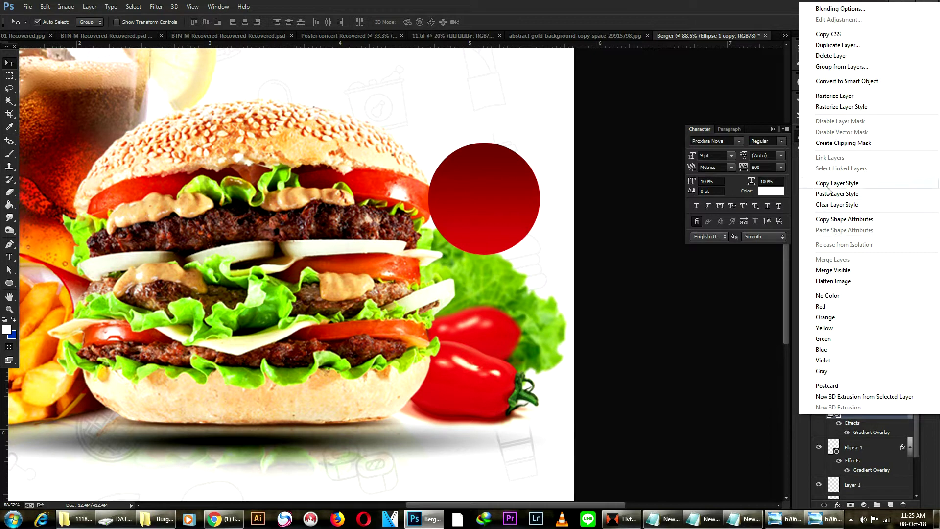
left_click(849, 205)
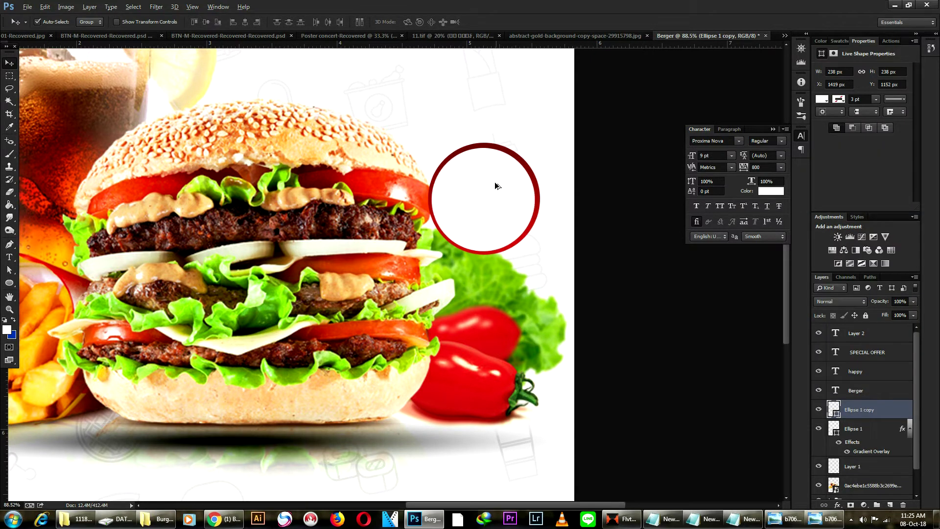
scroll(496, 181, "up", 6)
left_click_drag(497, 186, 499, 188)
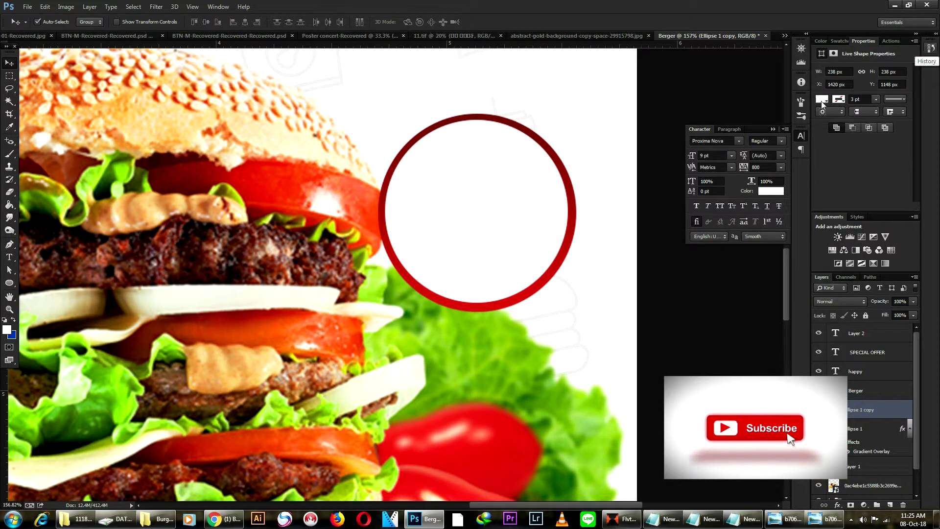
Give the circle copy no fill and a white dashed outline about 3.28 pt thick.
left_click(823, 101)
left_click(829, 119)
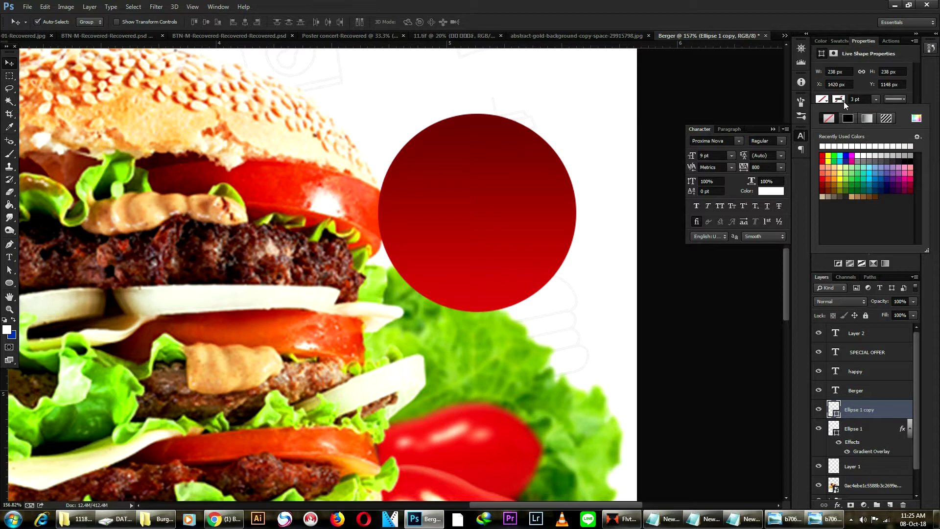
left_click(876, 101)
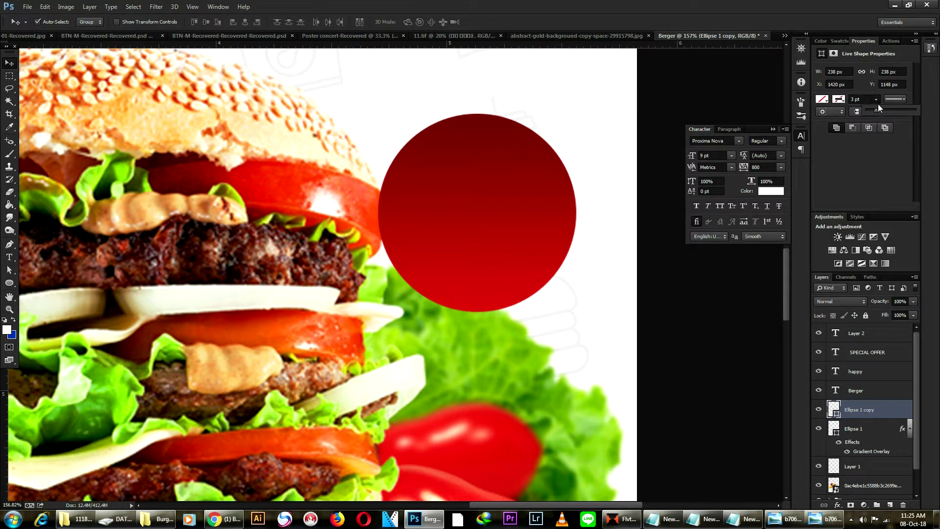
left_click(896, 99)
left_click(845, 140)
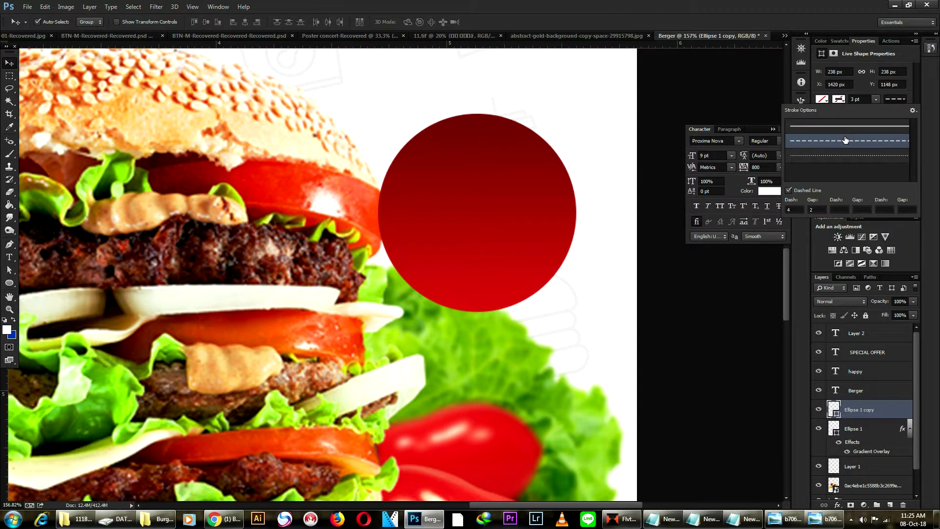
left_click(847, 157)
left_click(843, 99)
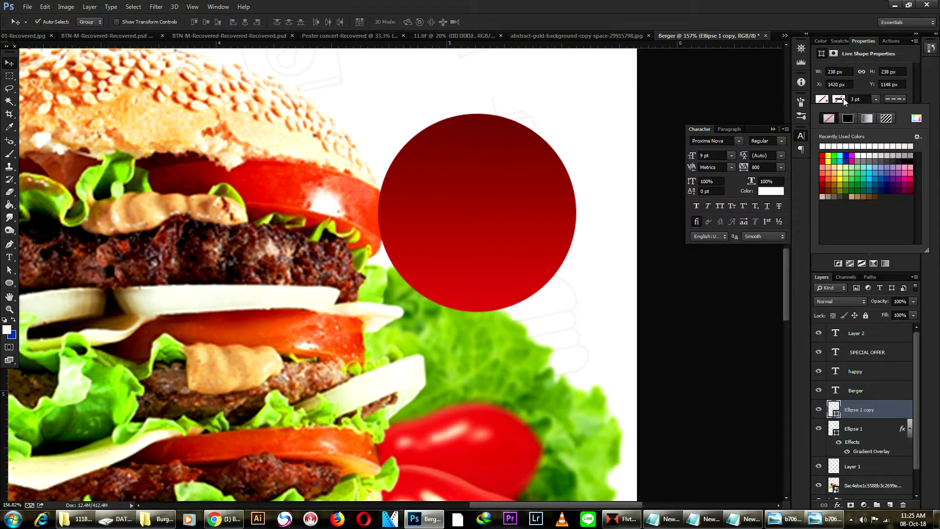
left_click(824, 145)
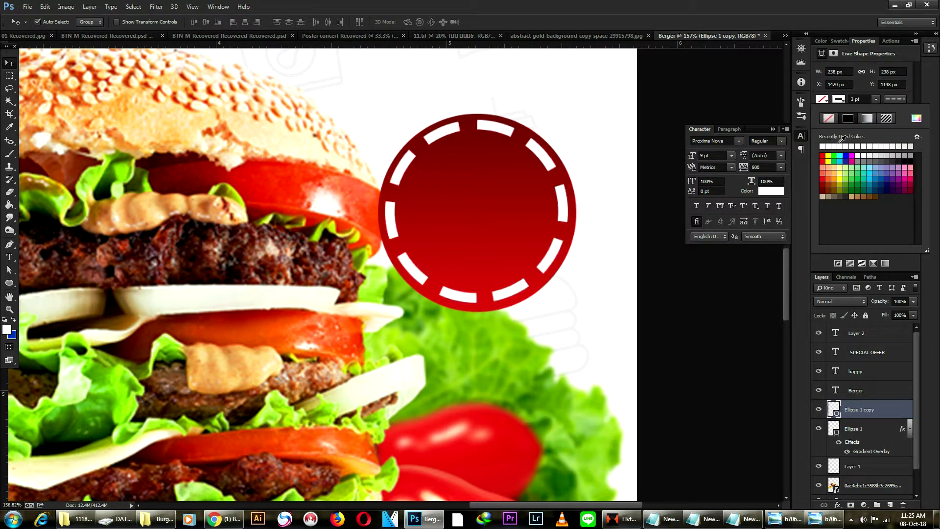
left_click(853, 98)
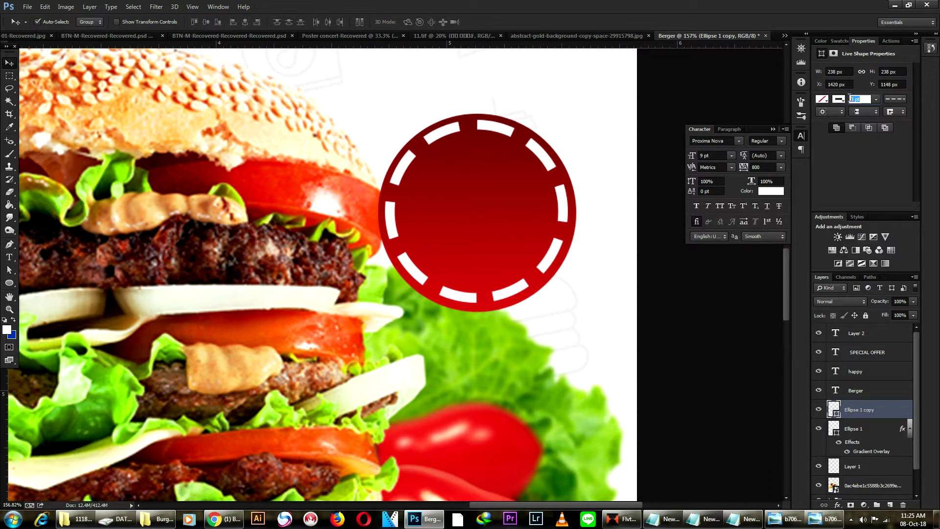
left_click(877, 100)
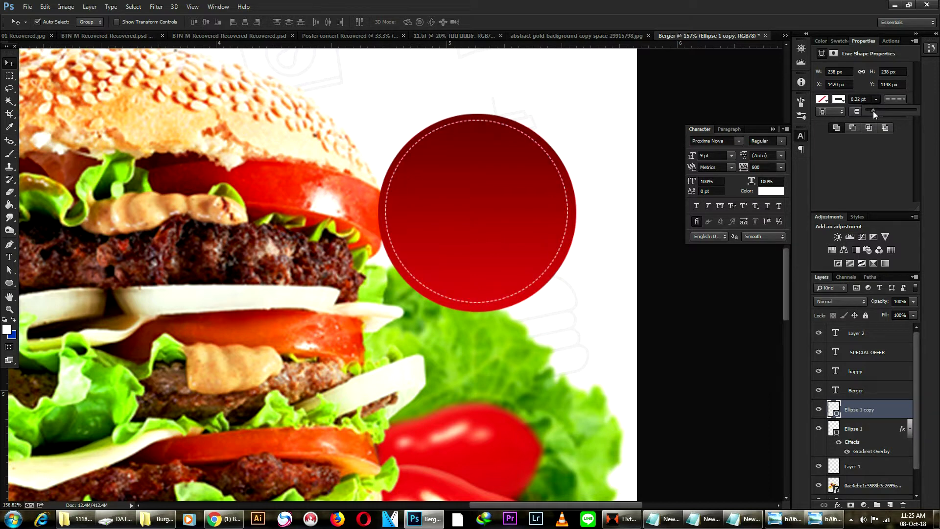
left_click_drag(877, 111, 881, 111)
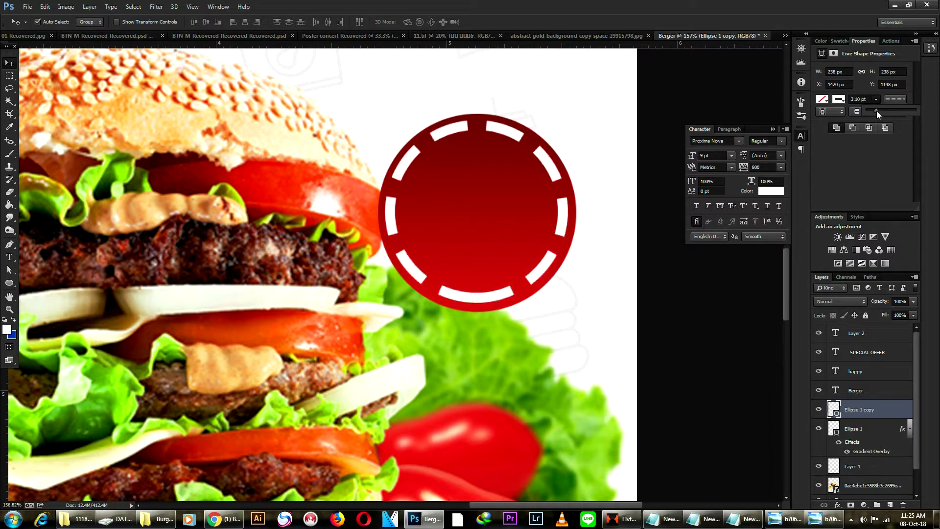
left_click(858, 99)
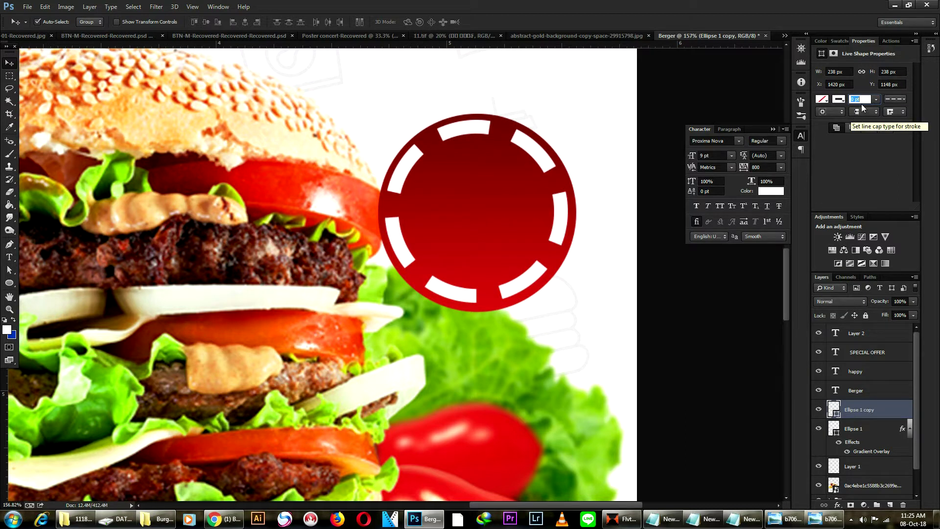
left_click(876, 99)
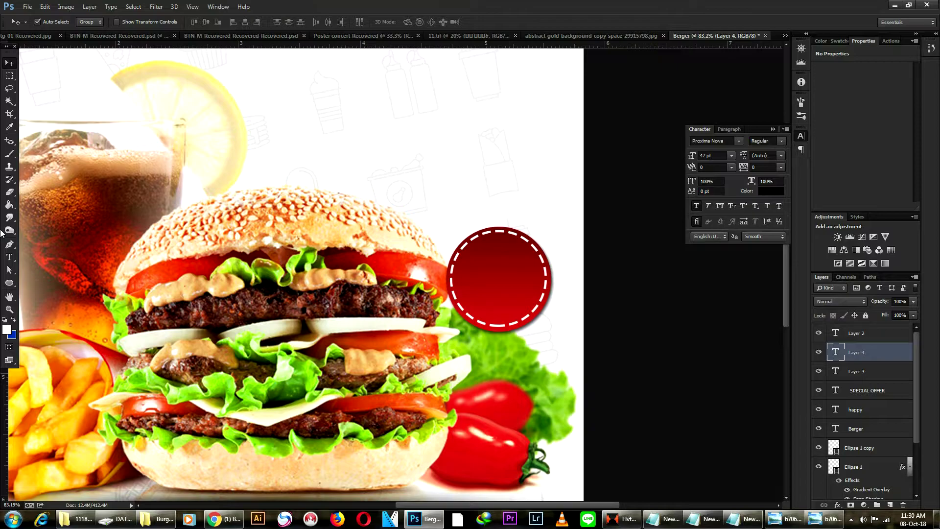
Add a $5.50 price text above the burger and shift it to the left.
scroll(10, 231, "up", 3)
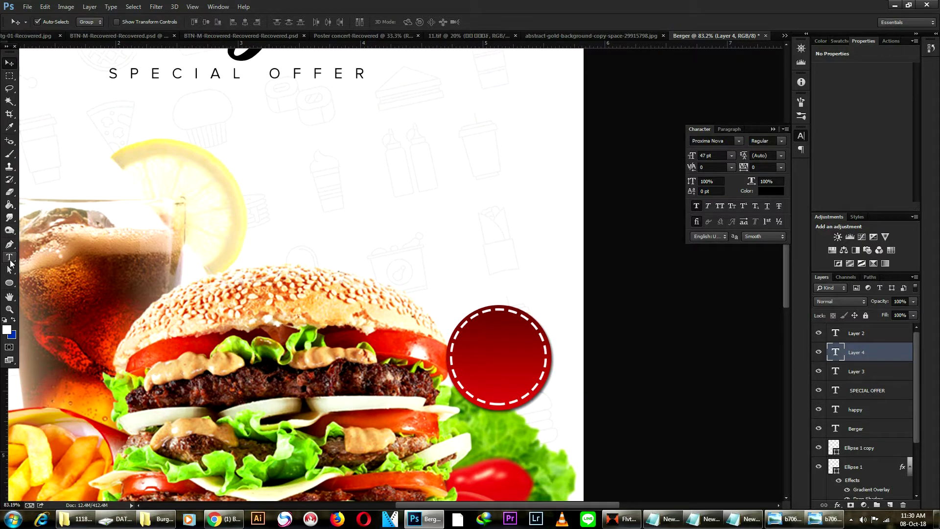
left_click(10, 257)
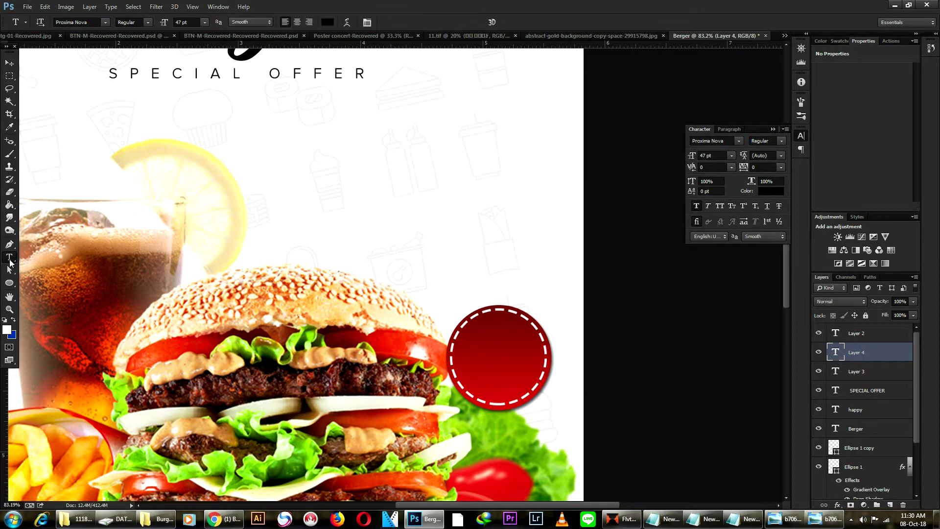
left_click(421, 240)
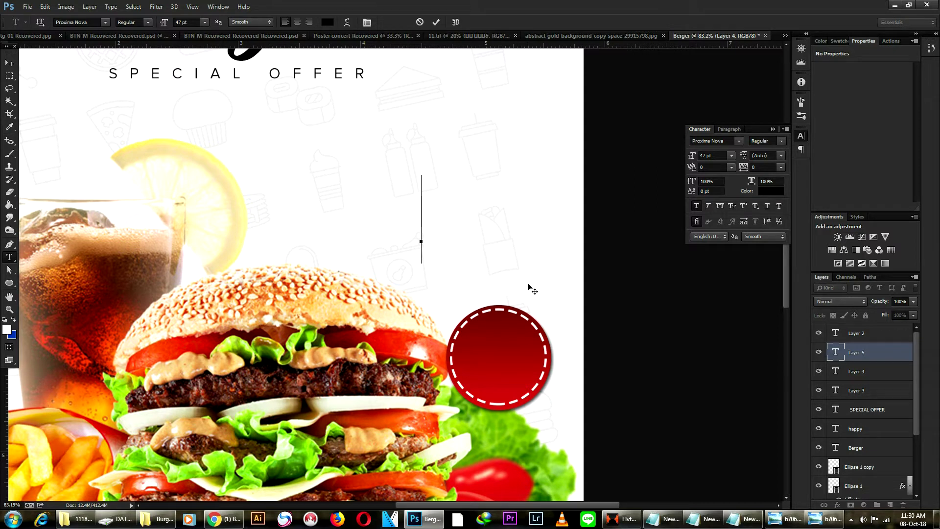
type("$")
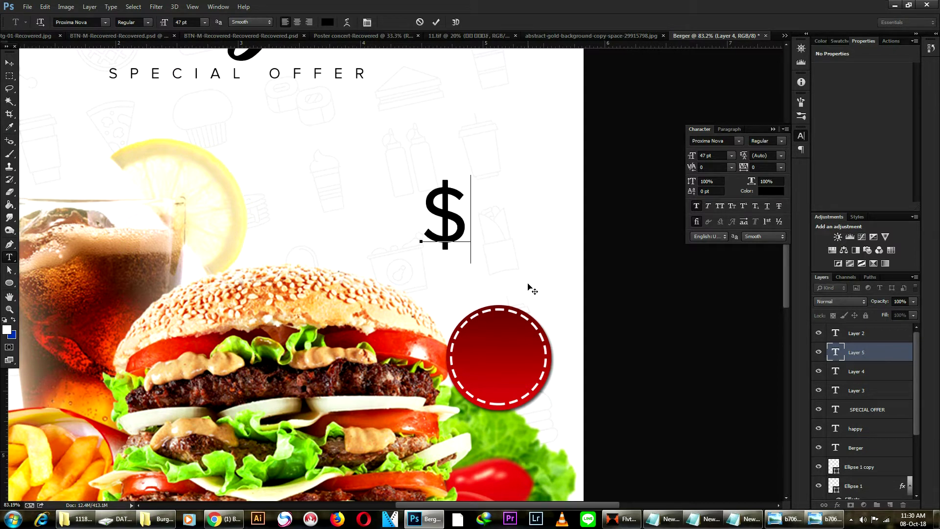
type("5.5")
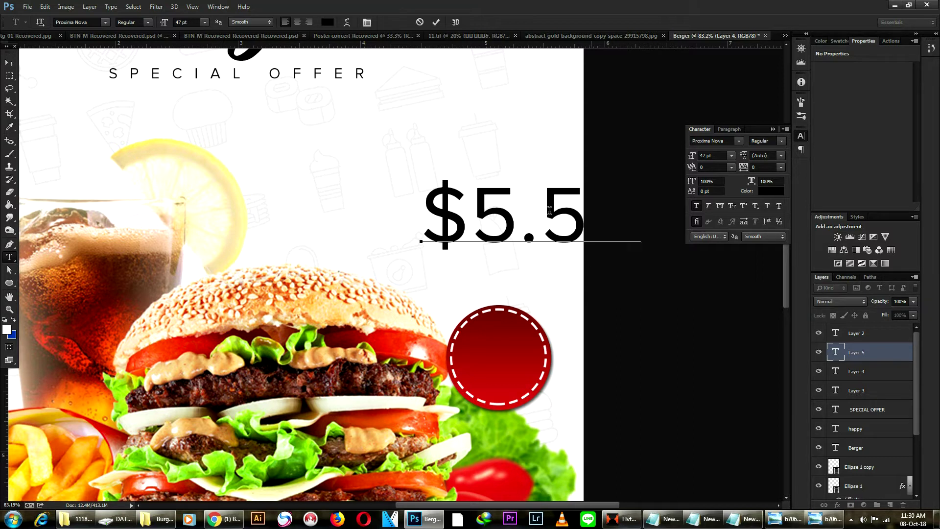
left_click(9, 63)
left_click_drag(483, 223, 327, 224)
Select the 50 in the price and try it as superscript, then subscript.
key("t")
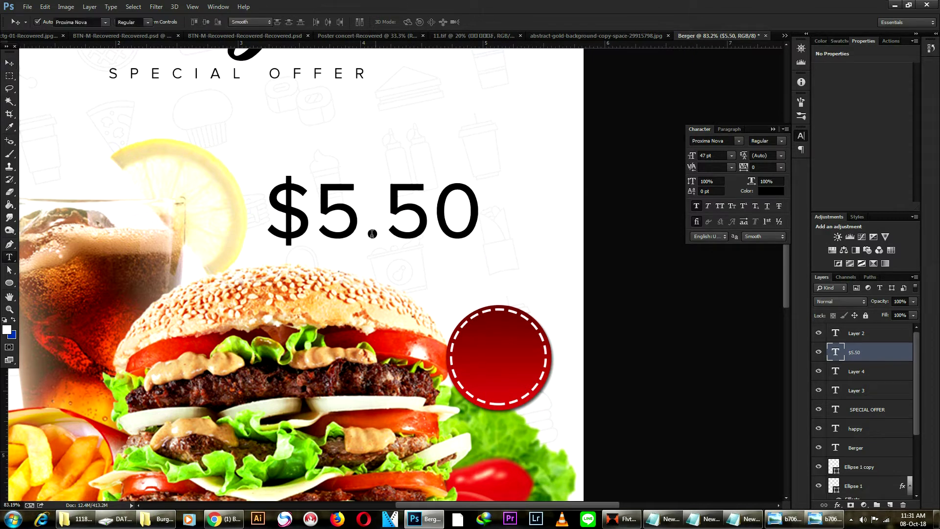
double_click(408, 220)
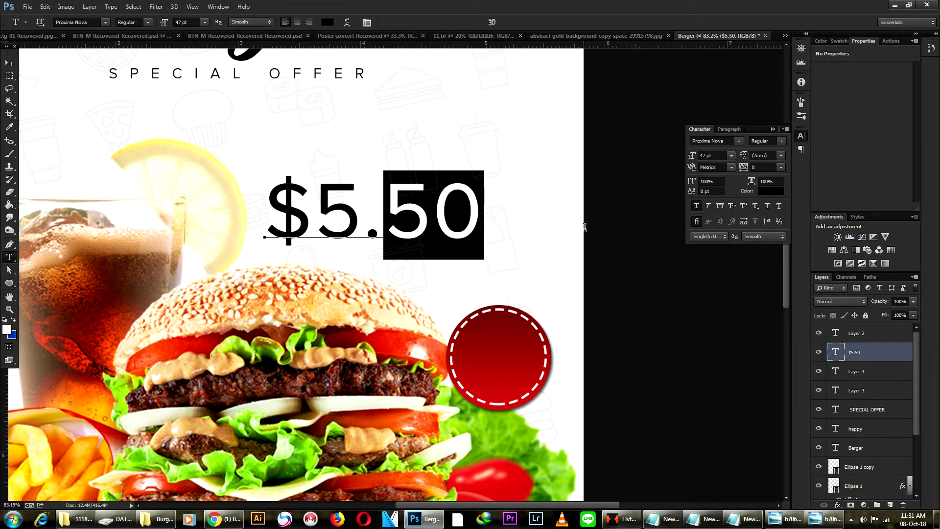
left_click(744, 206)
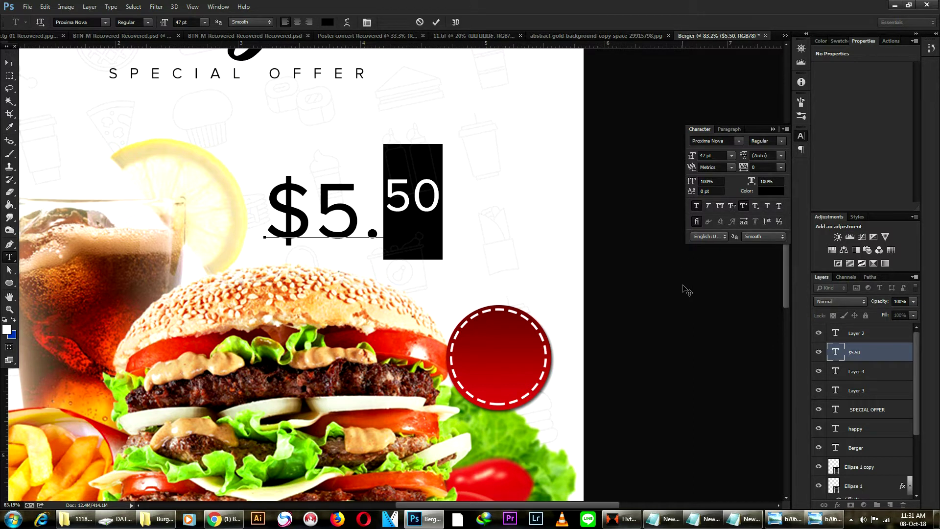
left_click(756, 206)
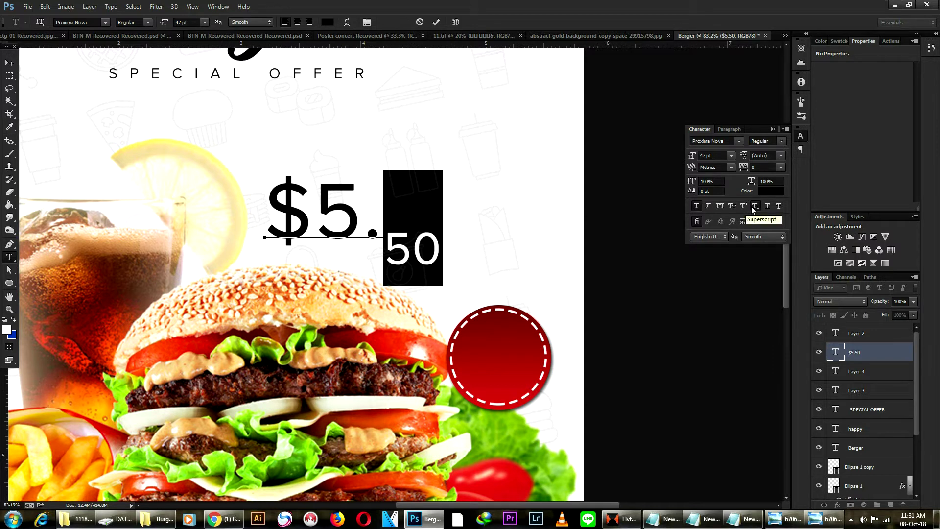
Set the 50 back to superscript and change the whole $5.50 price to Bold weight.
left_click(759, 208)
left_click(745, 206)
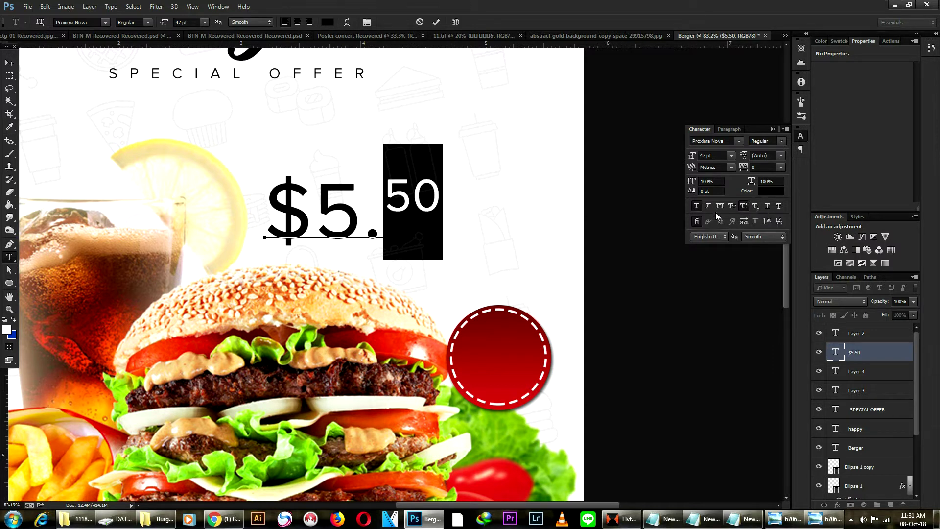
left_click(395, 214)
left_click_drag(441, 214, 263, 223)
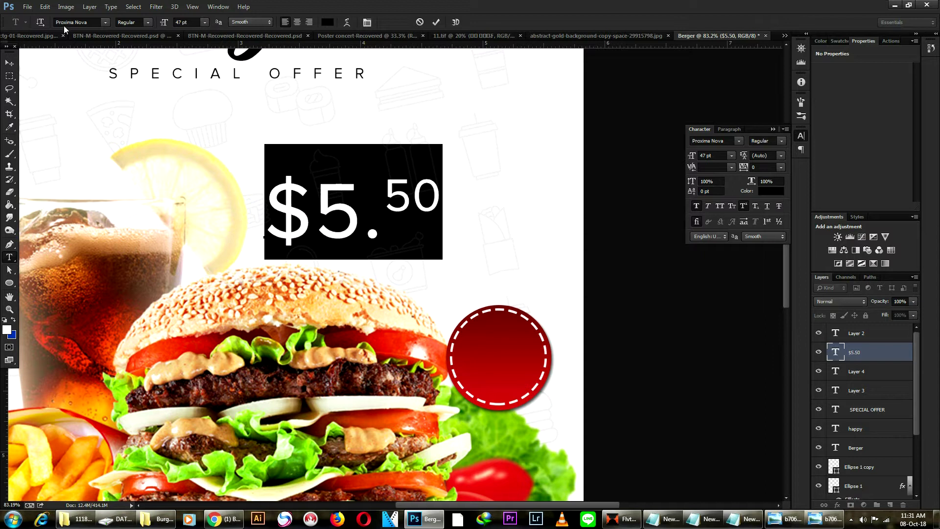
left_click(148, 22)
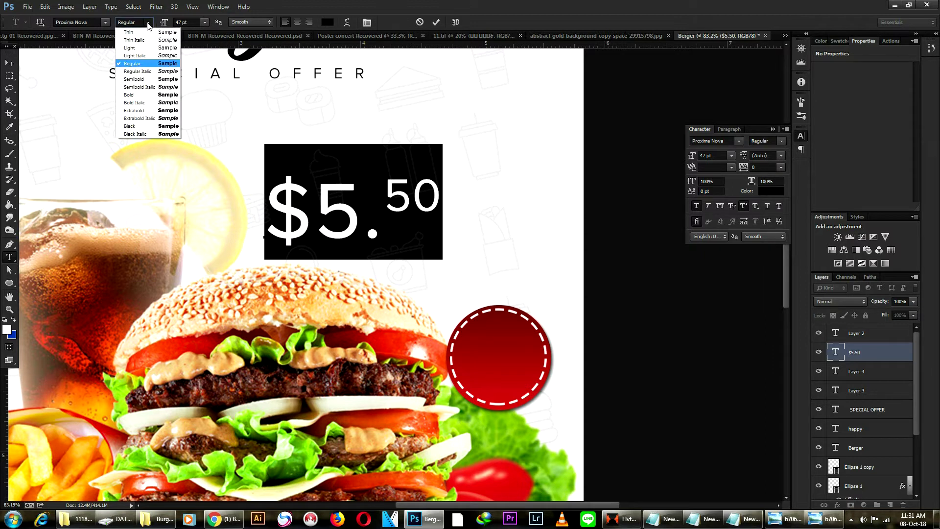
left_click(151, 130)
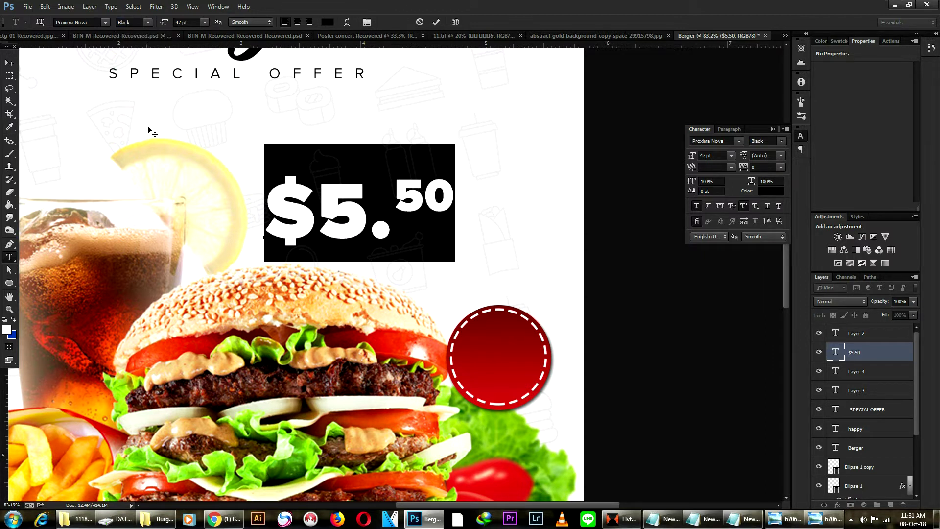
left_click(148, 22)
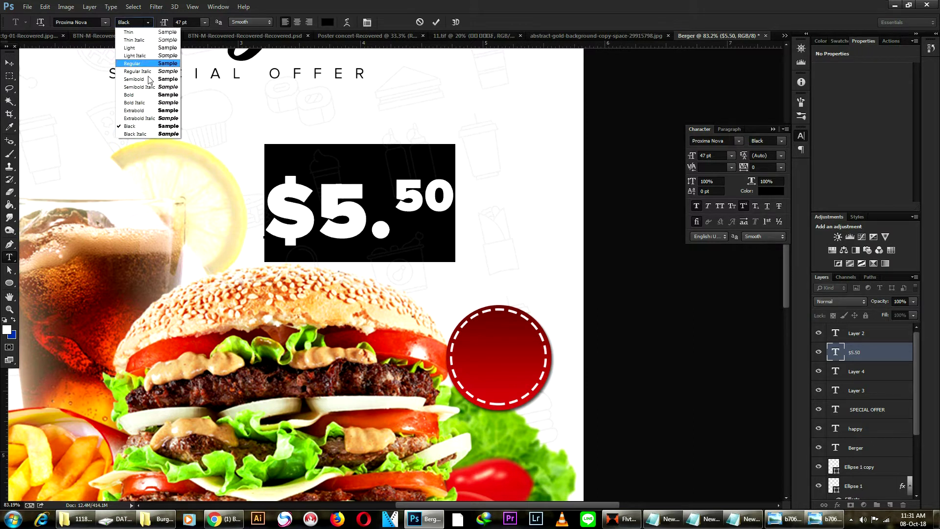
left_click(150, 97)
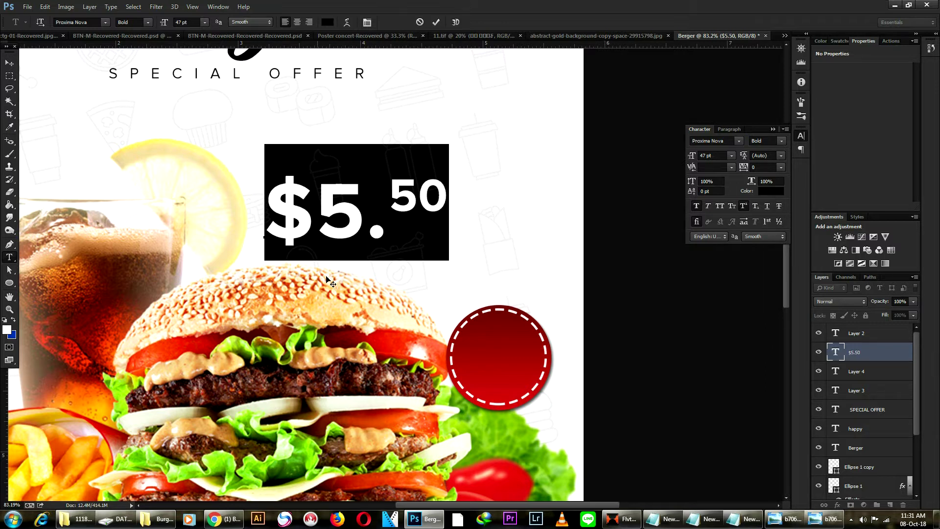
left_click(8, 62)
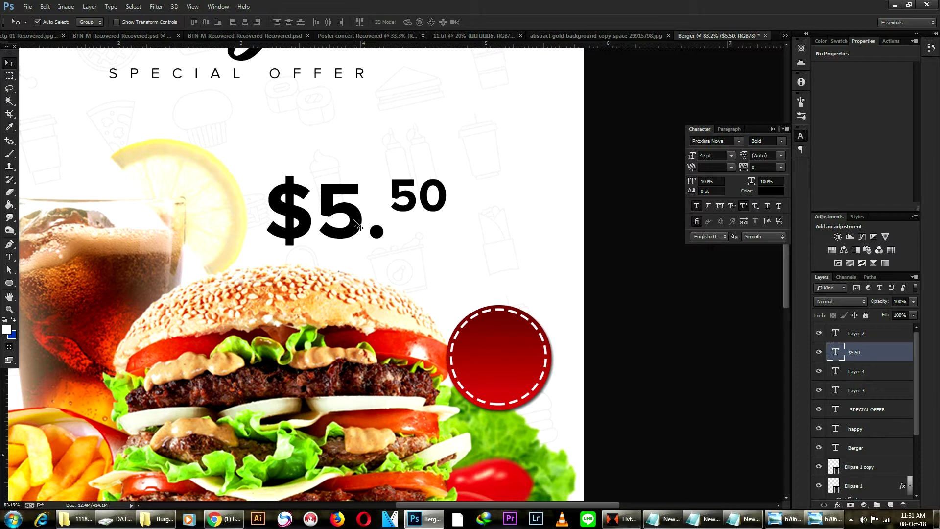
Move the $5.50 price onto the red circle and scale it to about half size inside it.
left_click_drag(354, 221, 434, 322)
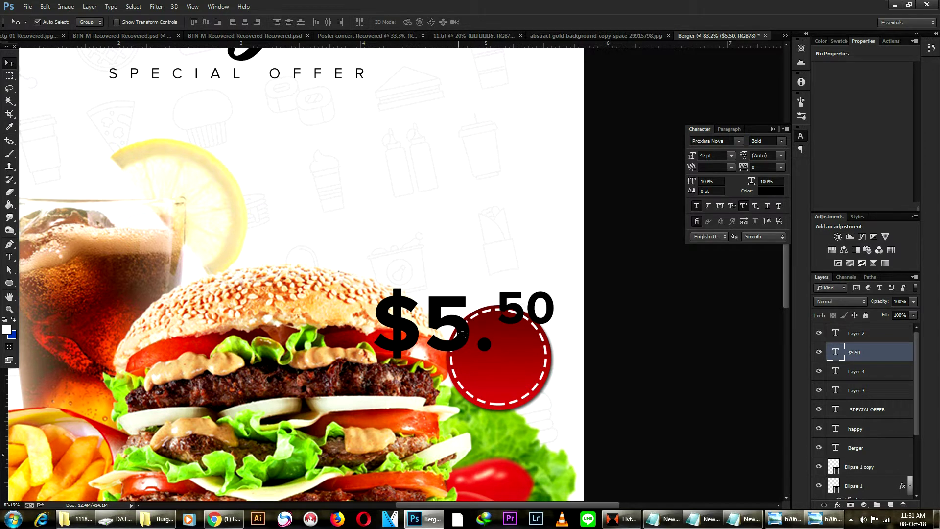
key("ctrl+t")
left_click_drag(553, 373, 510, 343)
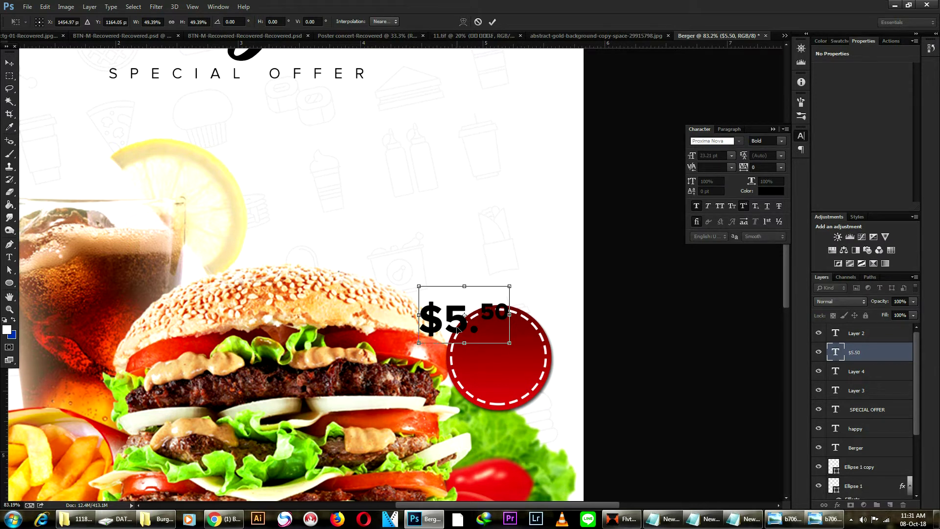
left_click_drag(465, 329, 499, 356)
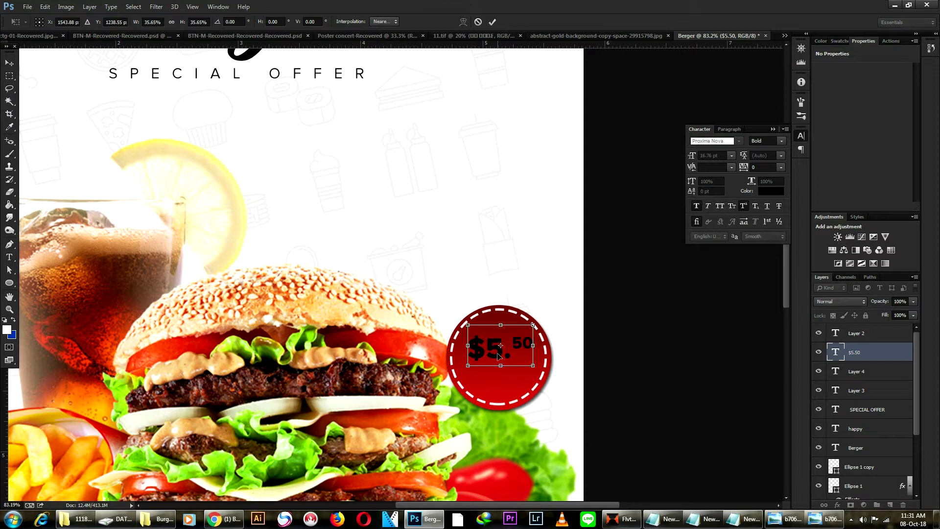
key("Return")
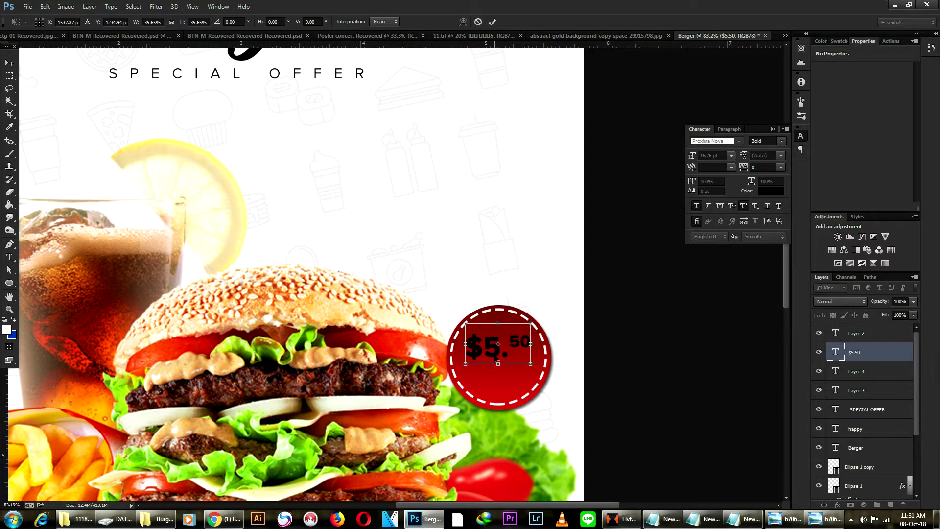
Make the price text white (#ffffff) and Semibold.
double_click(468, 343)
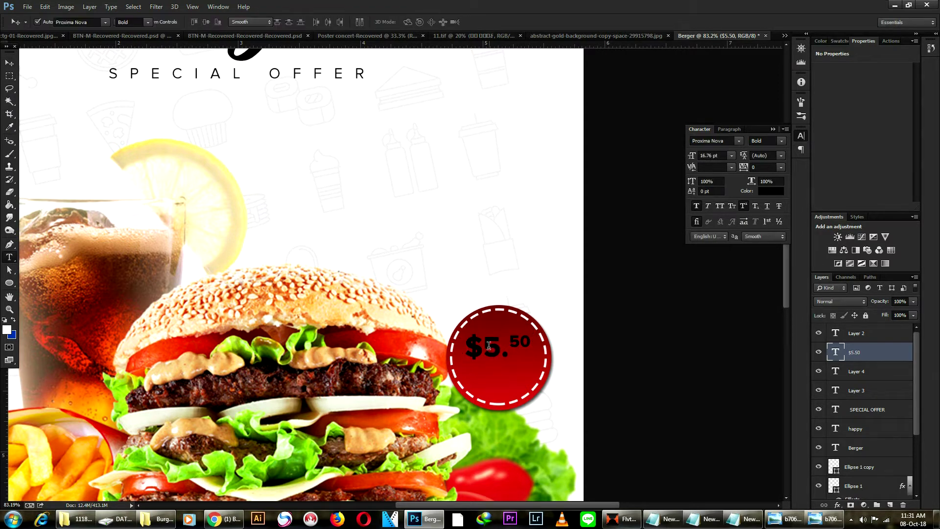
key("ctrl+a")
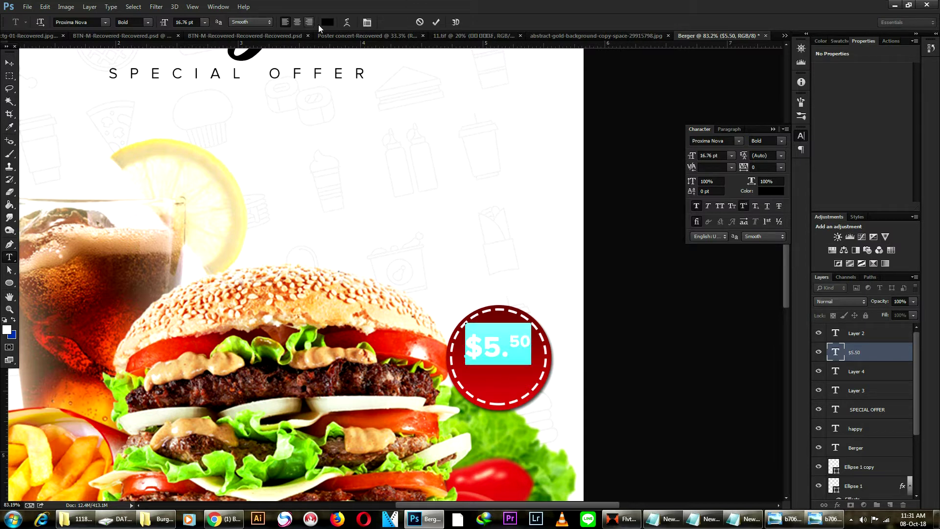
left_click(327, 22)
type("ffffff")
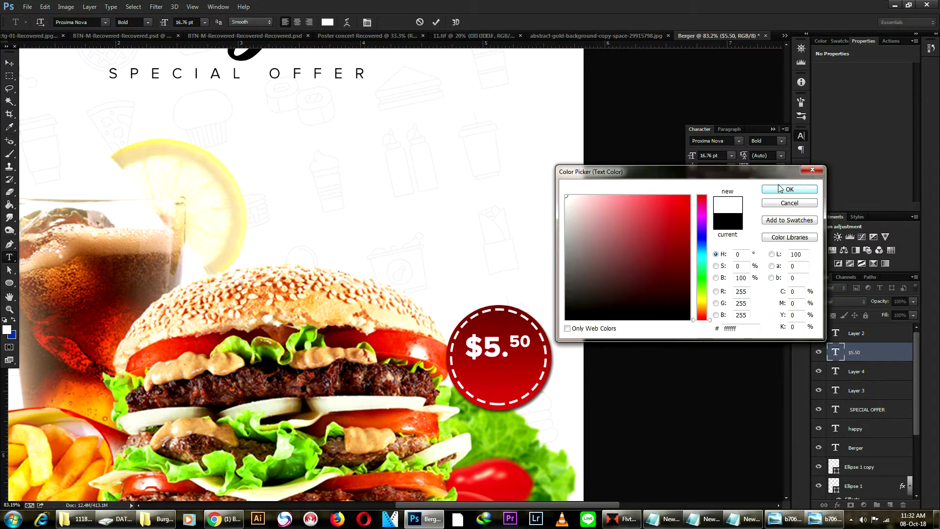
left_click(782, 189)
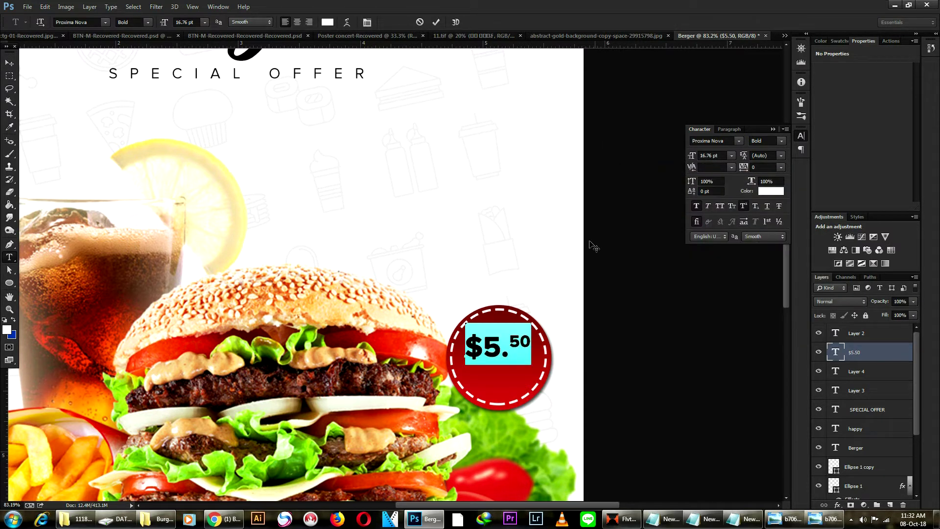
left_click(148, 22)
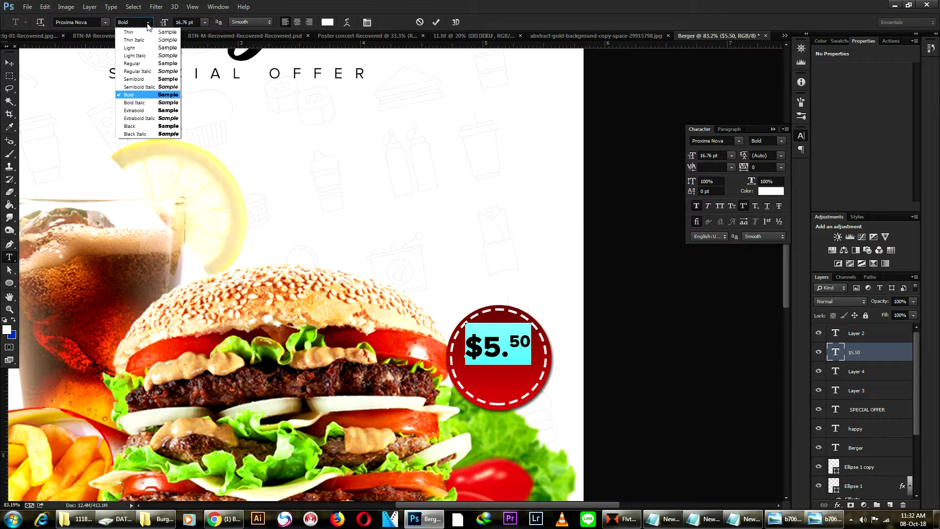
left_click(154, 79)
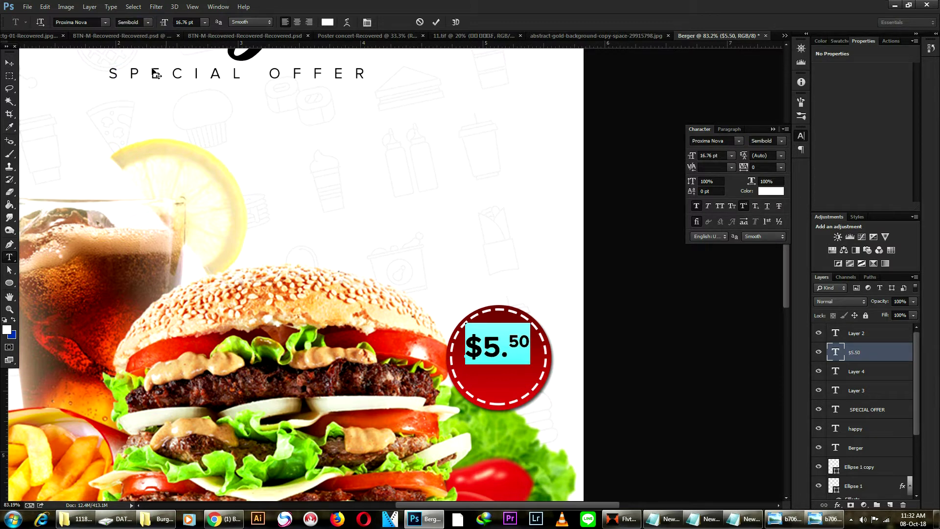
Duplicate the $5.50 price just below the original.
left_click(9, 63)
scroll(586, 367, "up", 4)
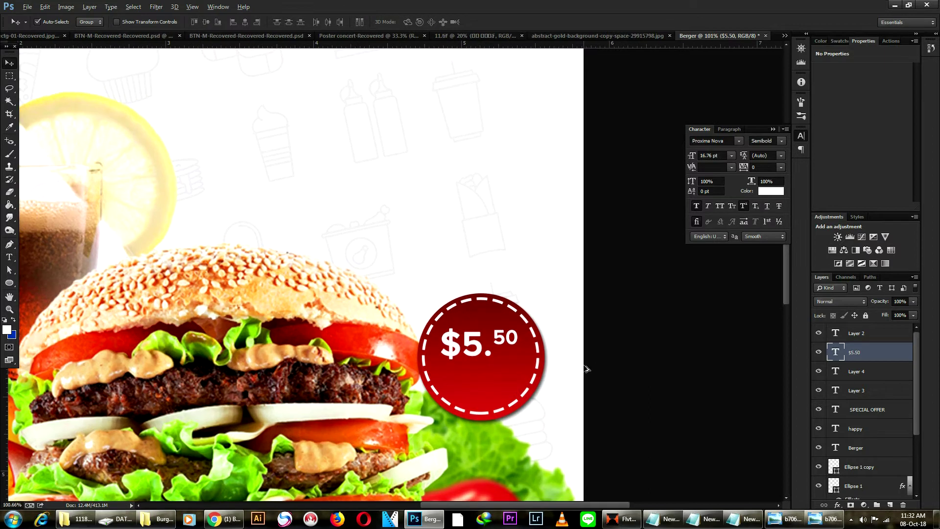
scroll(491, 363, "up", 1)
scroll(487, 355, "up", 1)
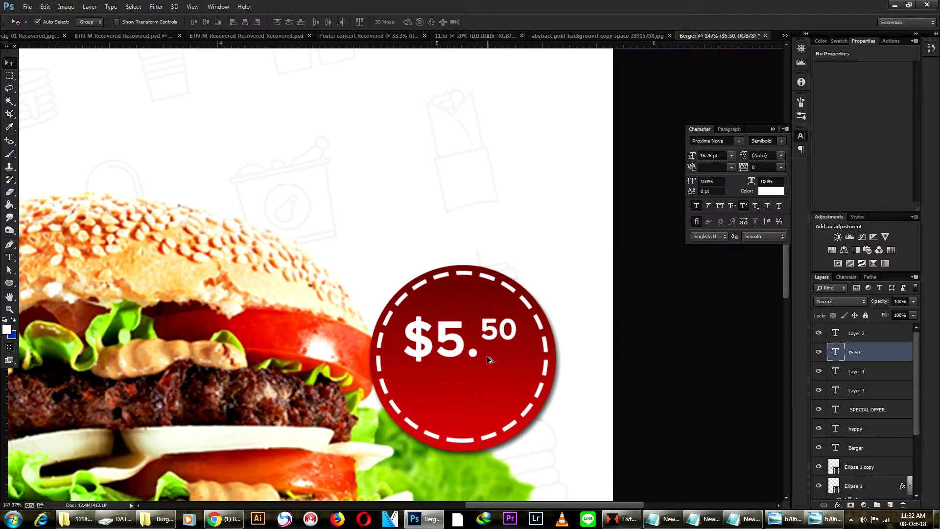
left_click_drag(473, 353, 454, 397)
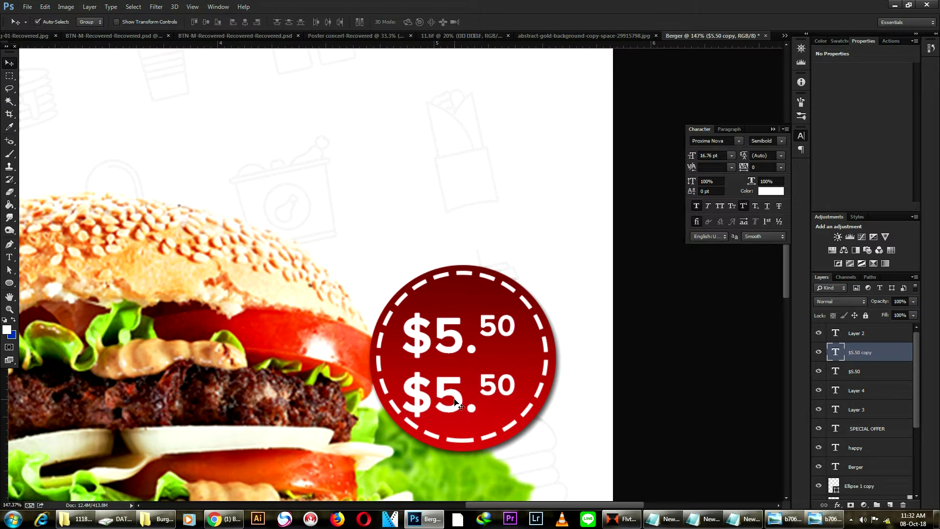
key("t")
Replace the lower copy's text with ONLY.
left_click(454, 398)
key("ctrl+a")
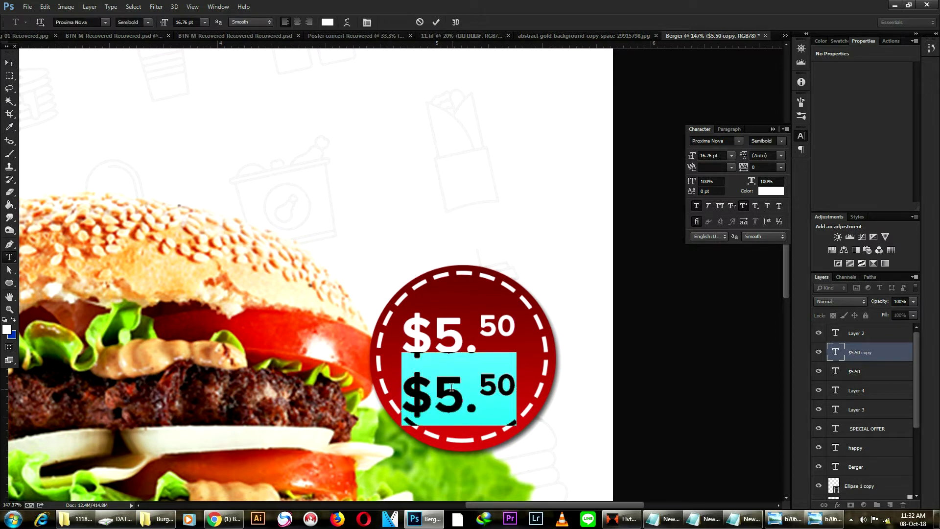
type("ថ្លៃ")
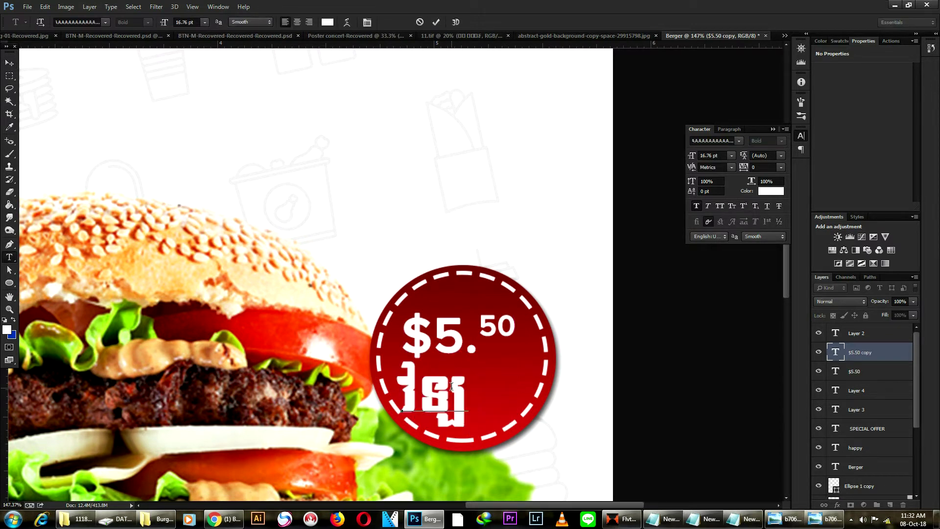
key("BackSpace")
key("BackSpace")
key("BackSpace")
key("BackSpace")
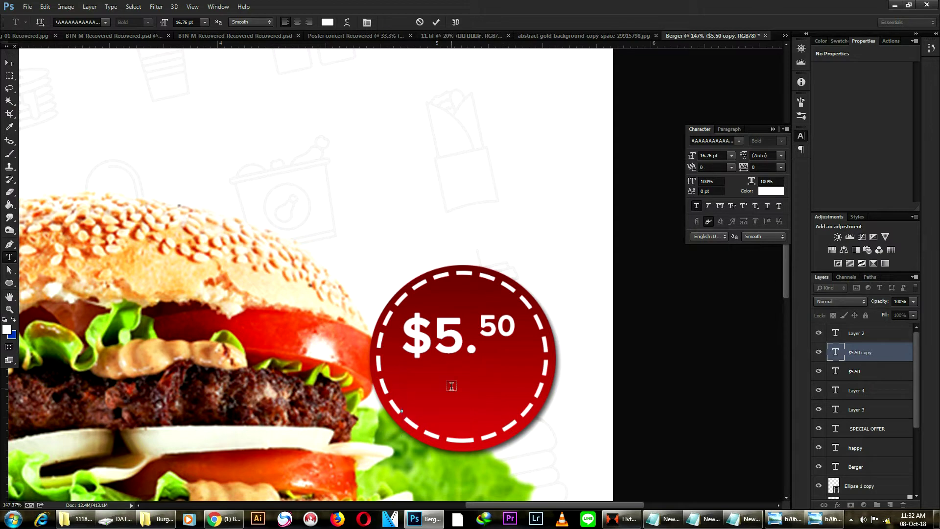
type("ONL")
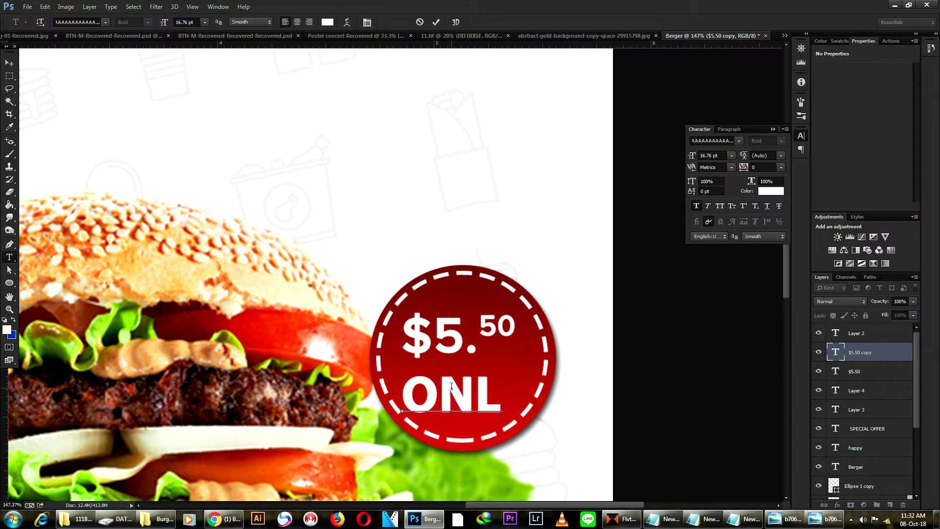
type("I")
key("BackSpace")
type("Y")
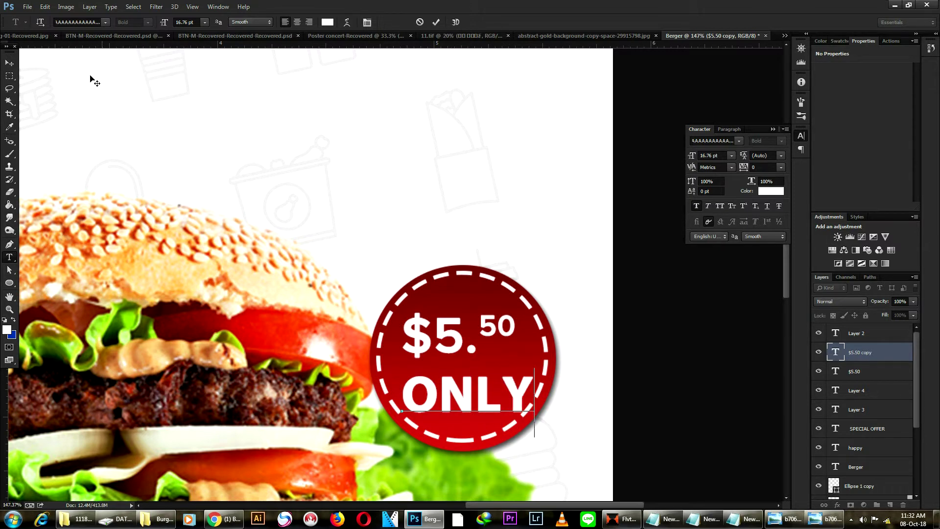
left_click(9, 63)
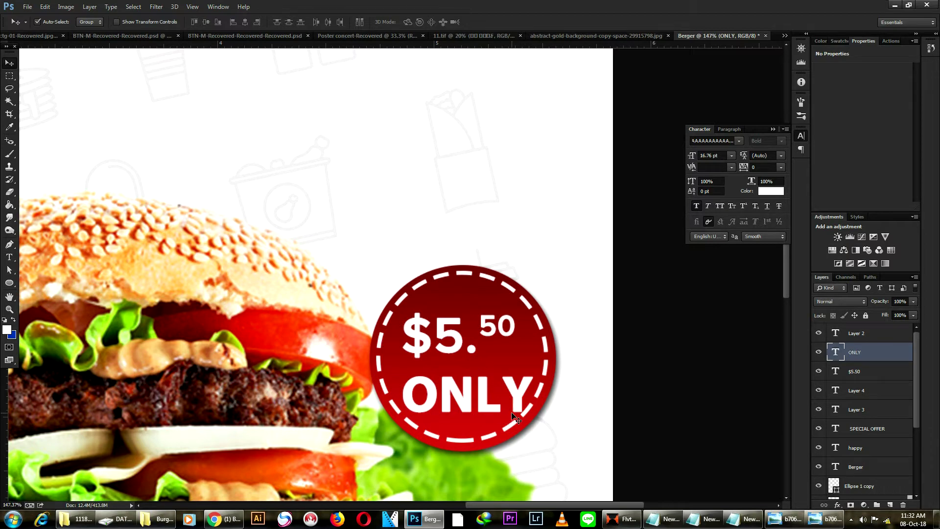
Shrink the ONLY text to about 92% and nudge it into place.
key("ctrl+t")
left_click_drag(535, 437, 529, 433)
key("Left")
key("Left")
key("Left")
key("Down")
key("Down")
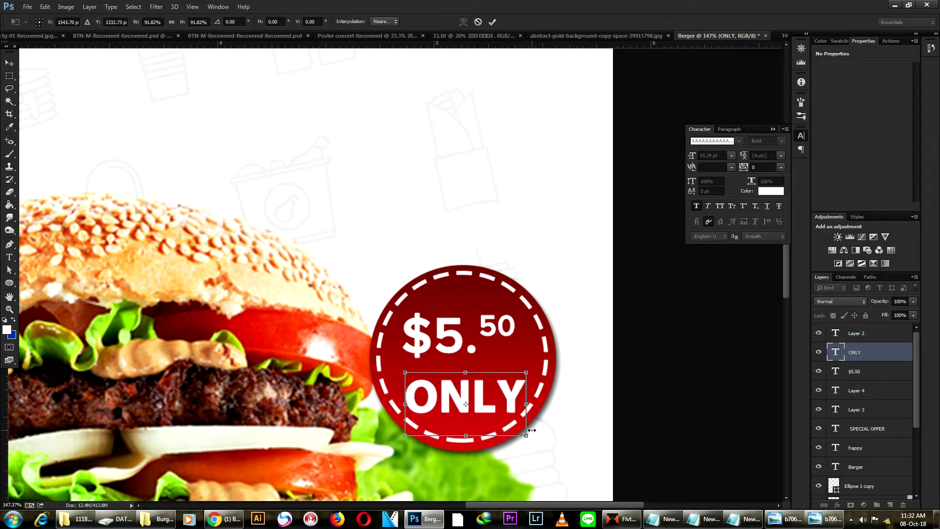
key("Return")
Drag the sale banners PNG from the Burger folder onto the poster.
scroll(514, 303, "down", 5)
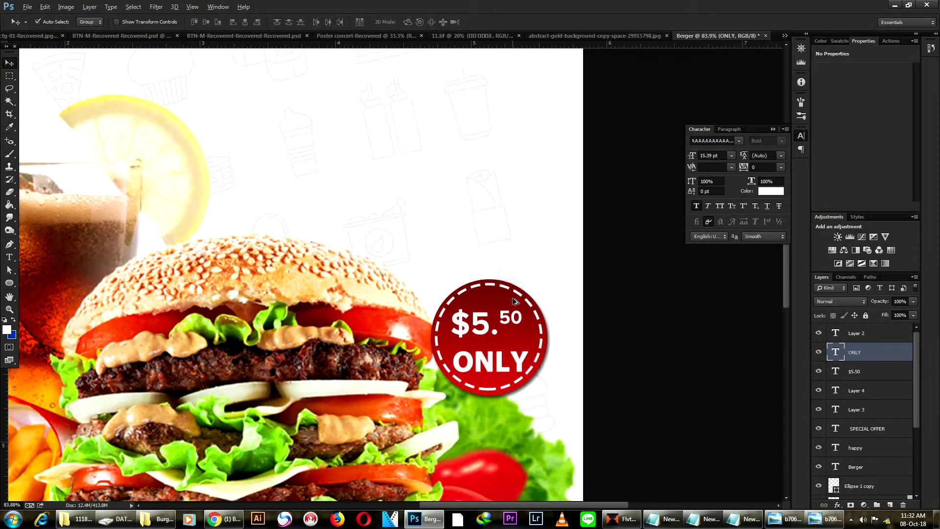
scroll(515, 304, "down", 2)
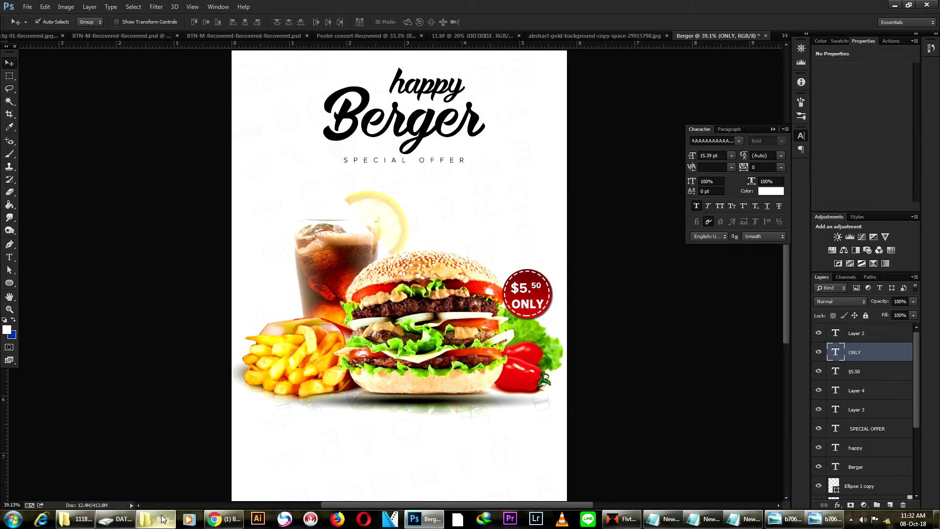
left_click(157, 519)
left_click_drag(330, 93, 263, 101)
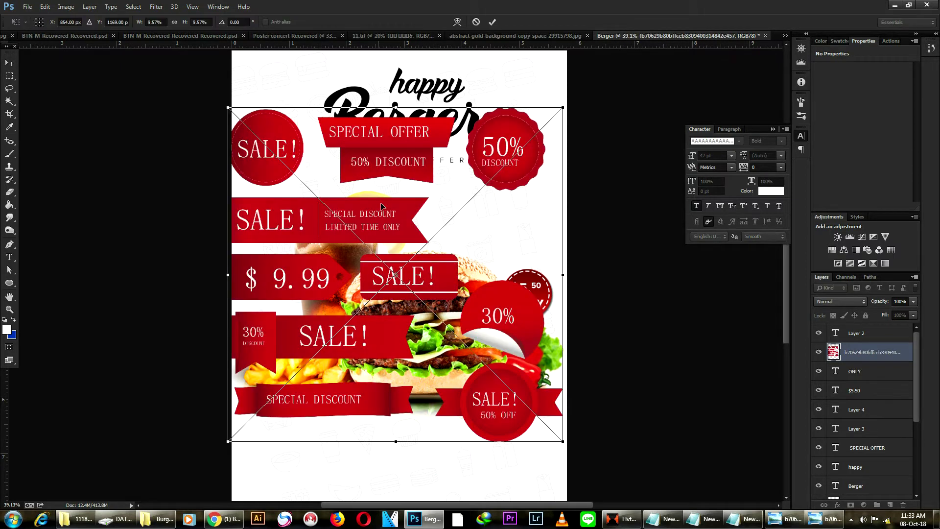
Place the banner sheet and copy the SPECIAL DISCOUNT ribbon onto its own layer.
left_click(492, 22)
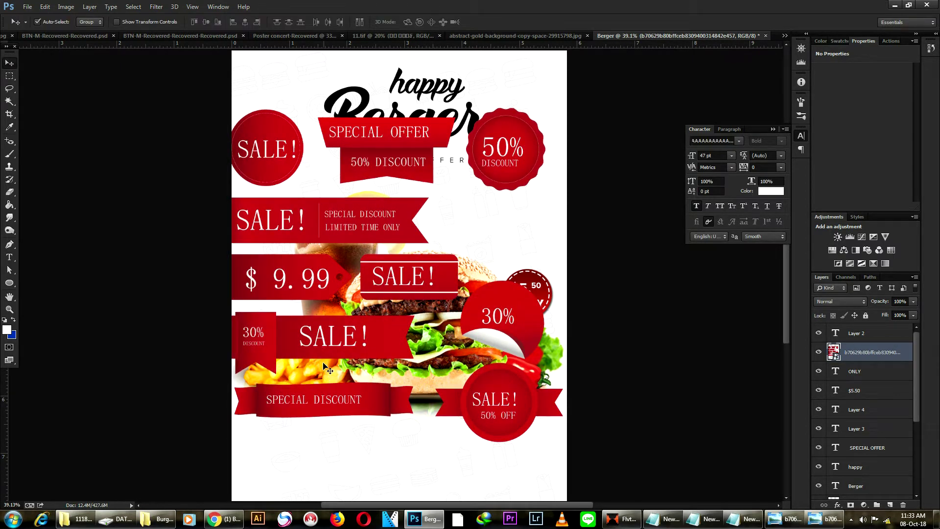
scroll(324, 373, "up", 2)
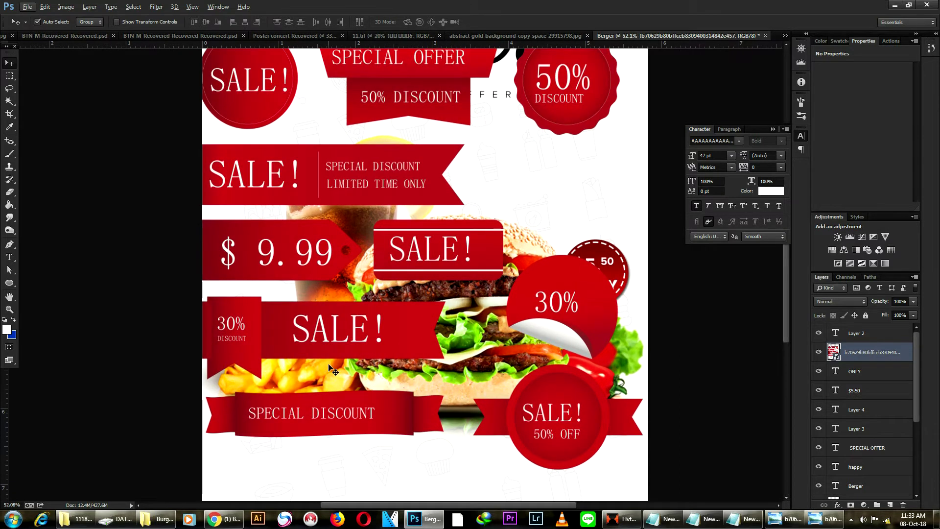
left_click_drag(323, 346, 353, 340)
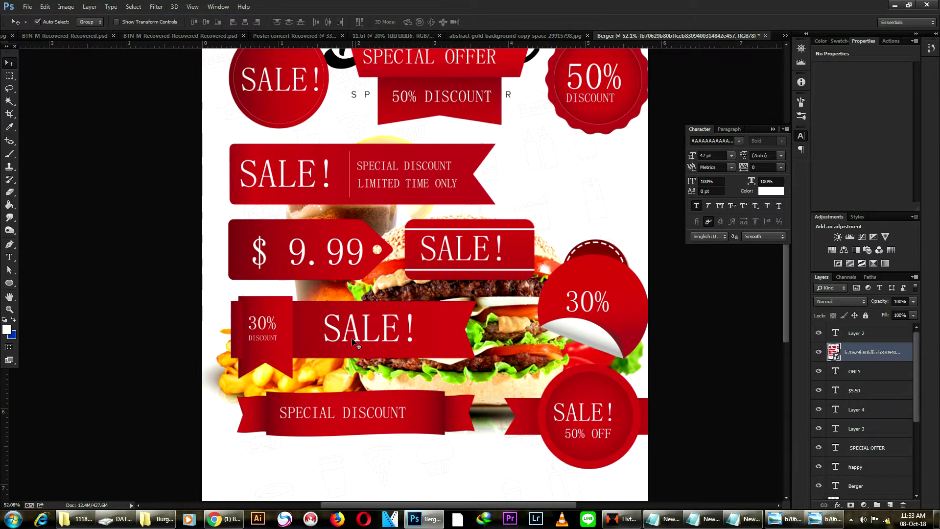
left_click(9, 75)
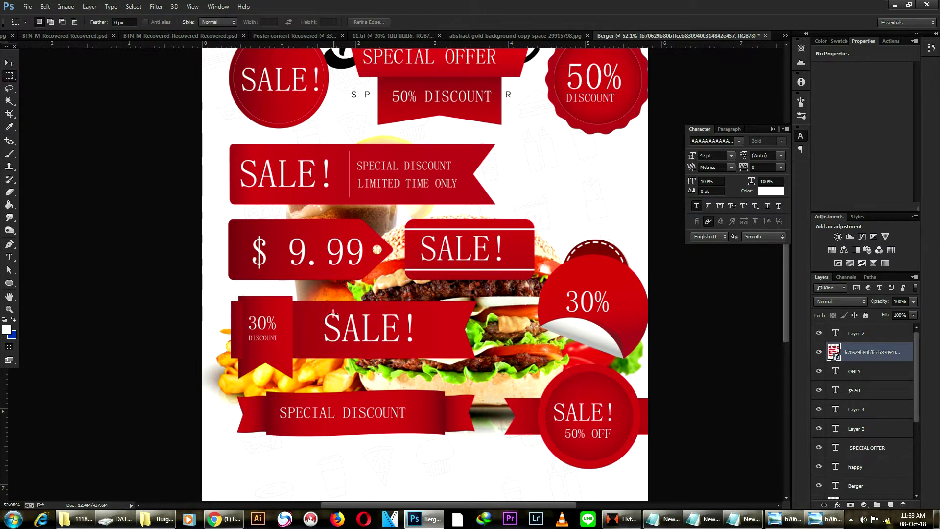
scroll(324, 297, "up", 1)
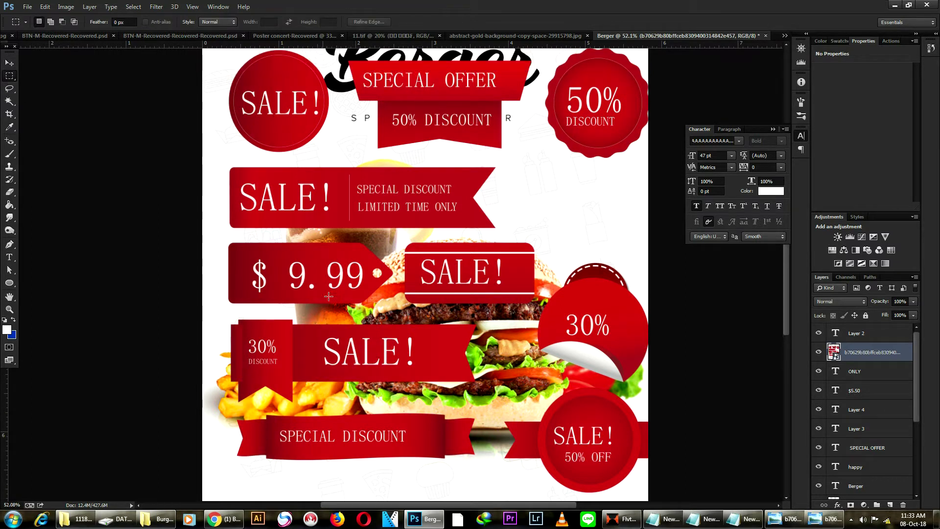
left_click_drag(349, 164, 520, 236)
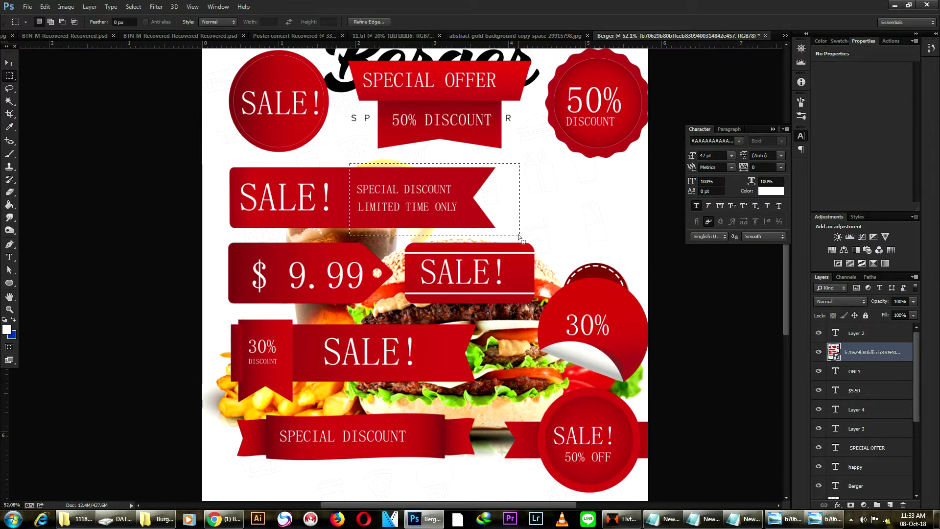
key("ctrl+j")
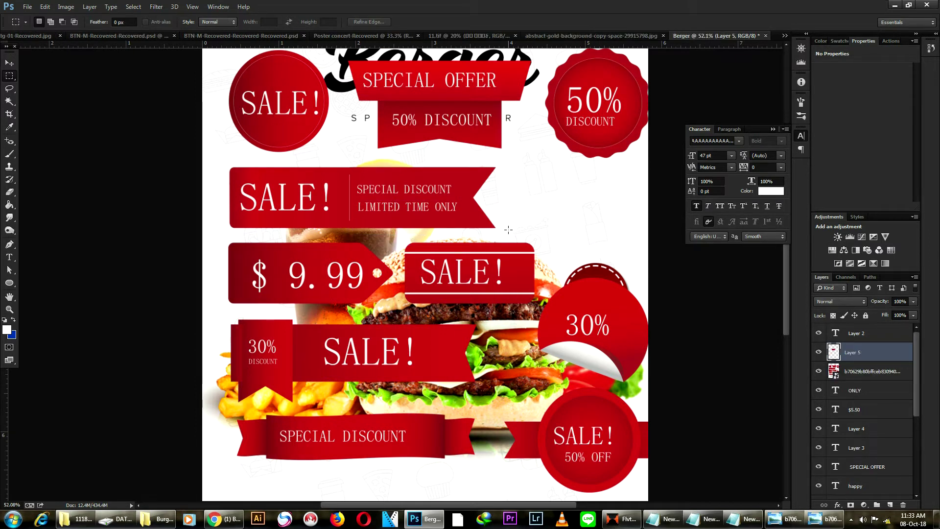
Delete the banner-sheet layer and select the ribbon's layer.
left_click(10, 64)
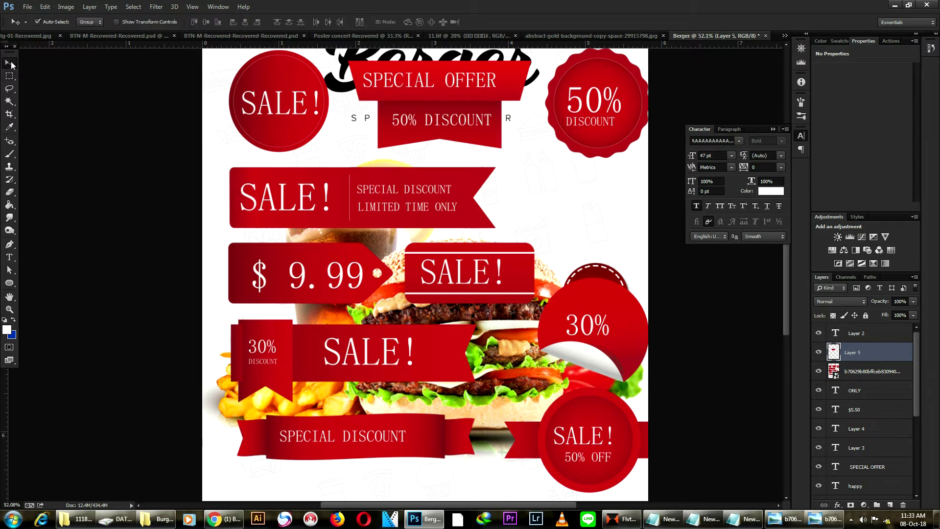
left_click_drag(459, 122, 447, 127)
key("Delete")
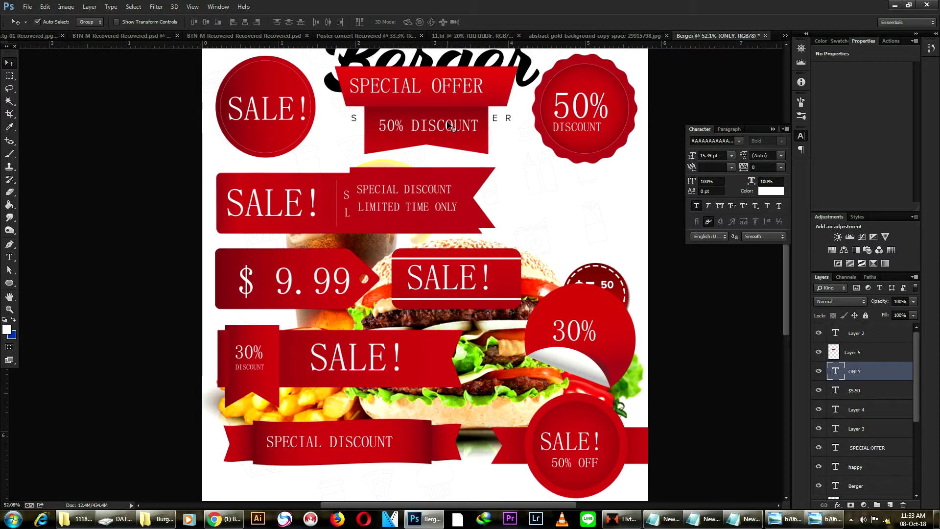
scroll(421, 191, "up", 3)
left_click(414, 268)
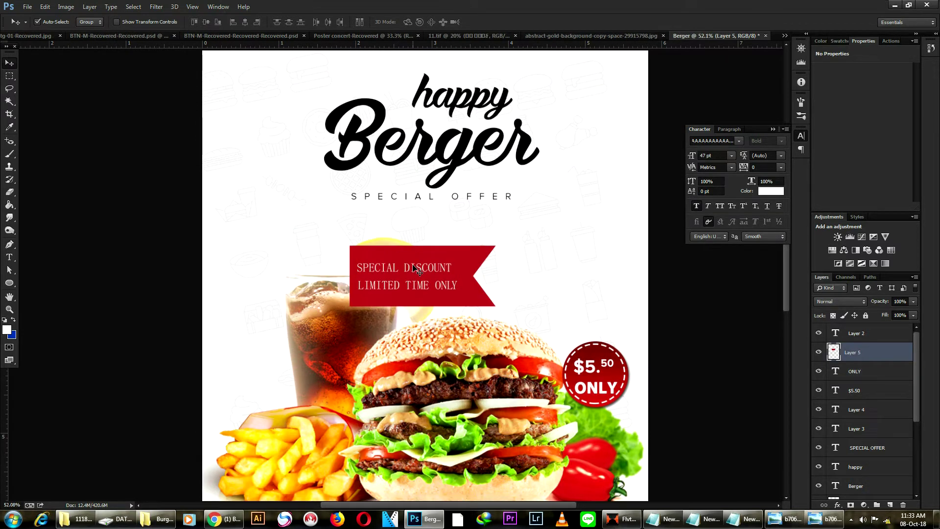
Rotate the ribbon 90° to hang vertically and move it to the poster's top-left edge.
key("ctrl+t")
left_click_drag(507, 248, 468, 311)
key("Return")
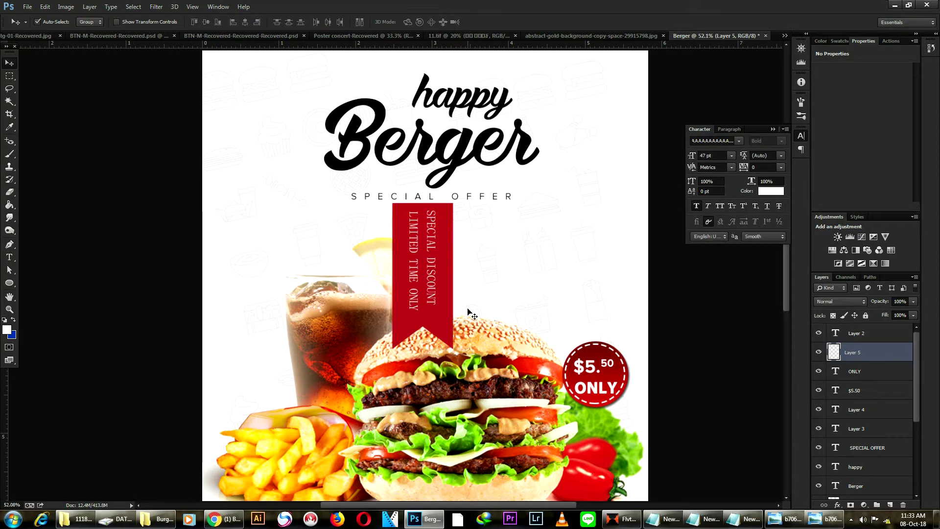
left_click_drag(421, 257, 257, 90)
scroll(402, 240, "down", 1)
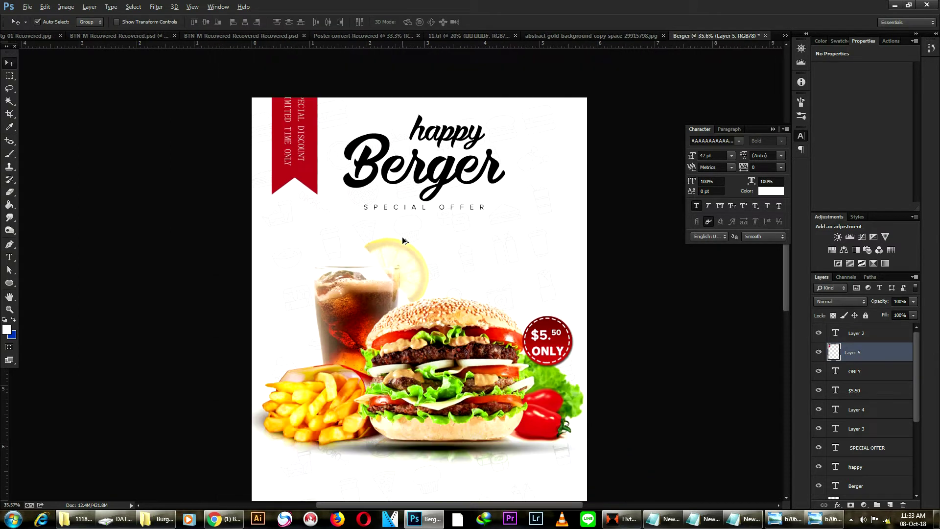
scroll(314, 268, "up", 3)
left_click_drag(313, 268, 303, 242)
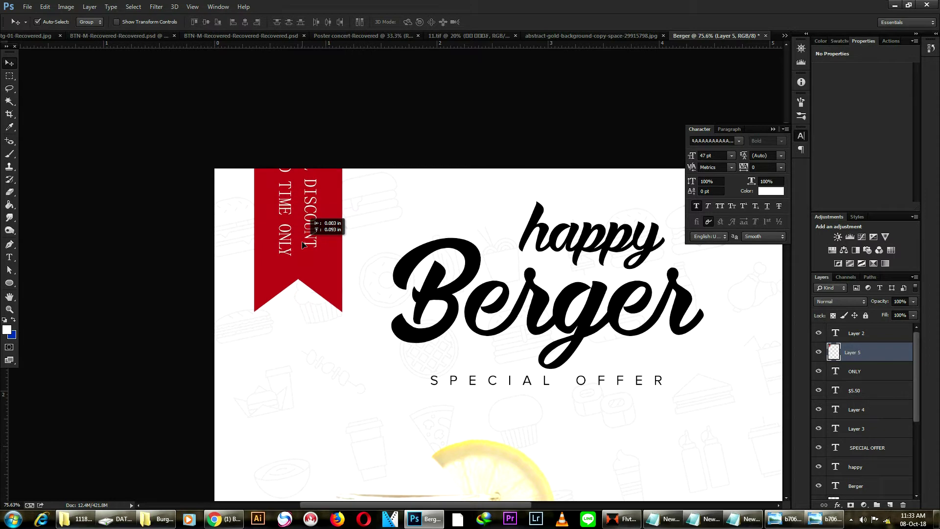
Erase the ribbon's printed wording with a Content-Aware fill.
left_click(9, 76)
left_click_drag(275, 180, 326, 260)
left_click_drag(268, 169, 331, 257)
left_click(45, 7)
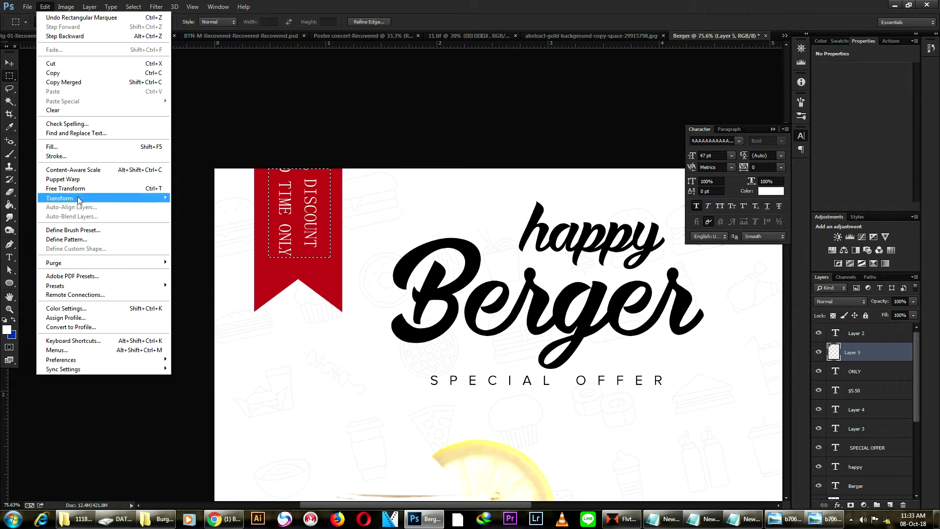
left_click(63, 146)
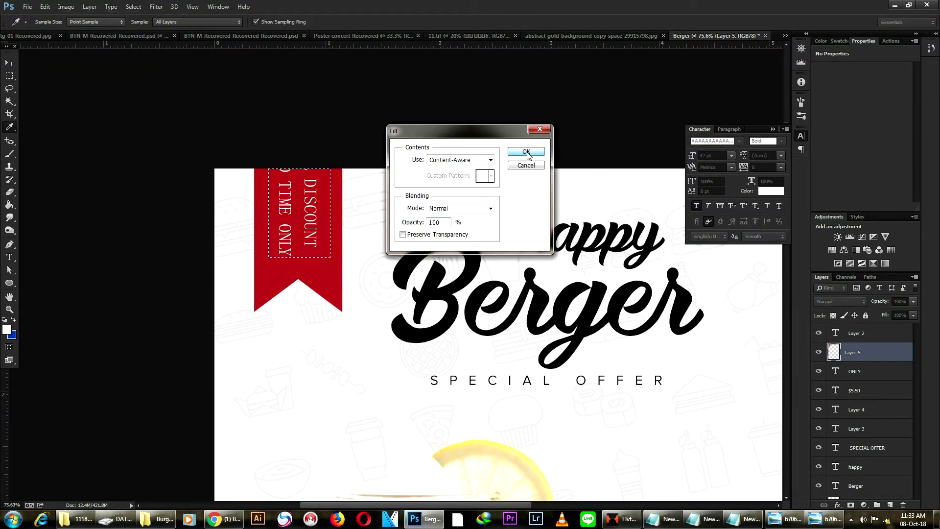
left_click(528, 153)
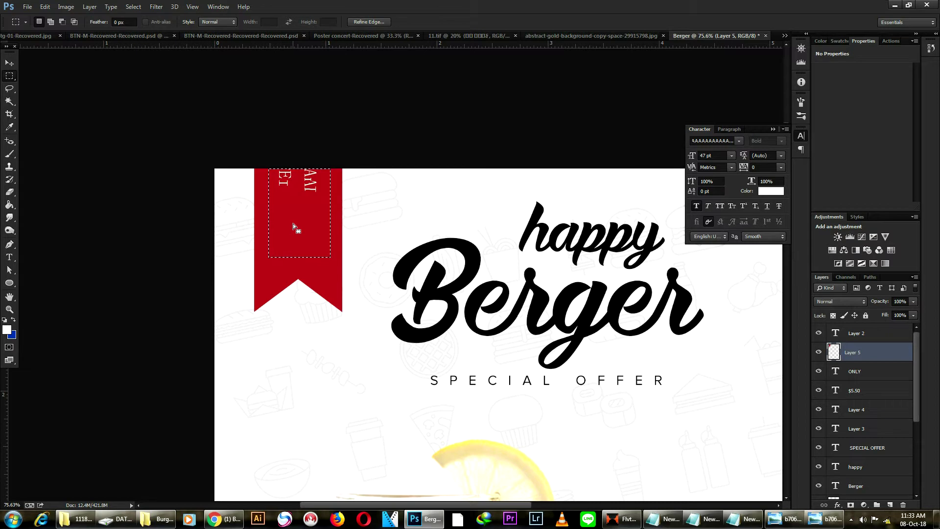
Fine-tune the red ribbon's vertical position at the top-left corner.
left_click(15, 65)
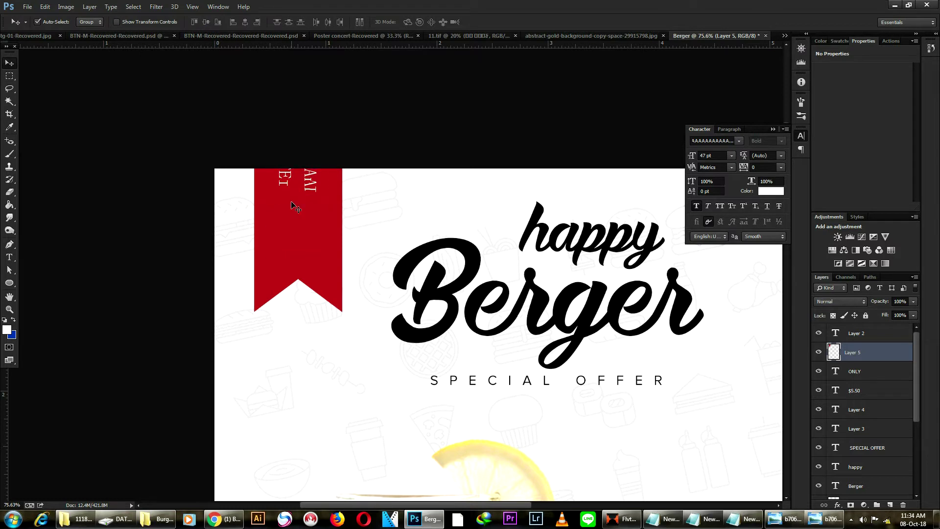
left_click_drag(326, 234, 326, 221)
left_click_drag(322, 209, 326, 218)
scroll(380, 206, "down", 4)
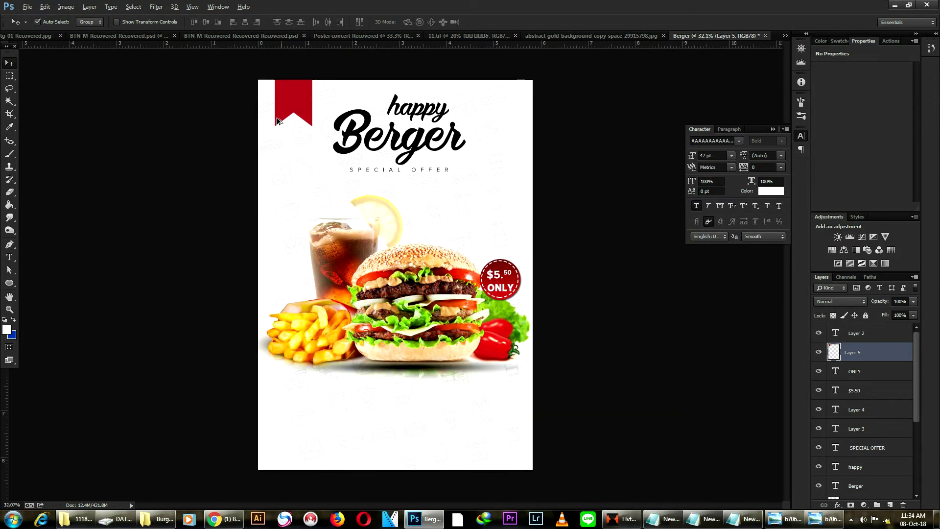
Narrow the red ribbon slightly from its right side.
scroll(273, 84, "up", 3)
scroll(272, 105, "up", 2)
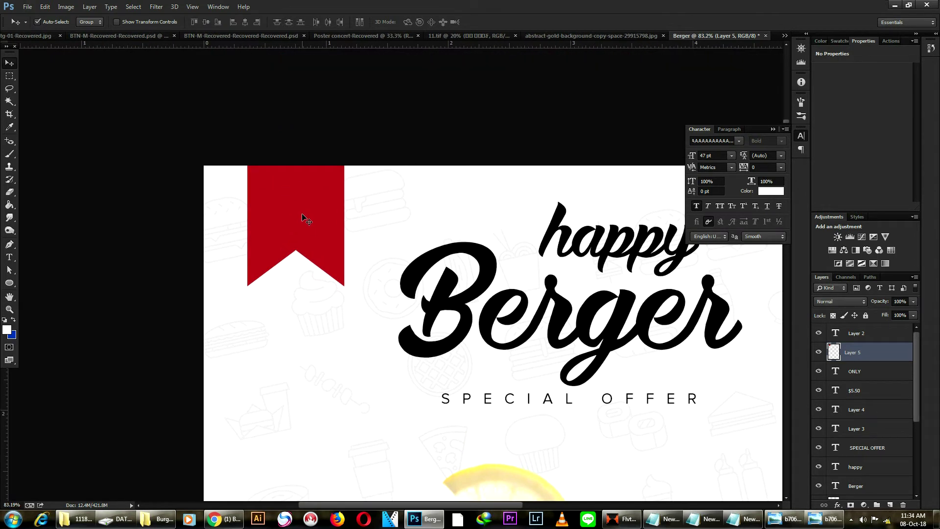
key("ctrl+t")
left_click_drag(345, 174, 340, 174)
key("Return")
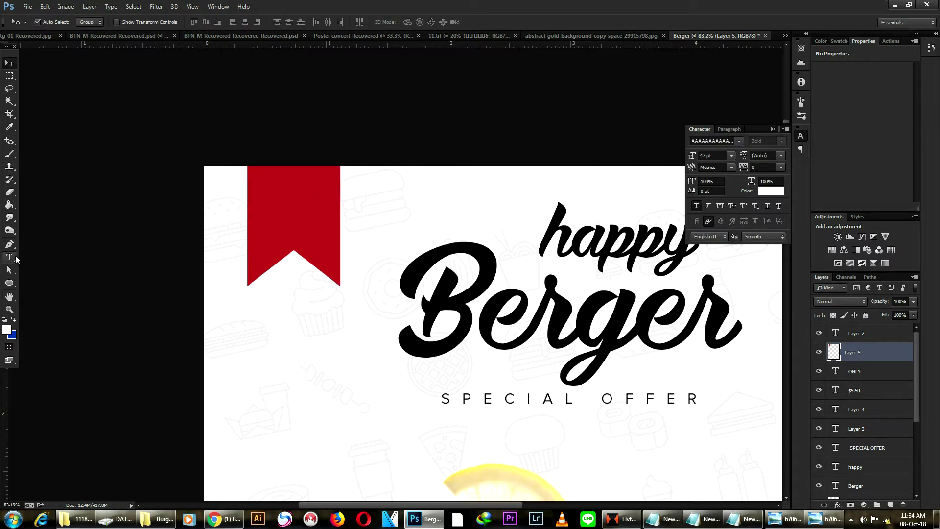
Add a new text layer on the poster with a placeholder 5.
left_click(9, 258)
left_click(360, 363)
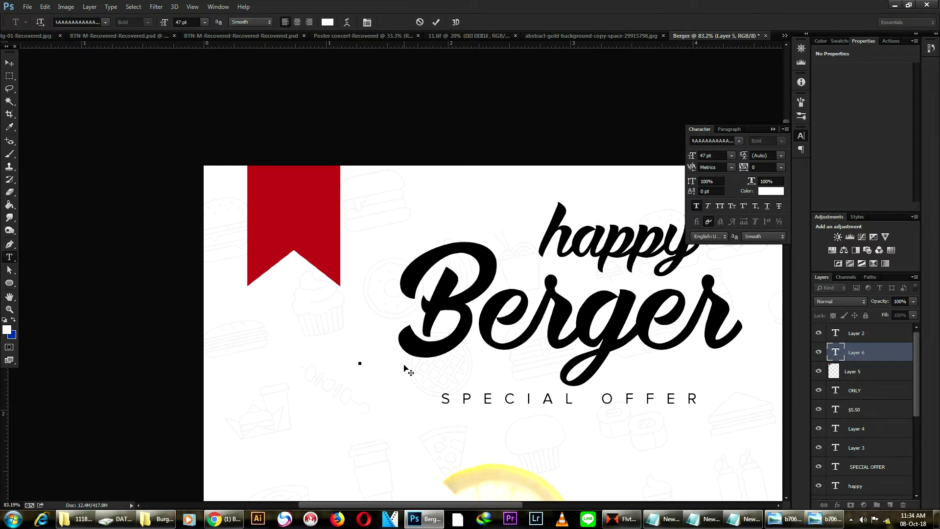
type("5")
Open New Text Document.txt in Notepad and select the FREE DELIVERY line.
left_click(156, 520)
double_click(381, 118)
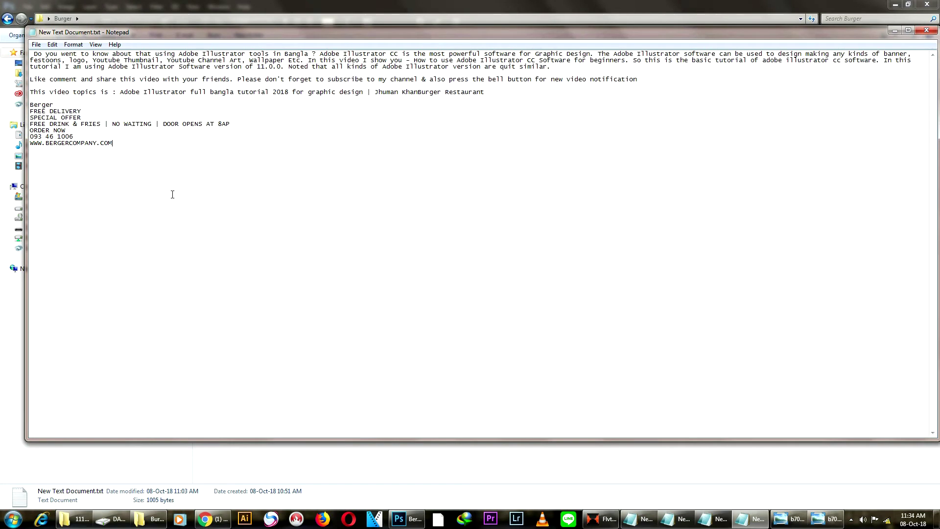
left_click_drag(82, 108, 22, 114)
key("ctrl+c")
Paste FREE DELIVERY, reduce its font size, and move and scale it onto the red ribbon.
left_click(416, 518)
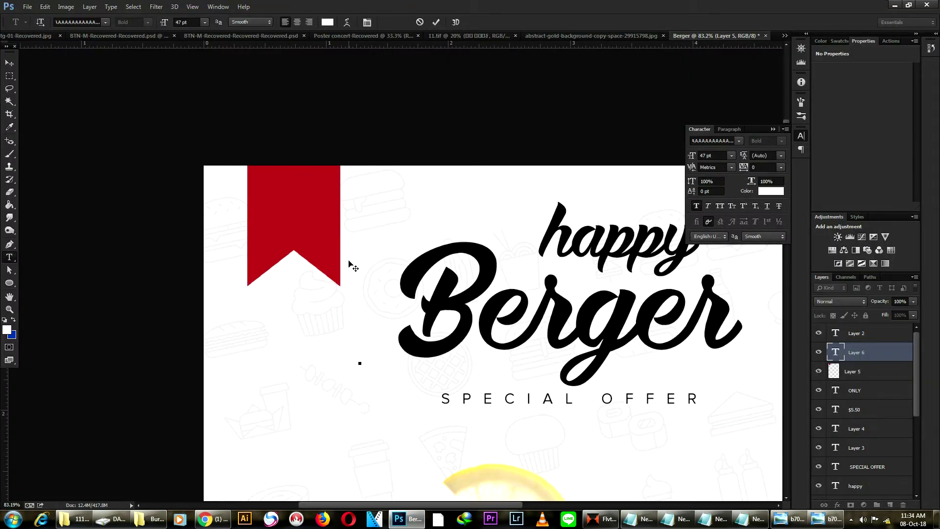
key("ctrl+v")
key("ctrl")
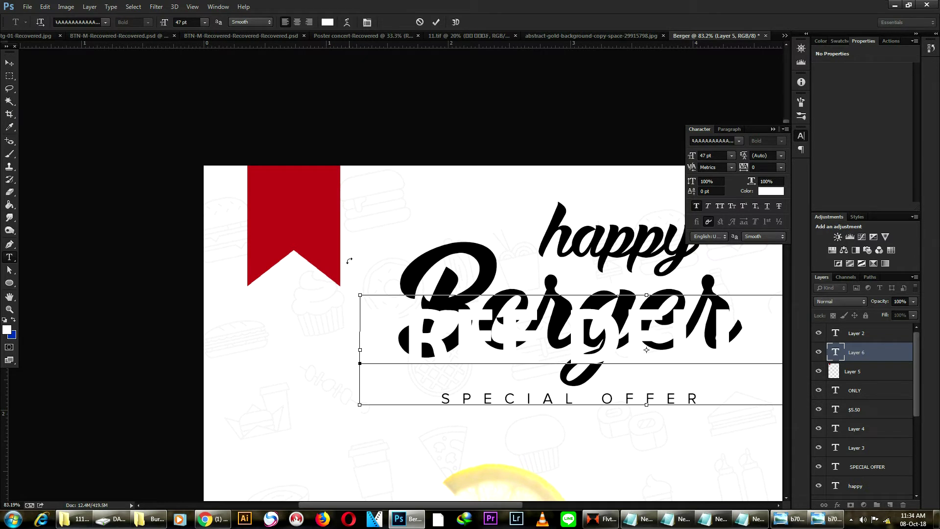
key("ctrl+a")
left_click(189, 22)
scroll(189, 23, "down", 15)
scroll(188, 23, "down", 4)
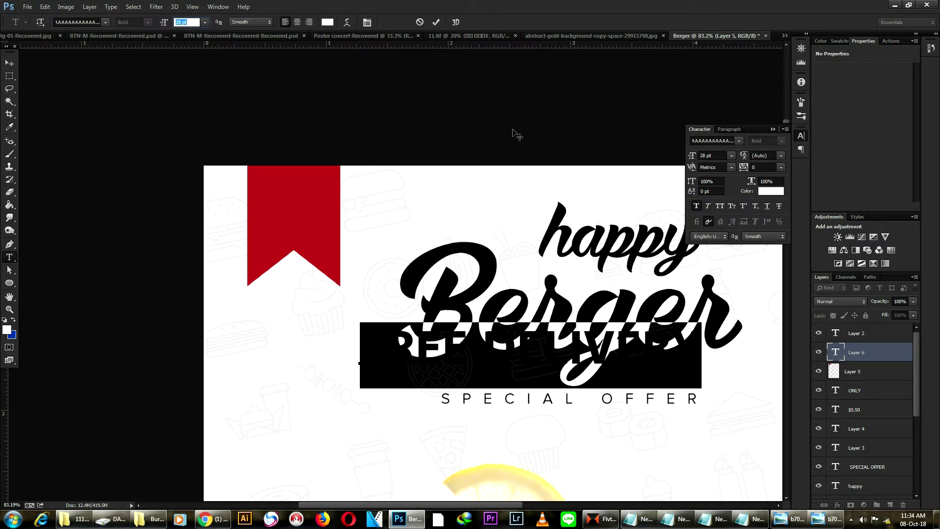
left_click(9, 62)
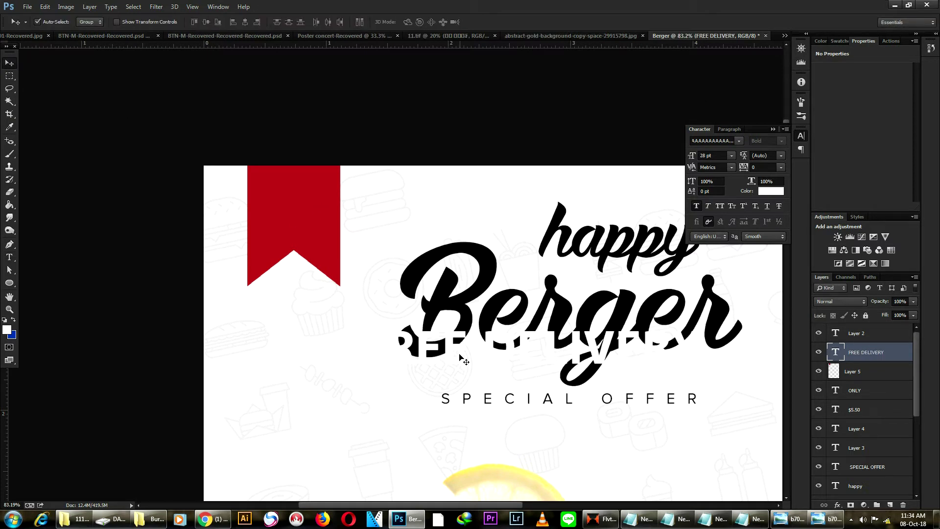
left_click_drag(456, 361, 346, 214)
key("ctrl+t")
left_click_drag(588, 248, 496, 251)
left_click_drag(322, 211, 324, 207)
key("Return")
Delete DELIVERY from the pasted line so it reads only FREE.
key("t")
left_click_drag(491, 215, 334, 206)
key("ctrl+c")
key("BackSpace")
left_click(9, 62)
Add DELIVERY as its own 8 pt text layer, scaled and aligned under FREE.
key("t")
left_click(233, 324)
key("ctrl+v")
key("ctrl+a")
left_click(187, 22)
scroll(187, 22, "down", 20)
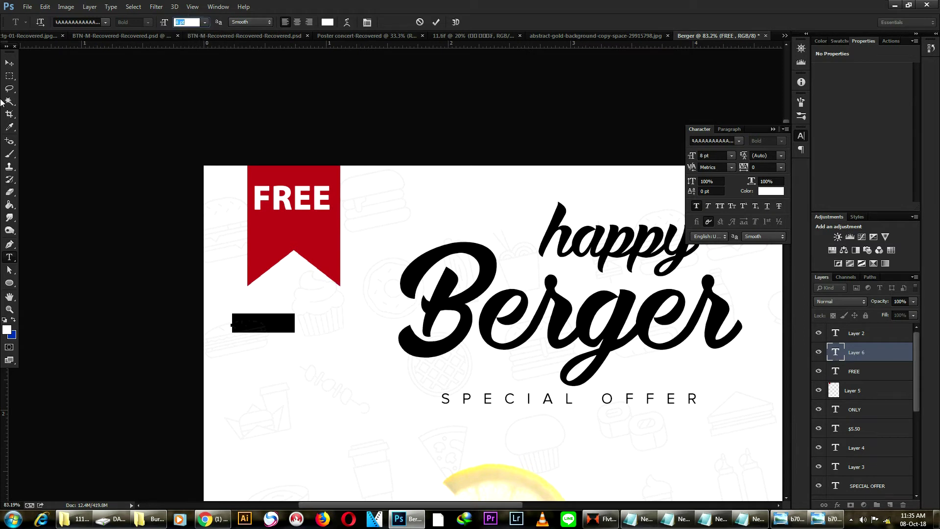
key("ctrl+Return")
left_click_drag(243, 326, 277, 235)
scroll(276, 233, "up", 3)
key("ctrl+t")
left_click_drag(384, 260, 374, 257)
key("Return")
left_click_drag(298, 244, 276, 231)
Widen DELIVERY's letter spacing to 47.
key("t")
double_click(307, 230)
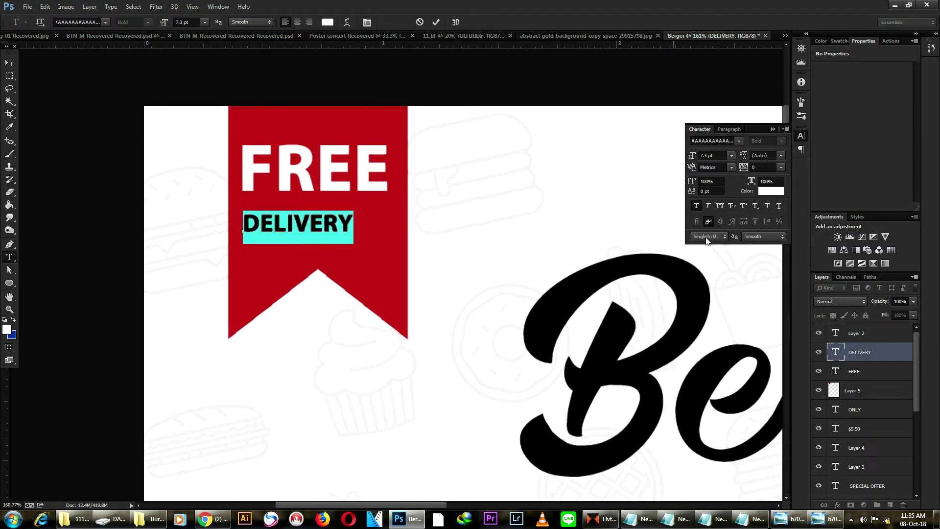
left_click_drag(744, 168, 759, 176)
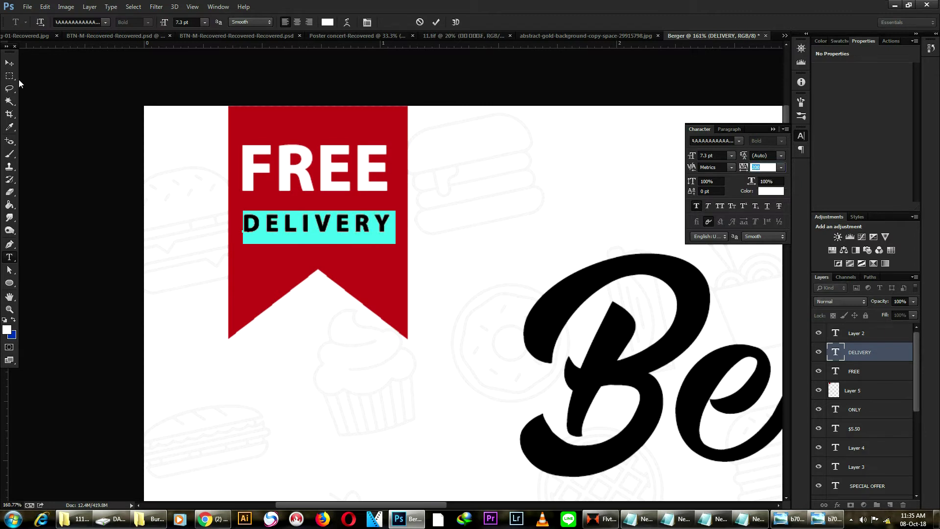
left_click(10, 63)
scroll(382, 224, "down", 6)
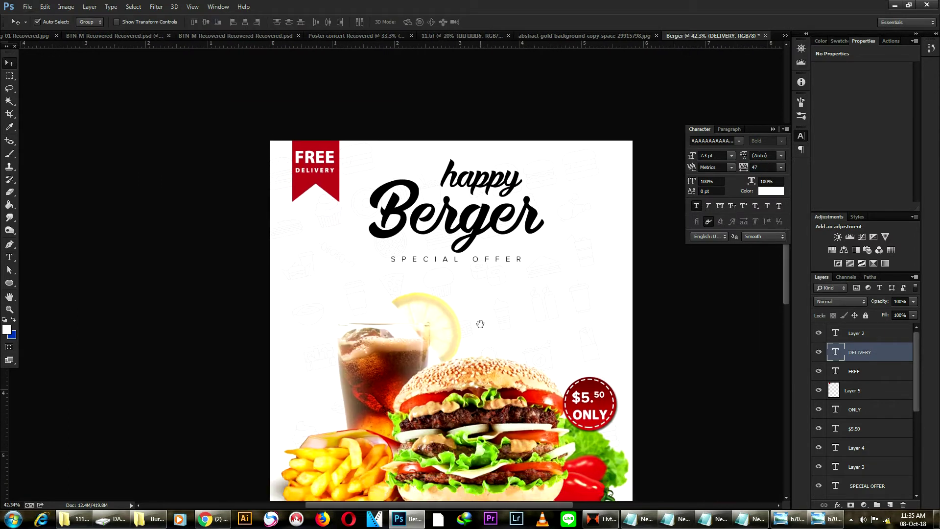
Give the red ribbon layer a drop shadow with adjusted distance and size.
left_click(324, 169)
left_click(838, 505)
left_click(861, 500)
left_click_drag(725, 293, 726, 314)
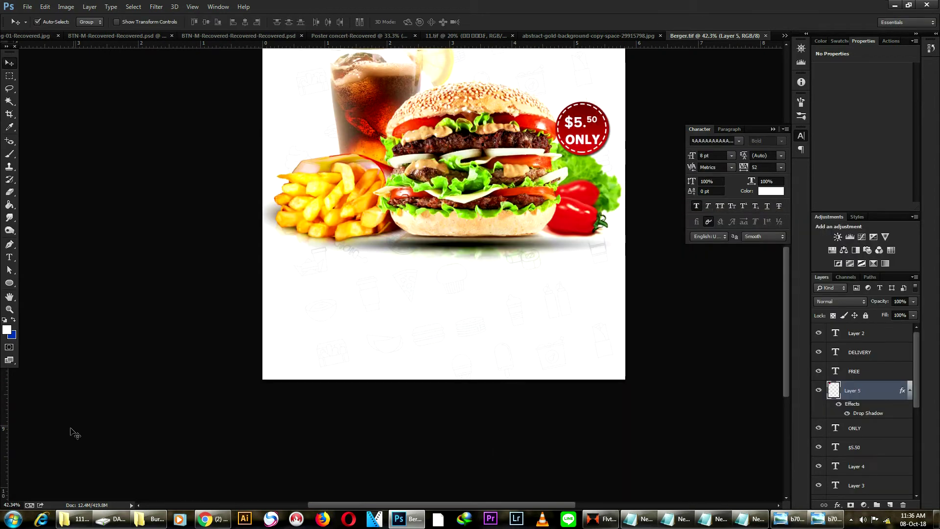
Draw a wide dark-red rounded rectangle bar at the poster's bottom-left edge.
left_click(10, 282)
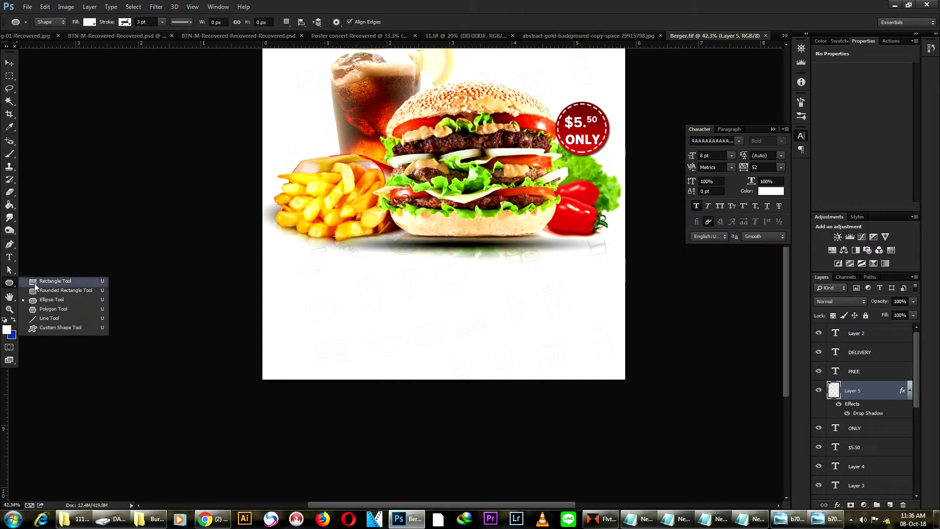
left_click(65, 290)
left_click_drag(221, 335, 374, 374)
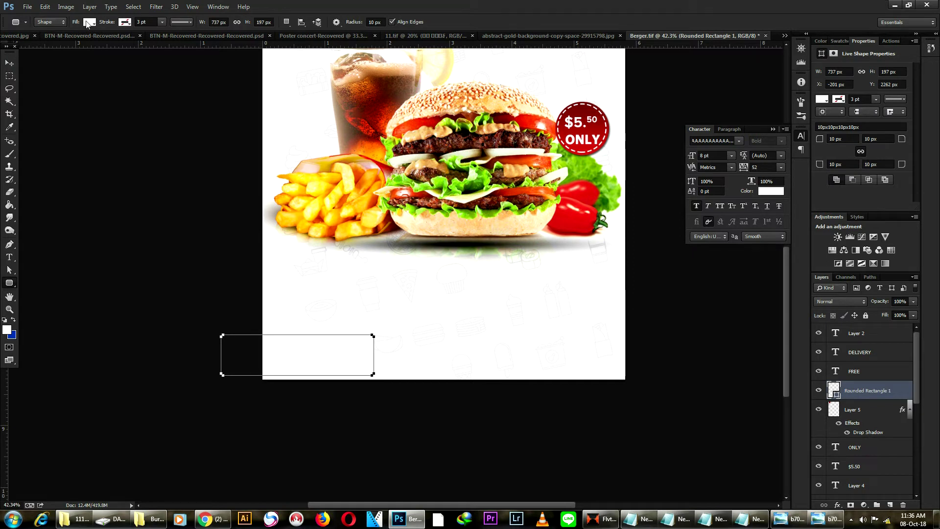
left_click(88, 23)
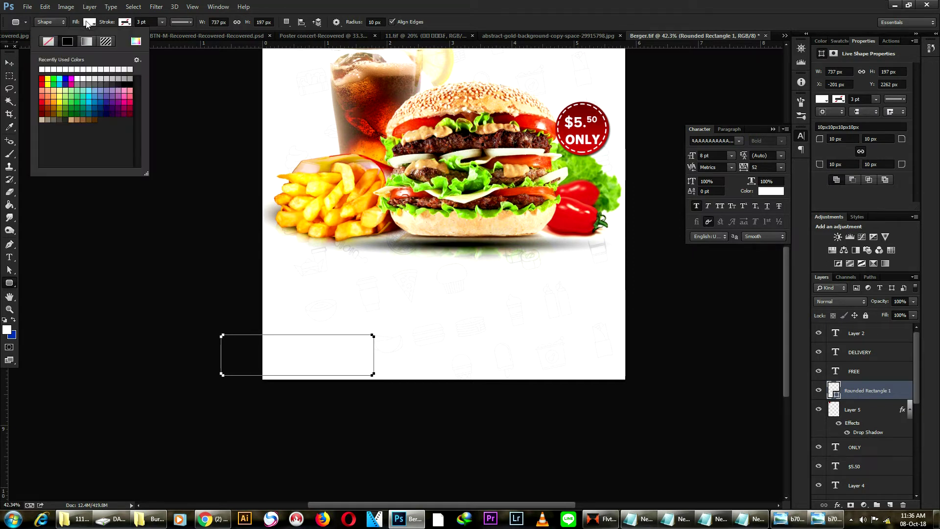
left_click(42, 102)
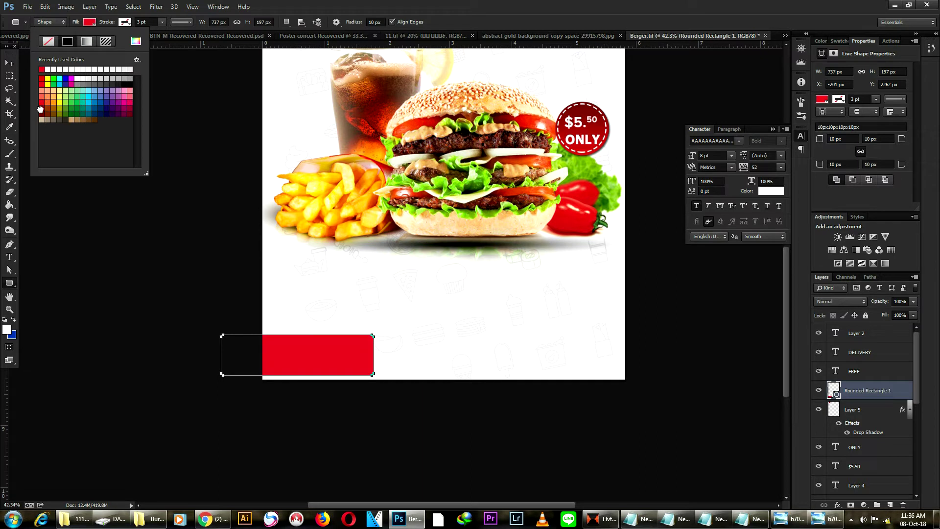
left_click(42, 108)
left_click(9, 63)
left_click_drag(345, 366, 420, 291)
scroll(336, 419, "down", 3)
scroll(336, 418, "up", 7)
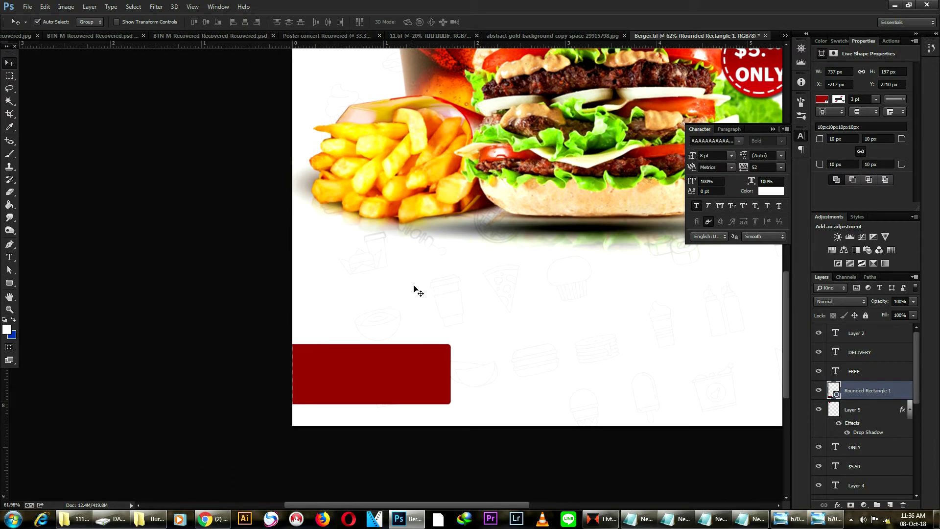
Type ORDER NOW in near-black and place it on the red bar.
key("t")
left_click(362, 299)
type("O")
key("ctrl+a")
left_click(770, 191)
left_click_drag(646, 261, 682, 318)
left_click(790, 189)
key("Right")
type("RDER NOW")
left_click(10, 63)
left_click_drag(433, 298, 385, 362)
Make ORDER NOW white with 0 letter spacing and enlarge it to fill the bar.
double_click(386, 363)
left_click(328, 22)
left_click(564, 195)
left_click(793, 182)
left_click(781, 167)
left_click(769, 248)
left_click(9, 63)
key("ctrl+t")
left_click_drag(374, 371, 425, 391)
key("Return")
Retype the duplicated line as the phone number with spaces, then fit the poster in view.
double_click(382, 385)
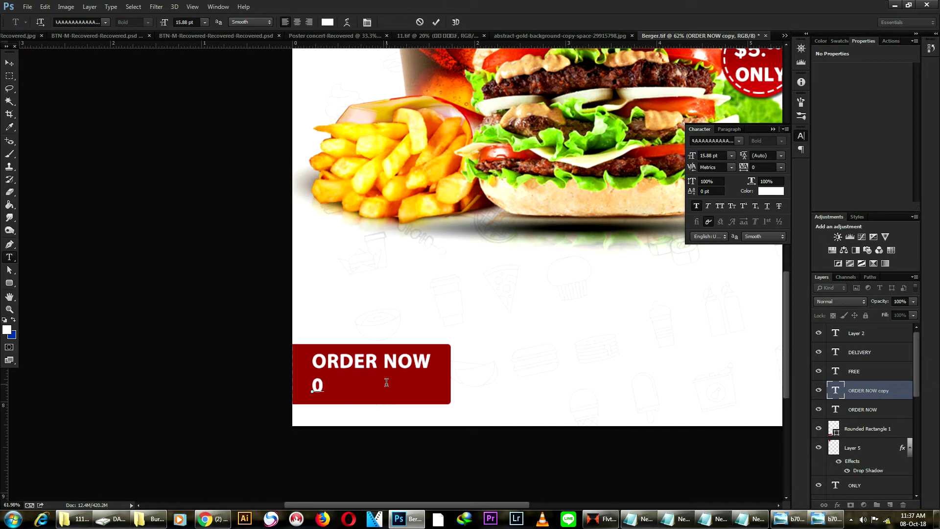
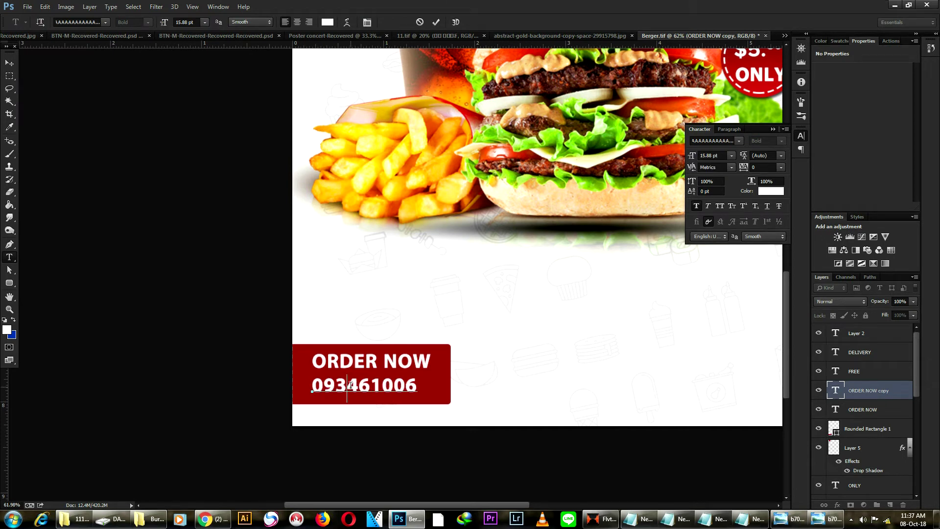
left_click(350, 385)
left_click(376, 385)
left_click(9, 63)
key("ctrl+0")
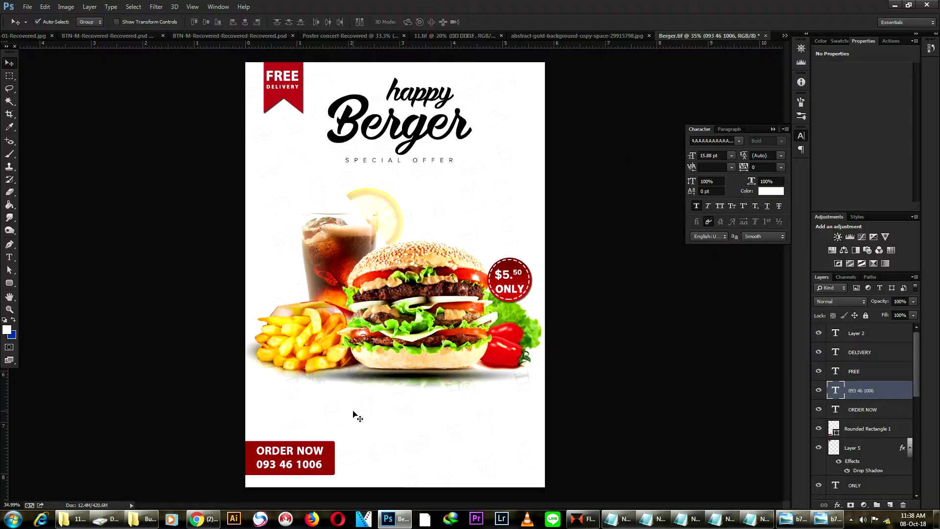
Paste the promo line in black (000000) below the burger and adjust its letter spacing.
left_click(9, 258)
left_click(299, 394)
key("ctrl+v")
key("ctrl+a")
left_click(325, 22)
type("000000")
key("Return")
left_click(757, 168)
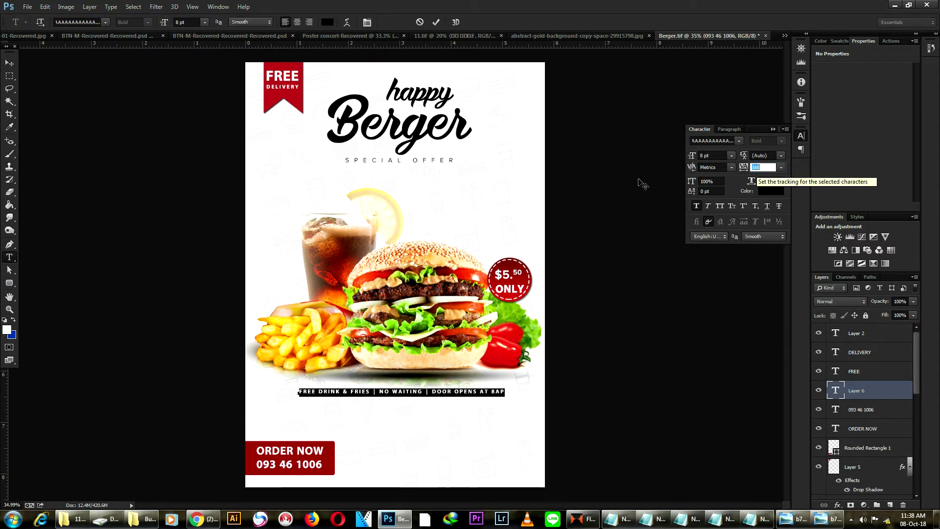
left_click(9, 62)
key("Left")
key("Left")
key("Left")
key("Left")
key("Left")
left_click_drag(394, 394, 393, 398)
key("Left")
key("Left")
key("Left")
key("Left")
key("Left")
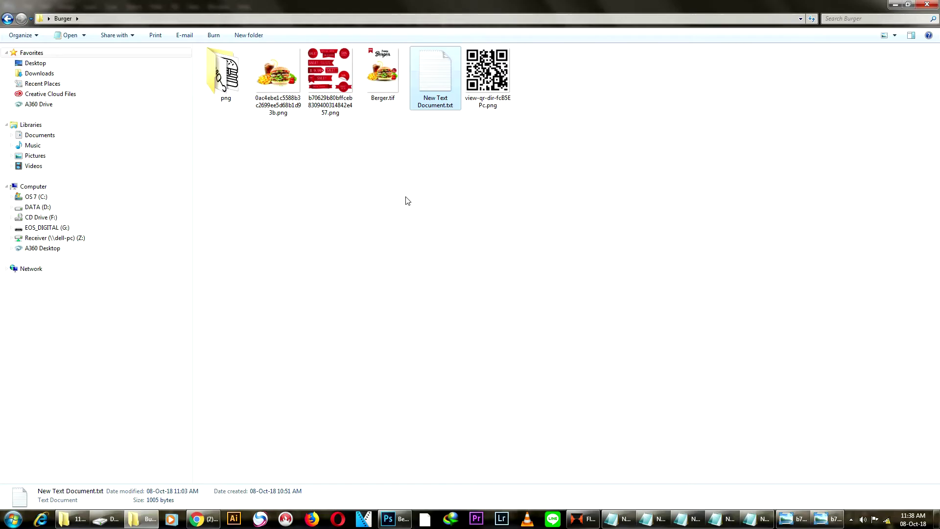
Place the QR code image, shrink it and position it near the bottom edge.
left_click_drag(485, 69, 491, 451)
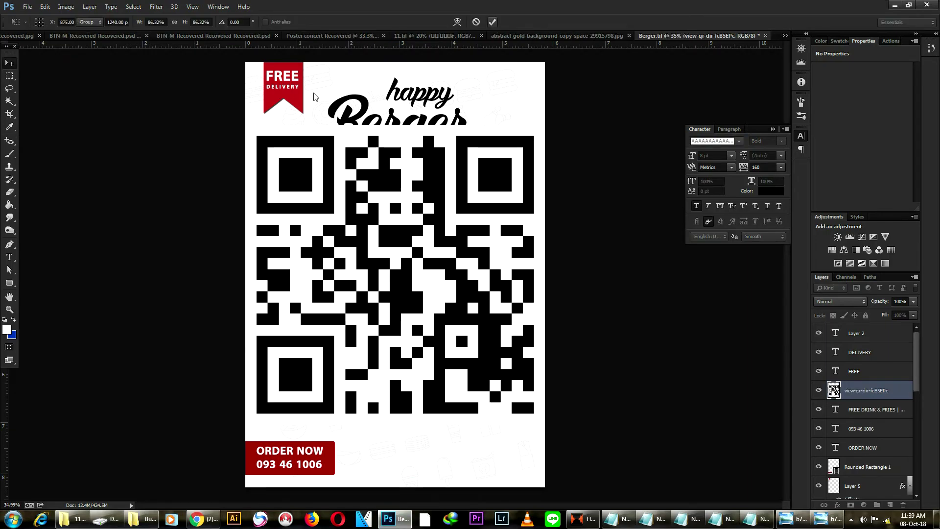
left_click_drag(246, 125, 514, 447)
scroll(517, 489, "up", 4)
key("Return")
left_click_drag(485, 410, 464, 449)
key("ctrl+t")
key("Return")
Add SIEM REAP CAMBODIA beside the QR code, then bring the Notepad poster copy forward.
left_click(9, 257)
left_click(502, 436)
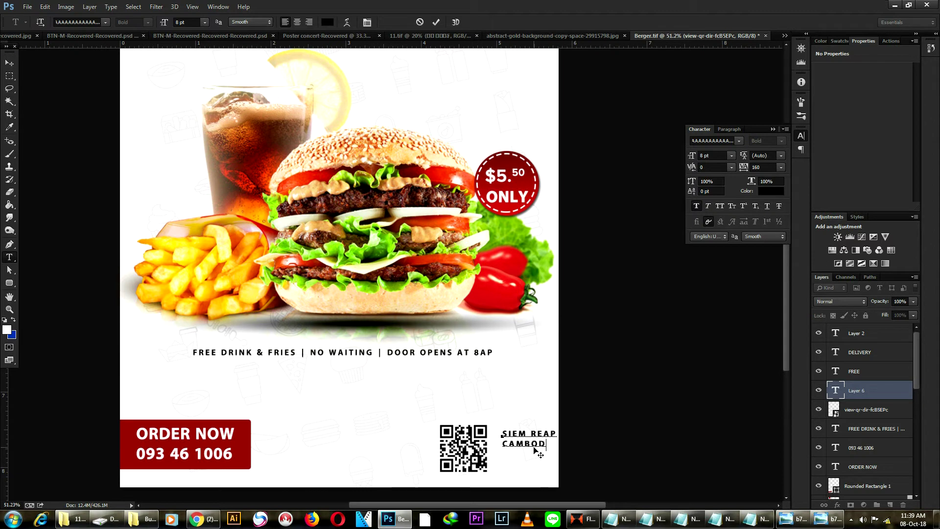
left_click(9, 62)
left_click_drag(525, 435, 520, 446)
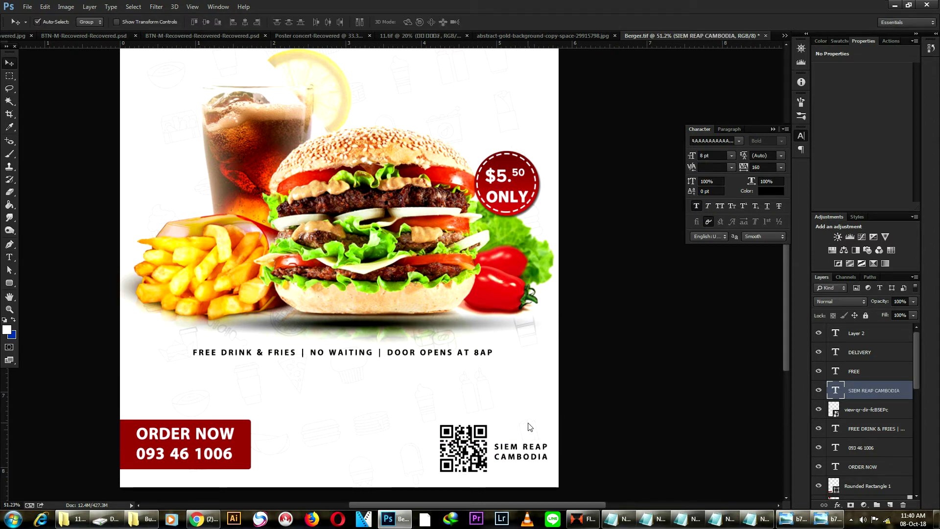
scroll(617, 417, "down", 1)
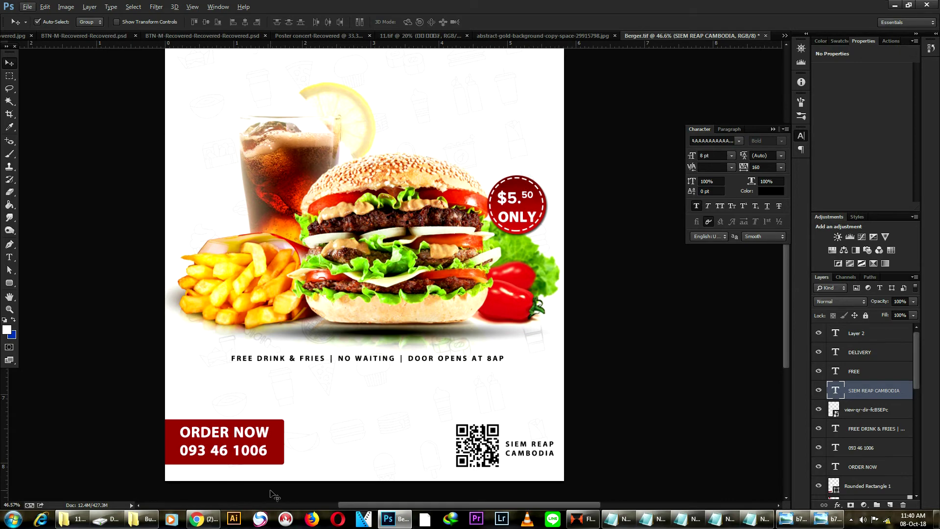
left_click(142, 519)
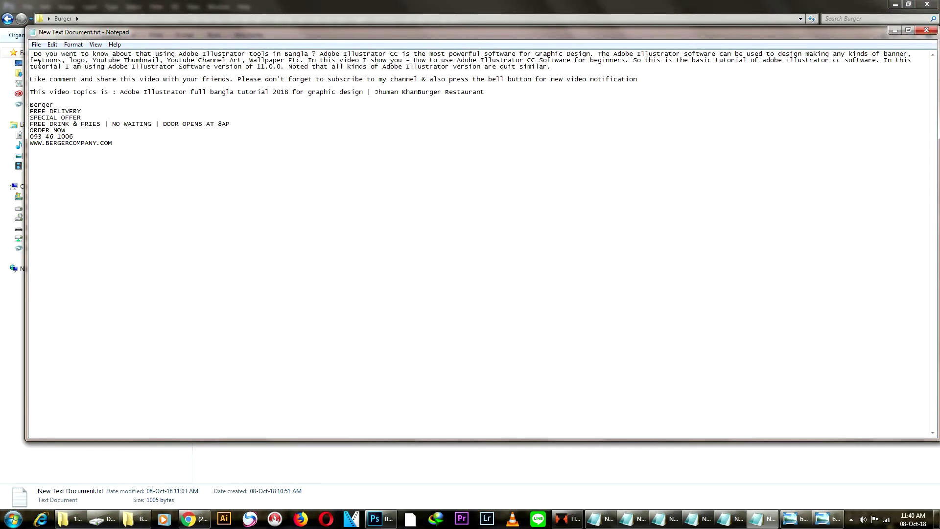
Select the description's opening sentences up to 'In this' and return to Photoshop.
left_click_drag(33, 53, 333, 62)
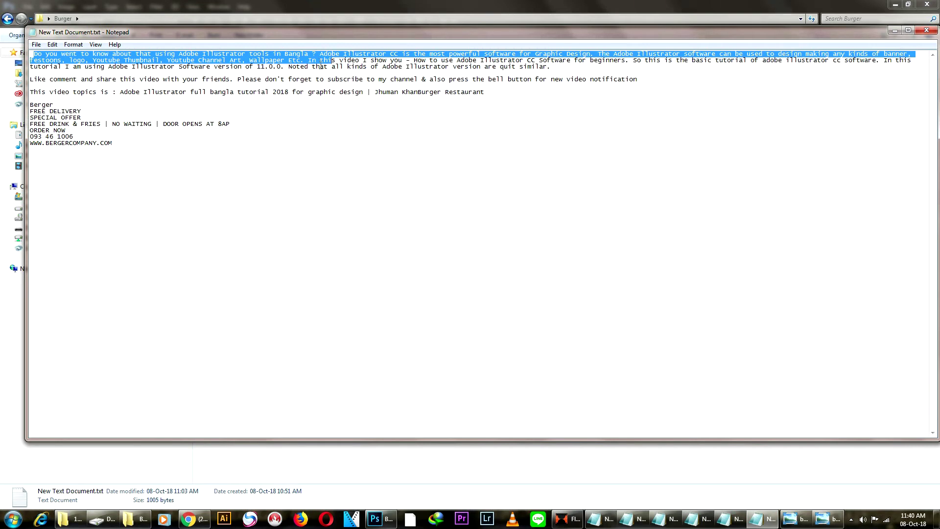
left_click_drag(335, 61, 337, 60)
left_click(381, 519)
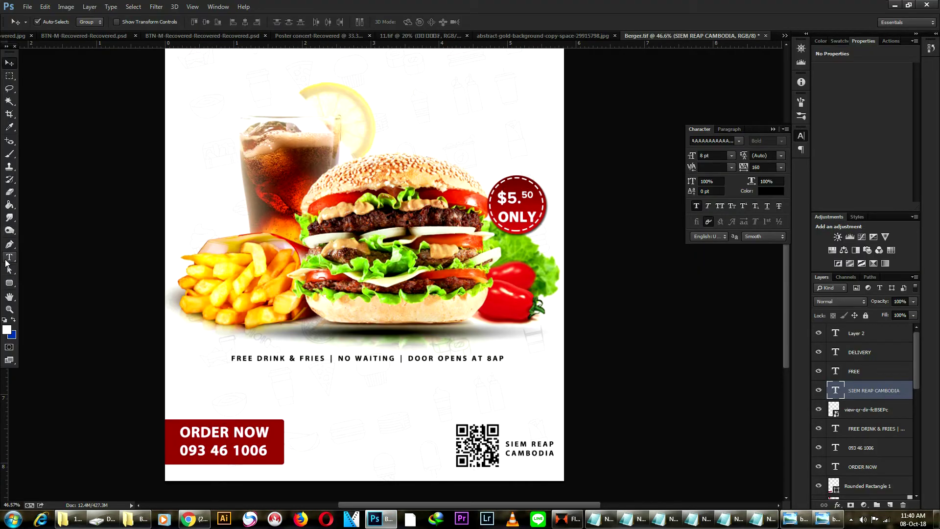
Draw a paragraph box between ORDER NOW and the QR code, paste the description, set tracking 0.
left_click(10, 257)
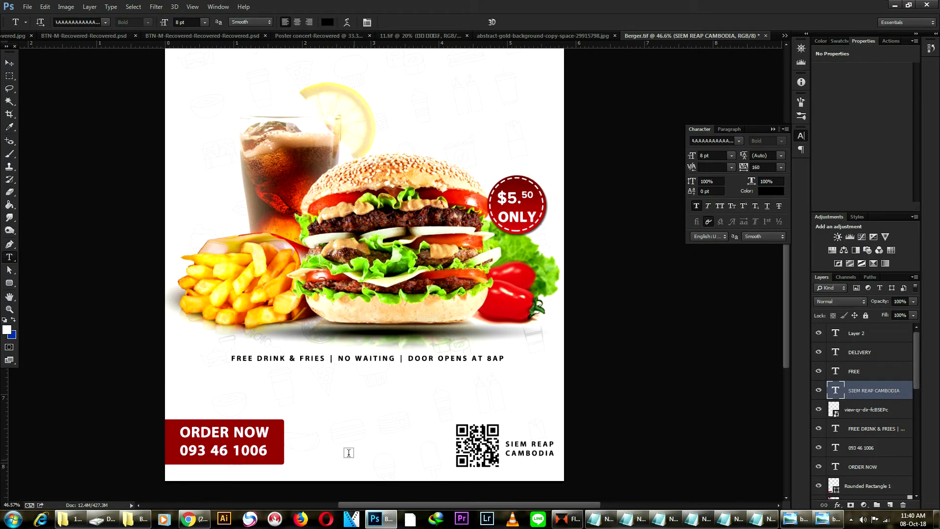
left_click_drag(300, 422, 440, 466)
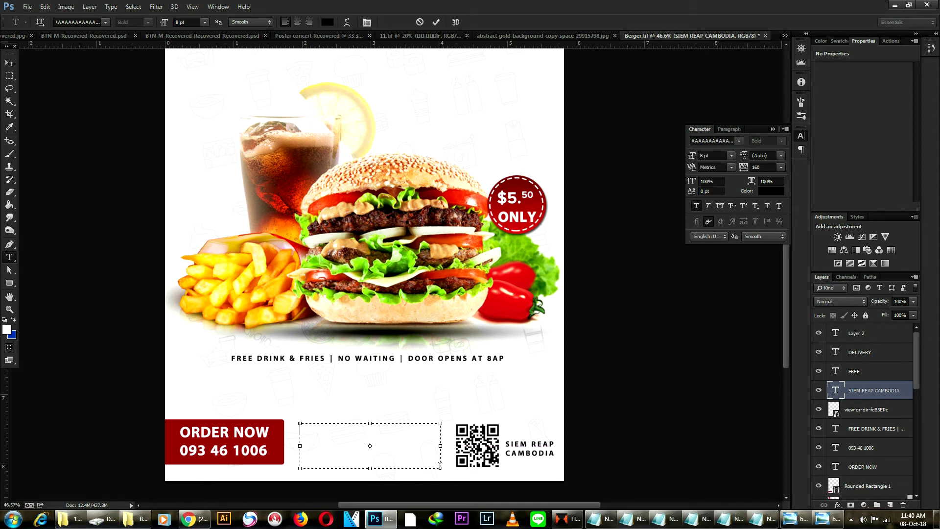
key("ctrl+v")
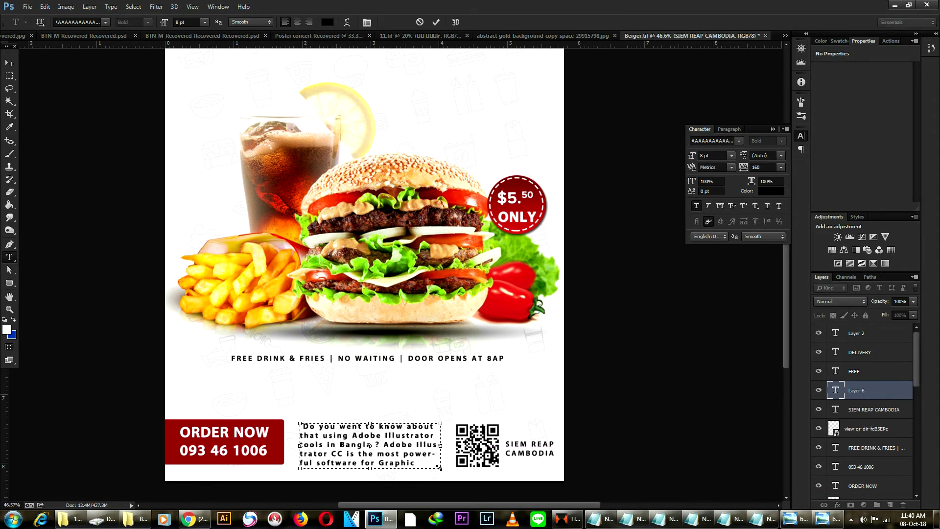
key("ctrl+a")
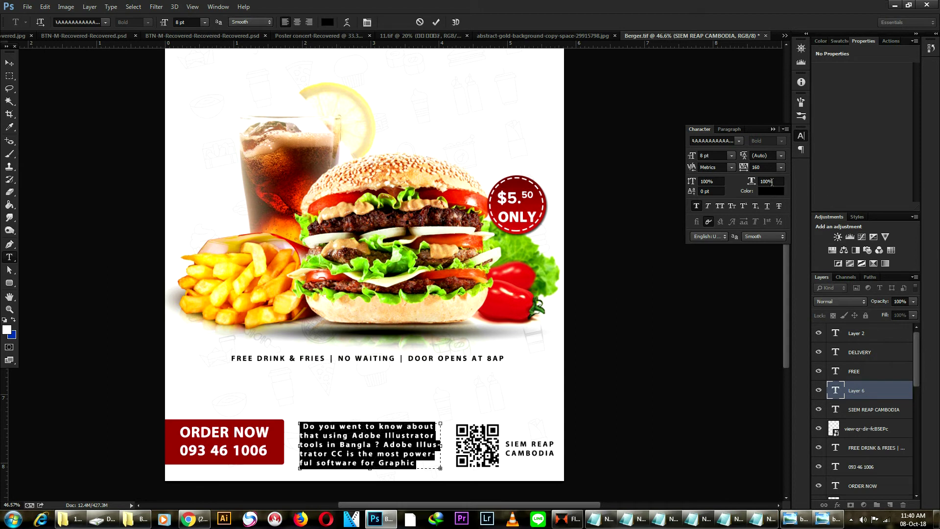
left_click(780, 168)
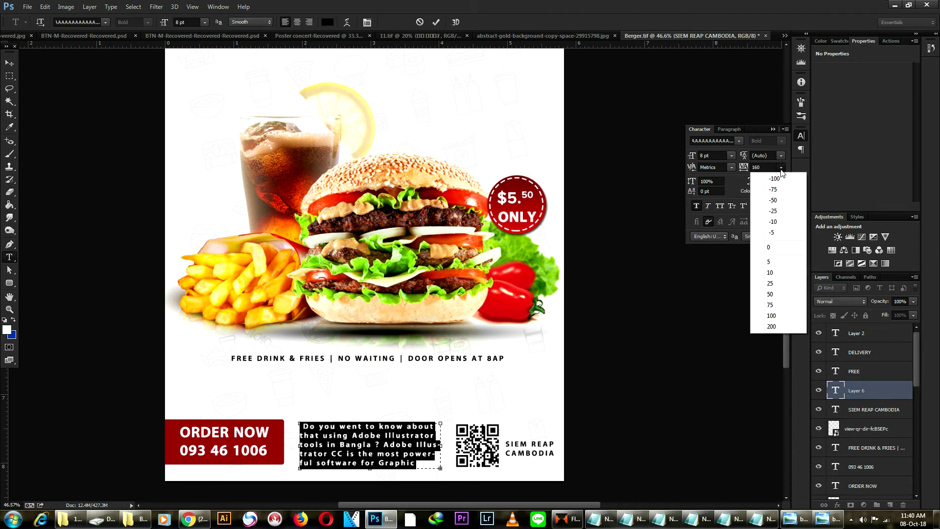
left_click(767, 243)
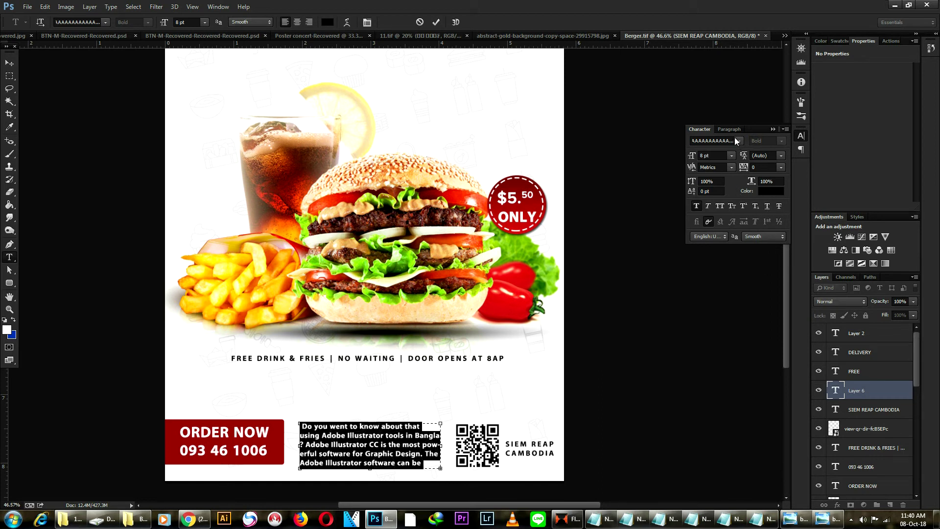
Apply Justify All to the description paragraph.
left_click(367, 25)
left_click(367, 24)
left_click(730, 129)
left_click(779, 142)
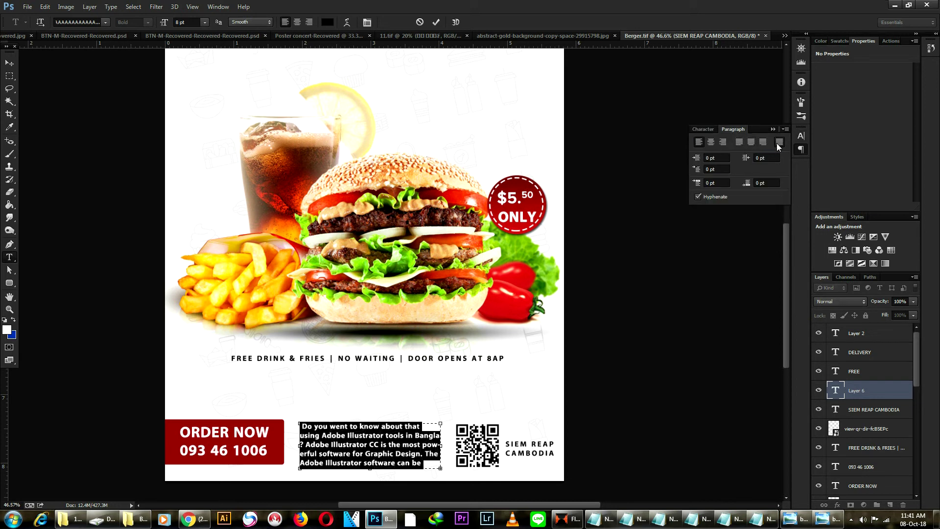
left_click(364, 462)
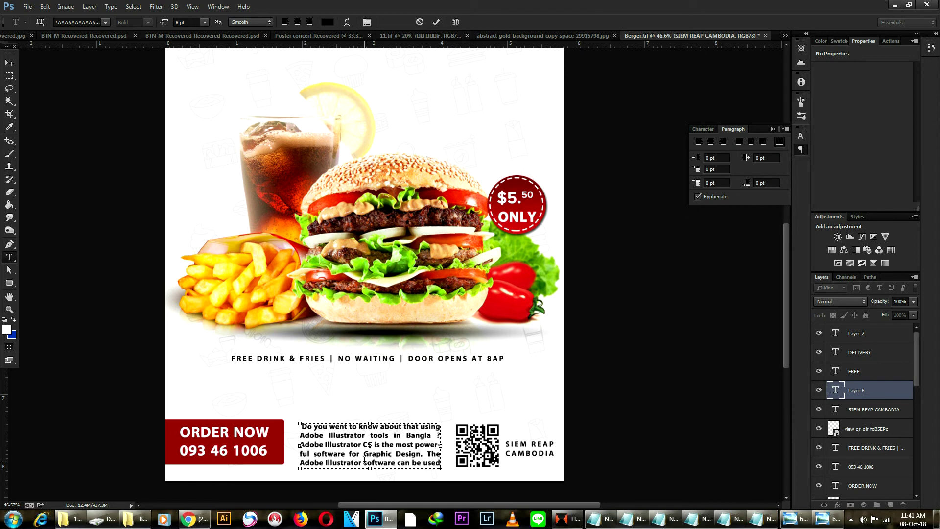
Set the whole paragraph in Proxima Nova Regular and commit it.
key("ctrl+a")
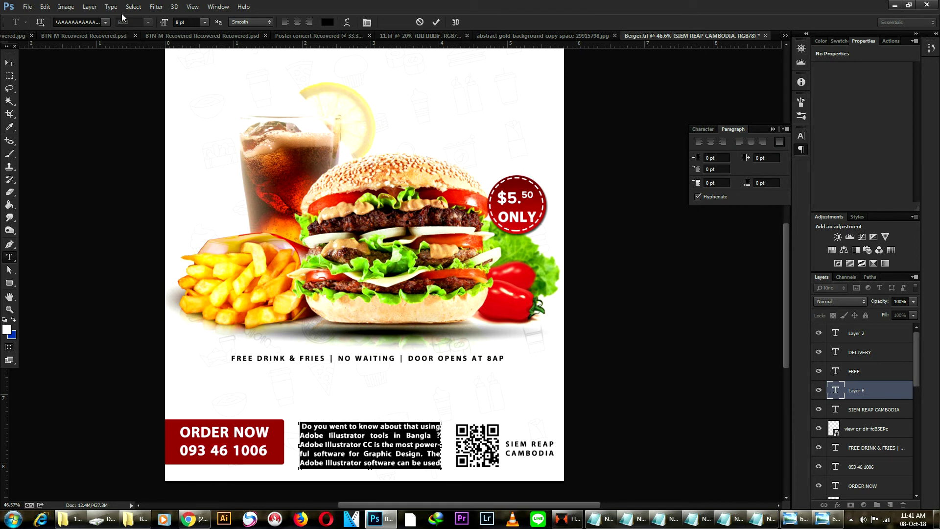
left_click(104, 23)
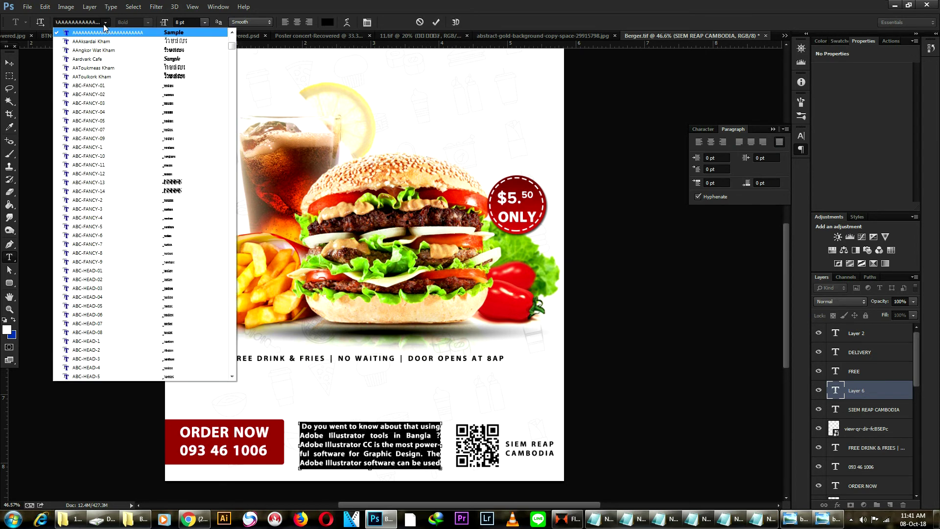
left_click(107, 24)
left_click(91, 20)
type("Pro")
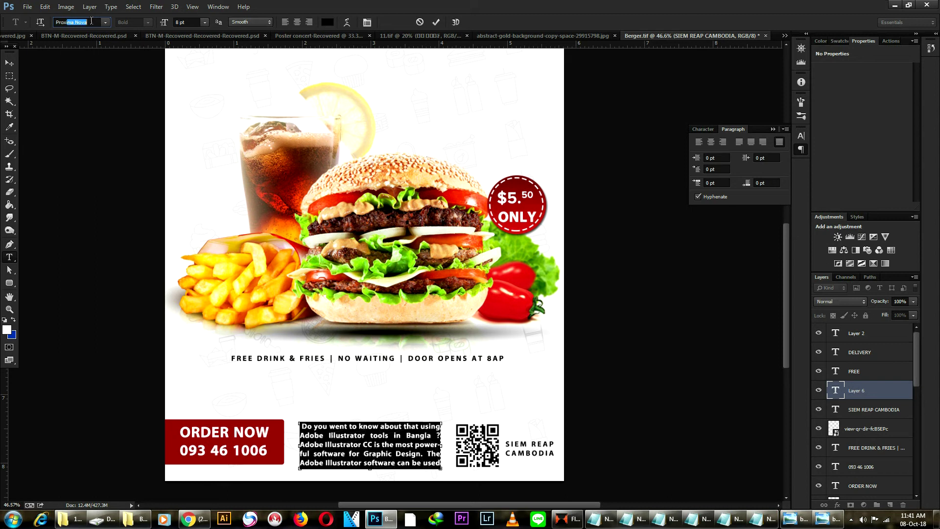
type("xi")
key("Return")
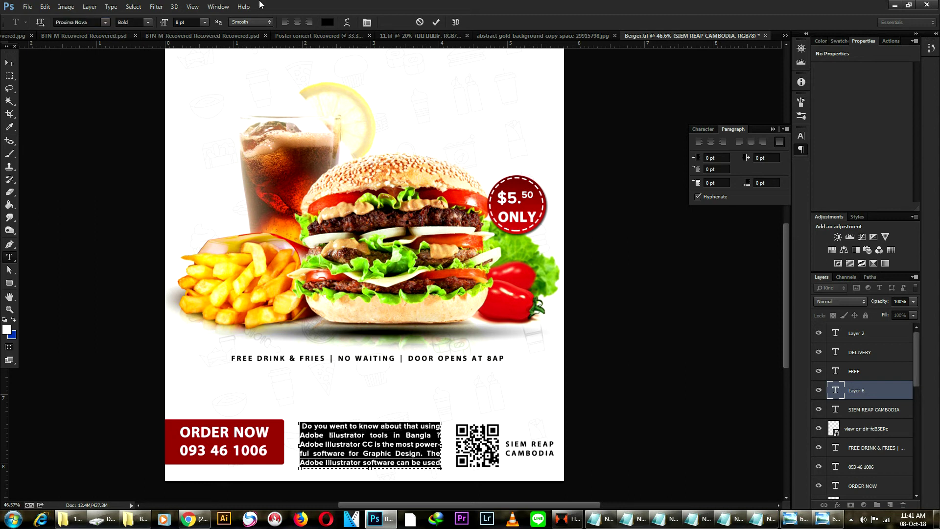
left_click(151, 23)
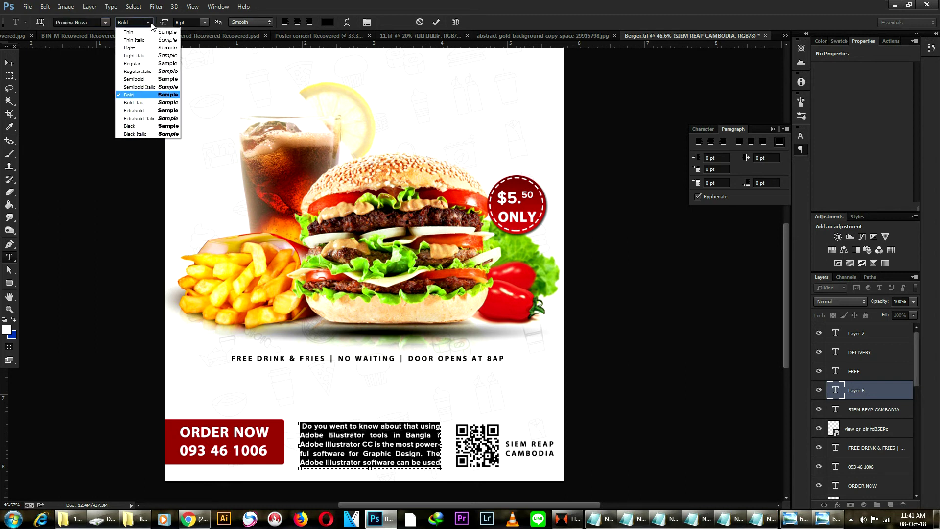
left_click(135, 64)
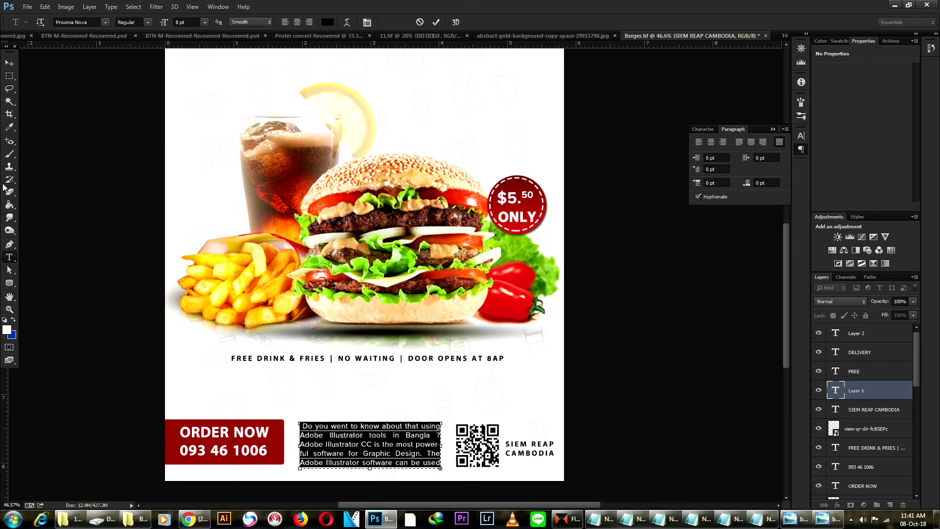
left_click(9, 63)
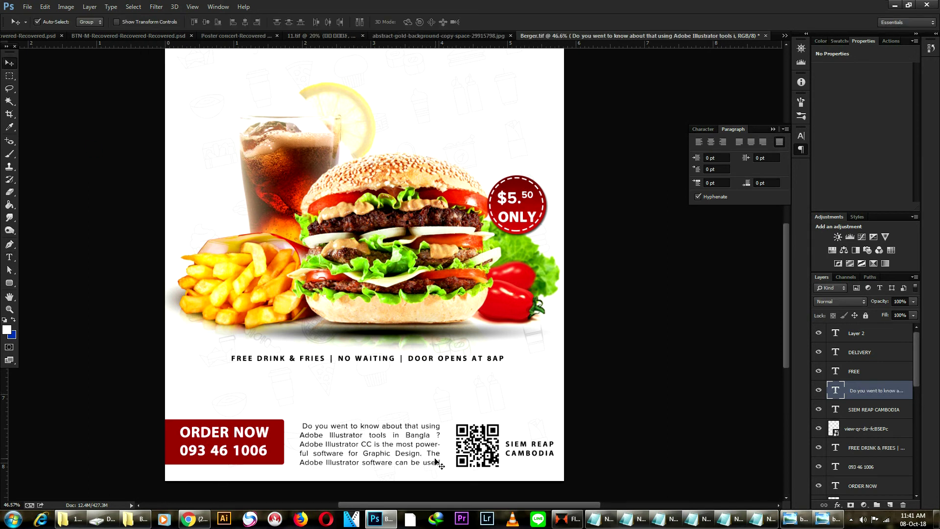
Zoom in, delete the stray leading space in the paragraph's first line, and zoom back out.
scroll(430, 460, "up", 2)
scroll(426, 452, "down", 2)
scroll(275, 454, "up", 1)
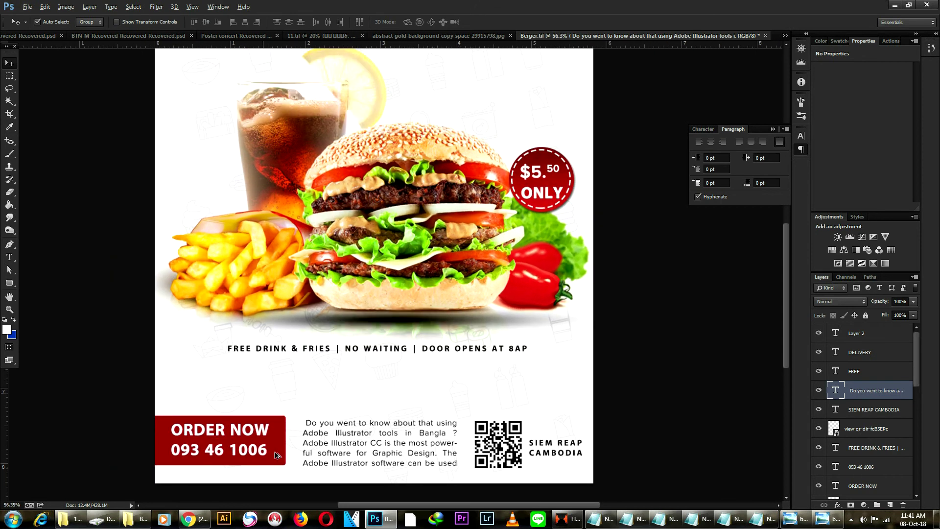
scroll(276, 455, "up", 1)
key("t")
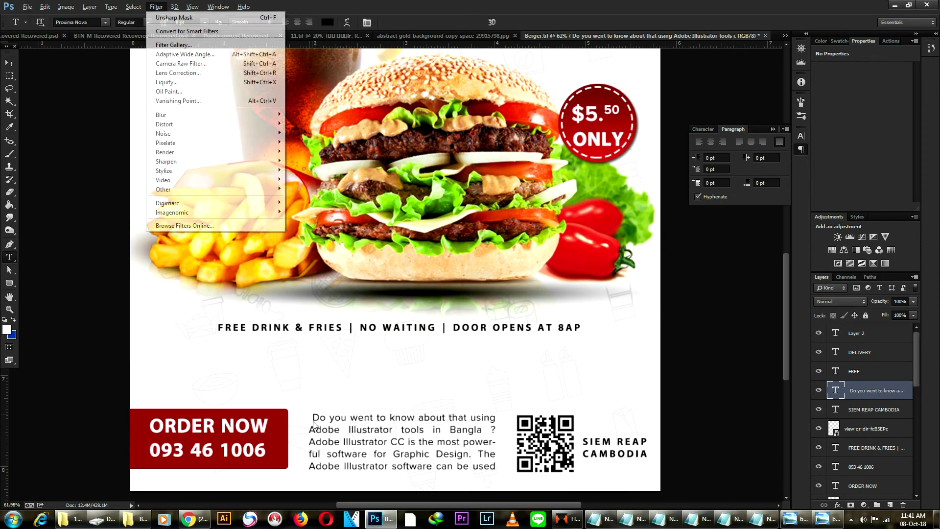
key("Escape")
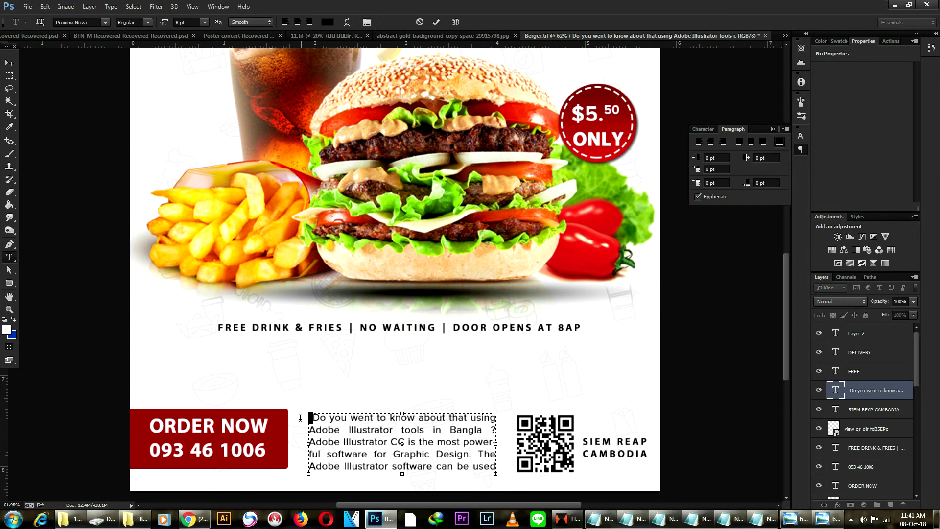
key("Delete")
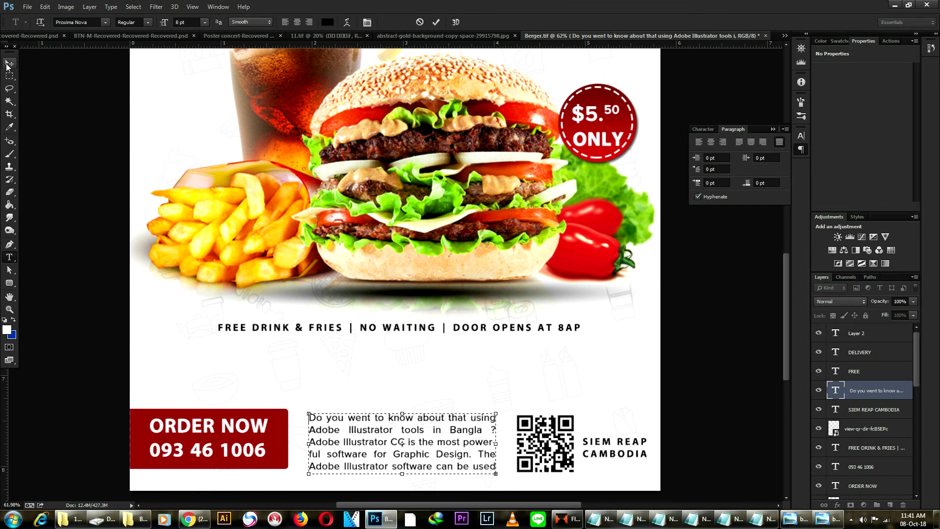
left_click(9, 63)
scroll(540, 420, "down", 3)
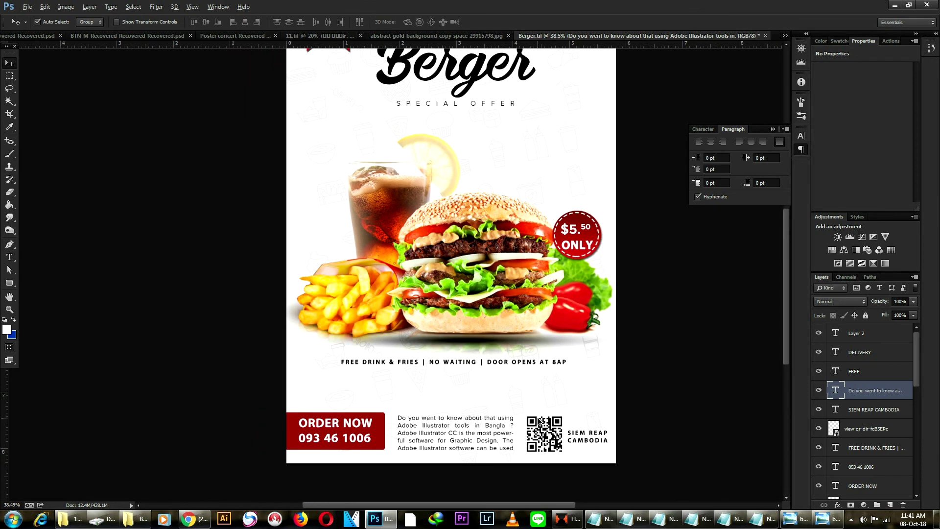
scroll(540, 420, "down", 1)
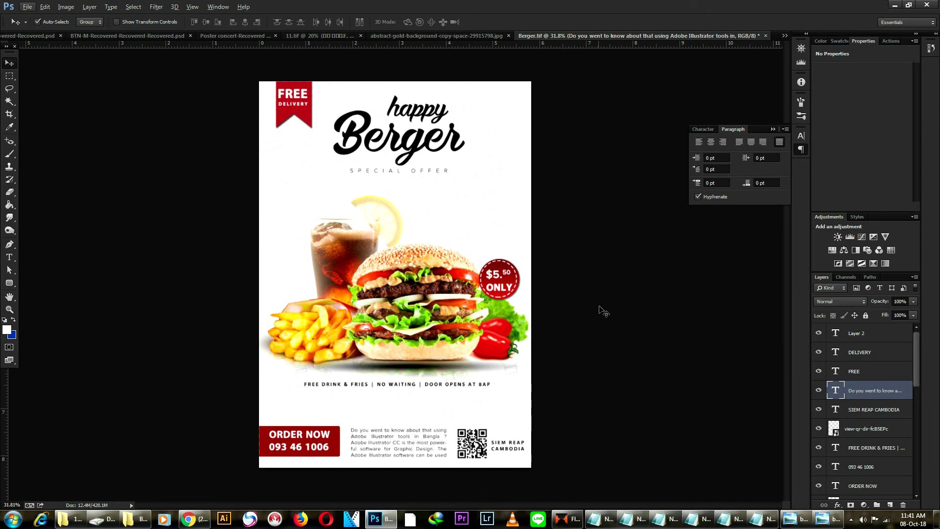
scroll(545, 266, "down", 1)
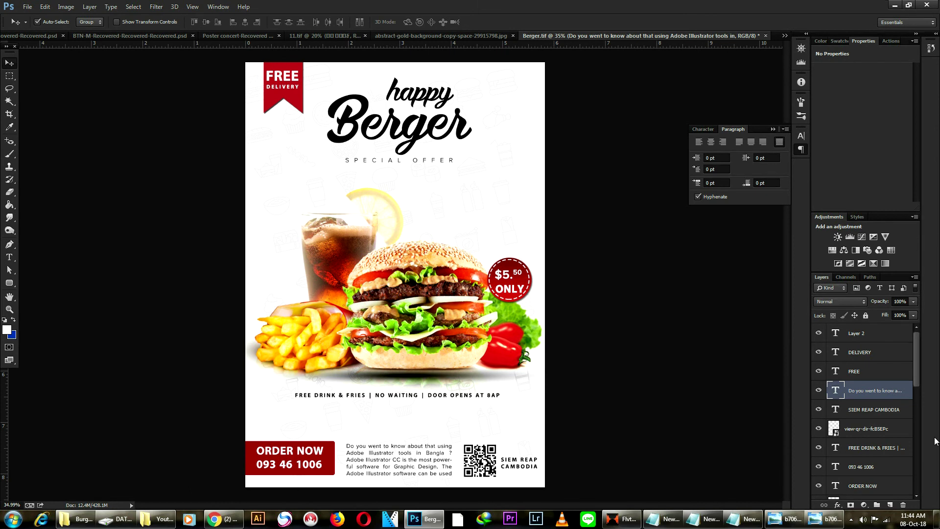
left_click(852, 525)
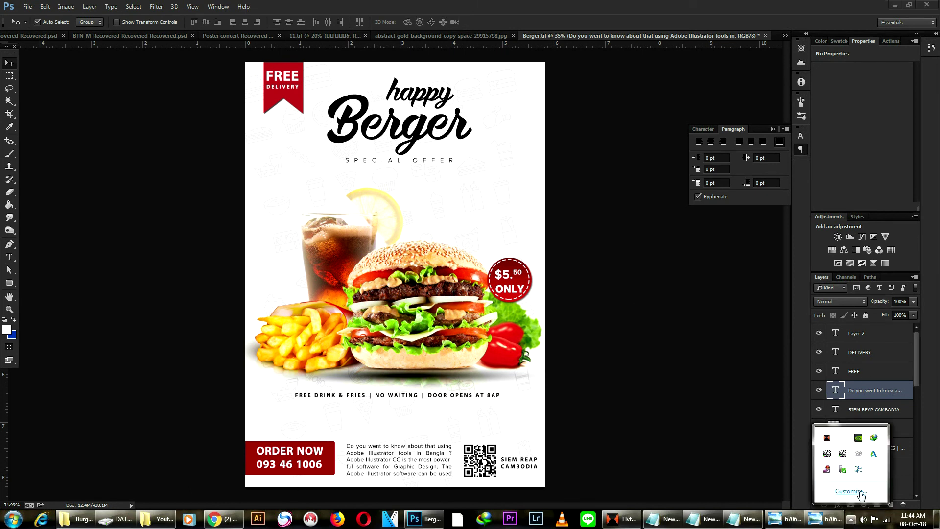